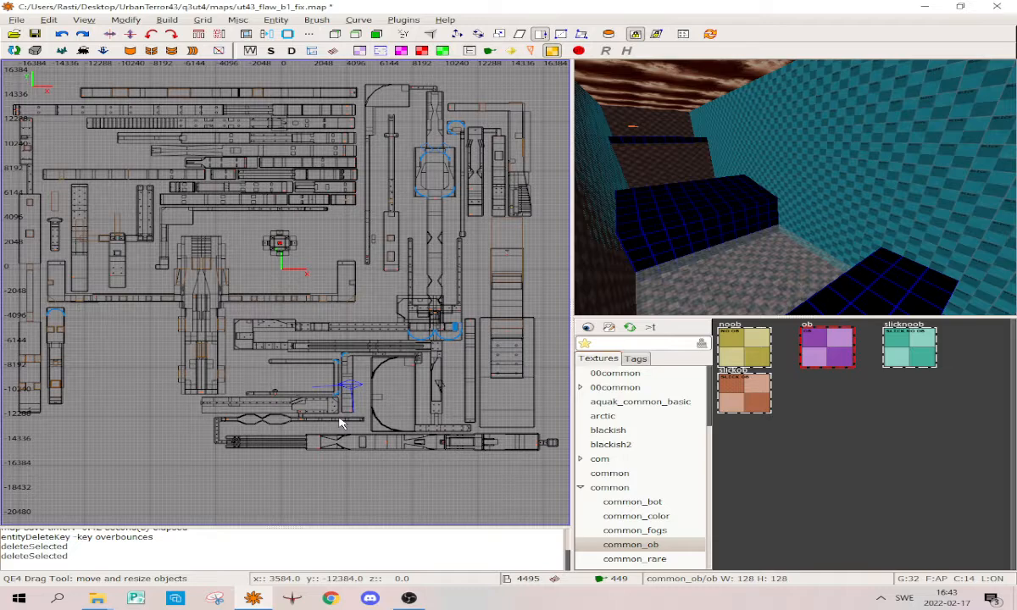
# Select the middle dark blue block between the teal walls and open its entity properties
pyautogui.rightClick(812, 146)
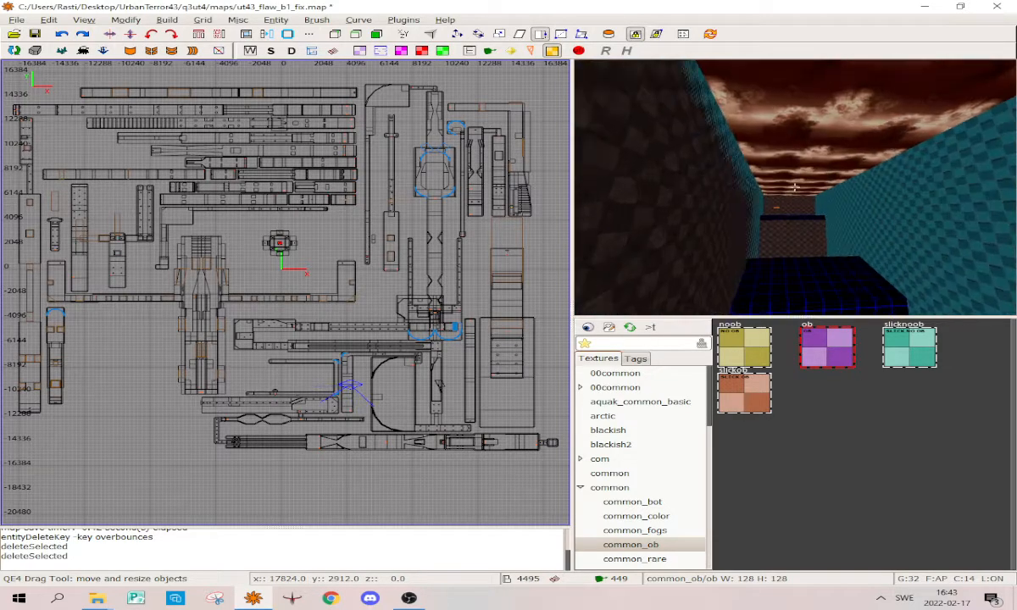
pyautogui.press('w')
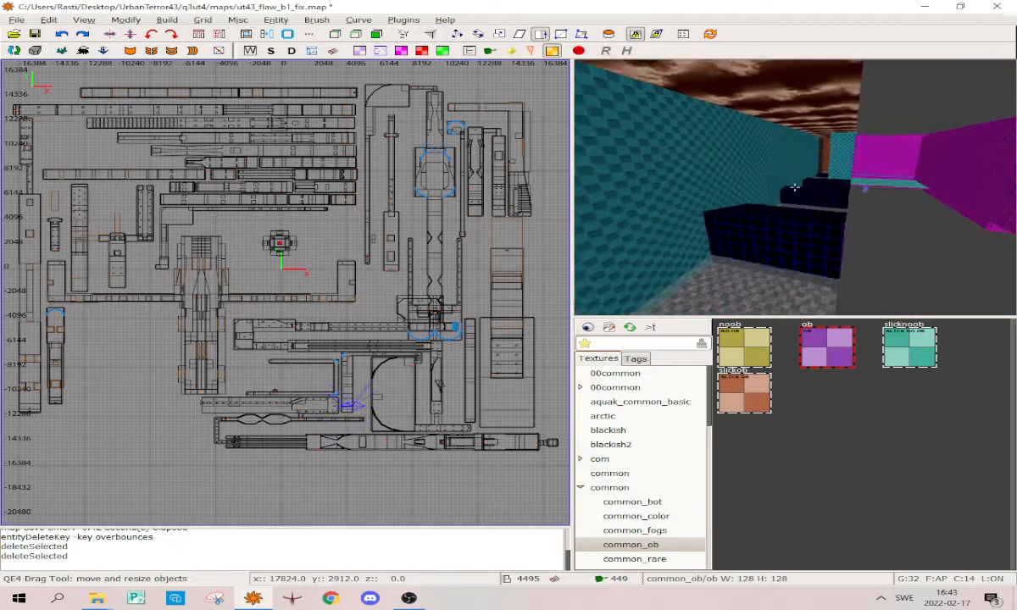
pyautogui.press('w')
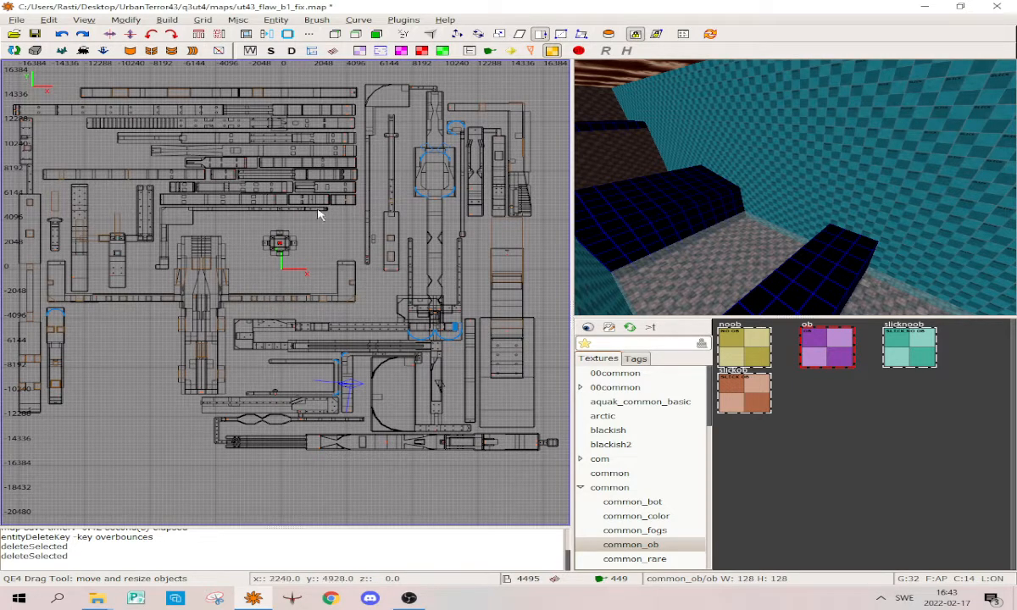
pyautogui.rightClick(757, 264)
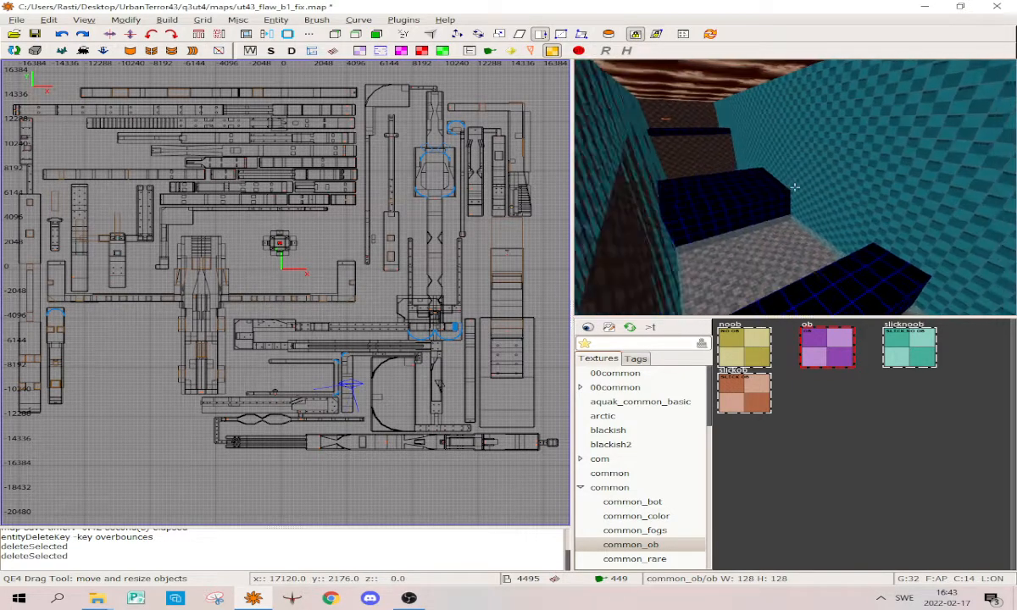
pyautogui.rightClick(794, 187)
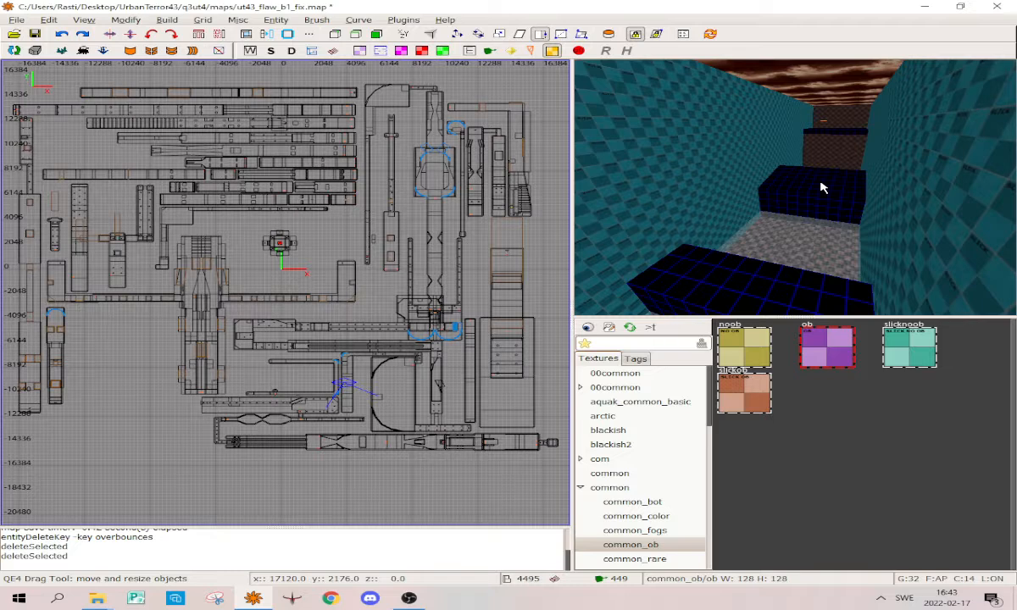
pyautogui.keyDown('shift'); pyautogui.click(820, 188); pyautogui.keyUp('shift')
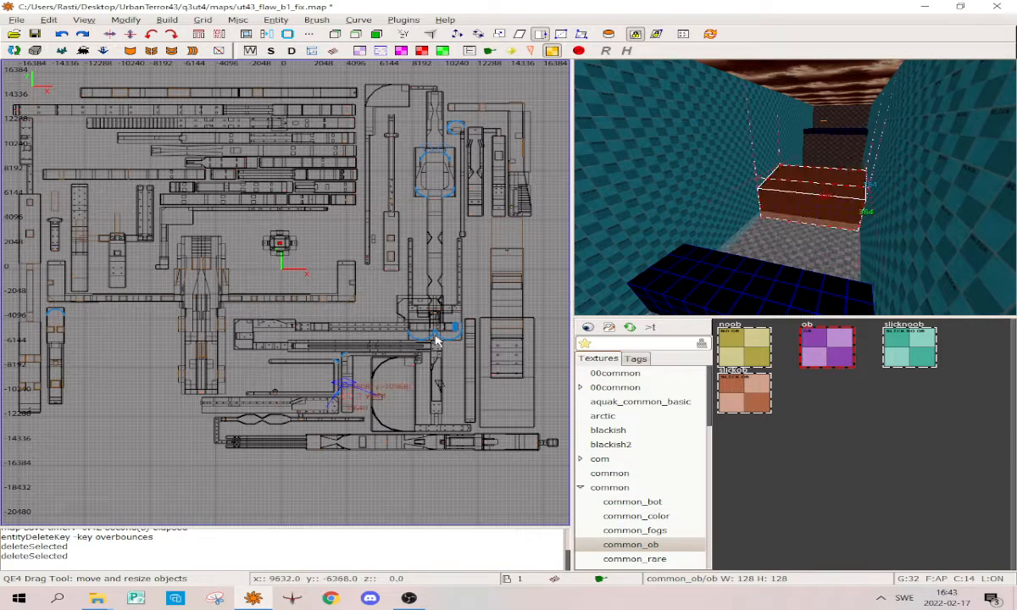
pyautogui.press('n')
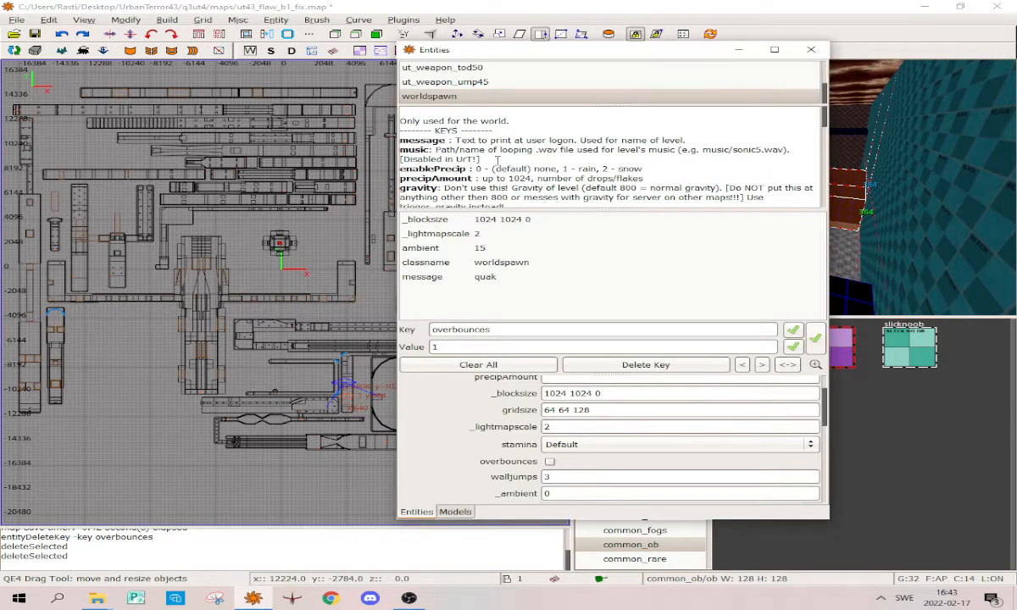
# Add the overbounces key with value 0 to the worldspawn entity and delete that key again
pyautogui.click(463, 345)
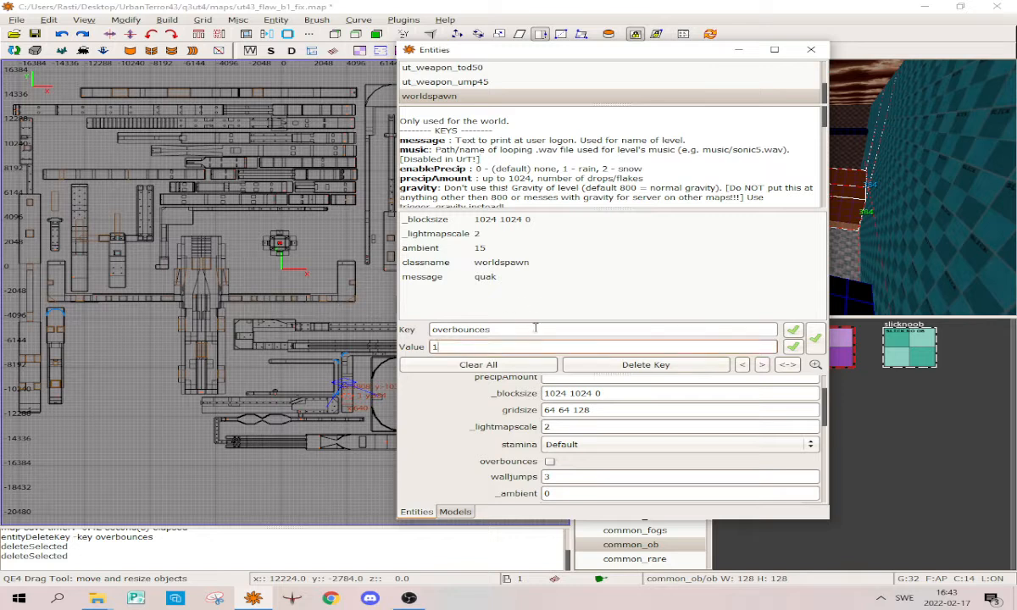
pyautogui.moveTo(539, 329); pyautogui.dragTo(381, 328)
pyautogui.click(460, 343)
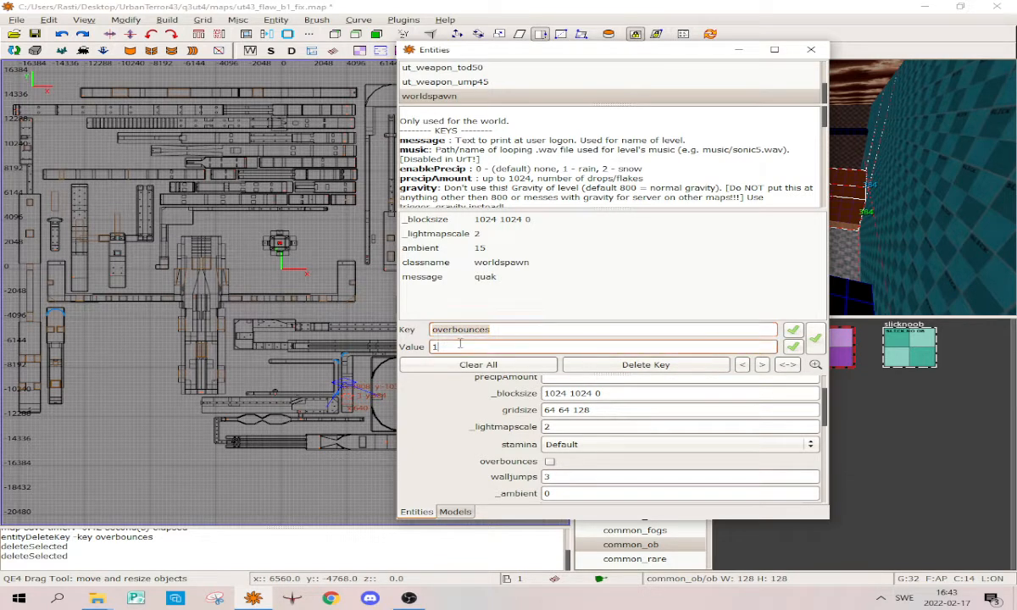
pyautogui.click(511, 331)
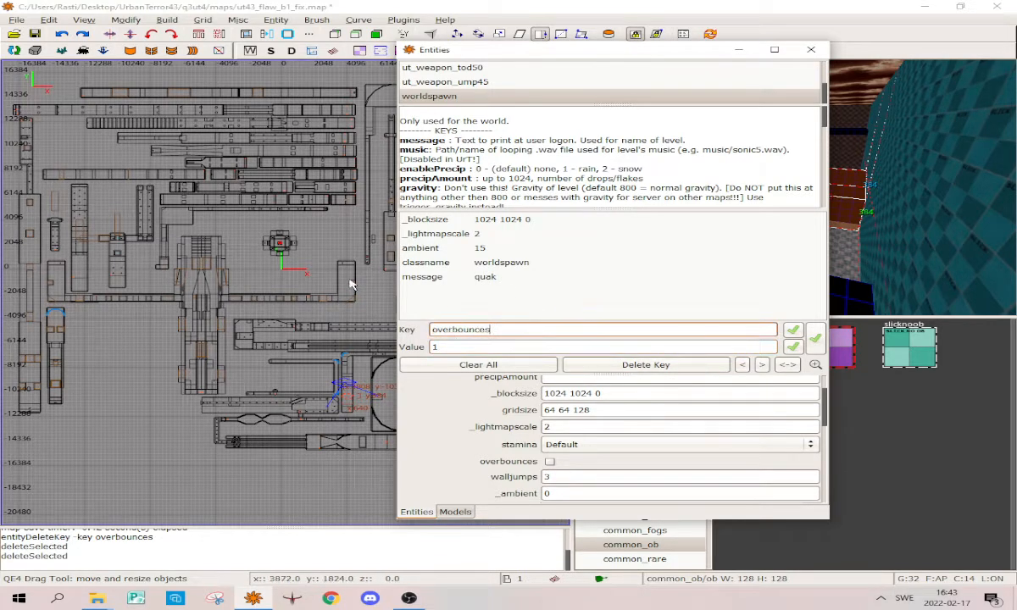
pyautogui.doubleClick(456, 347)
pyautogui.write('0')
pyautogui.press('Return')
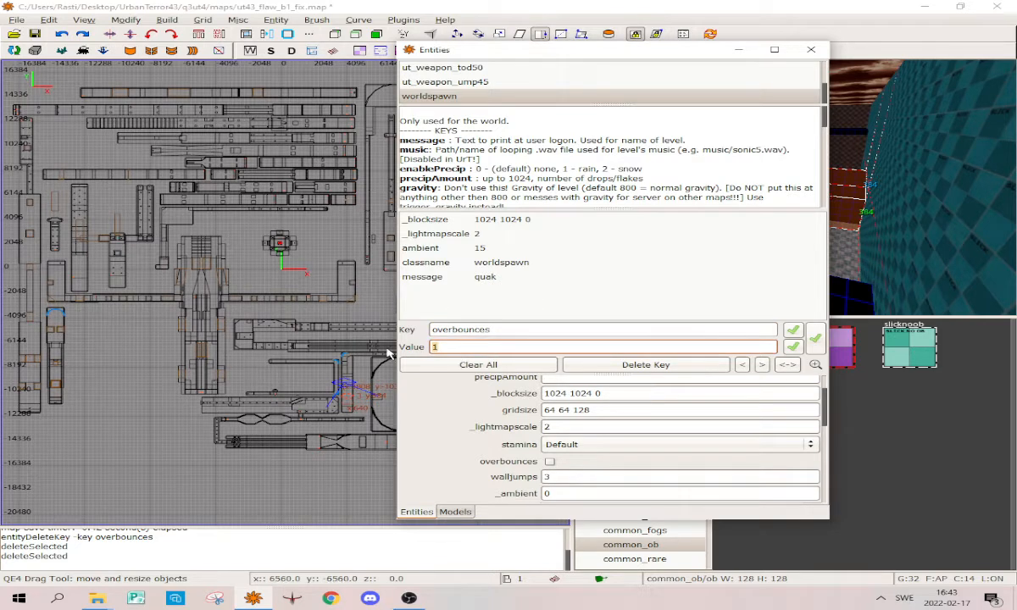
pyautogui.click(465, 290)
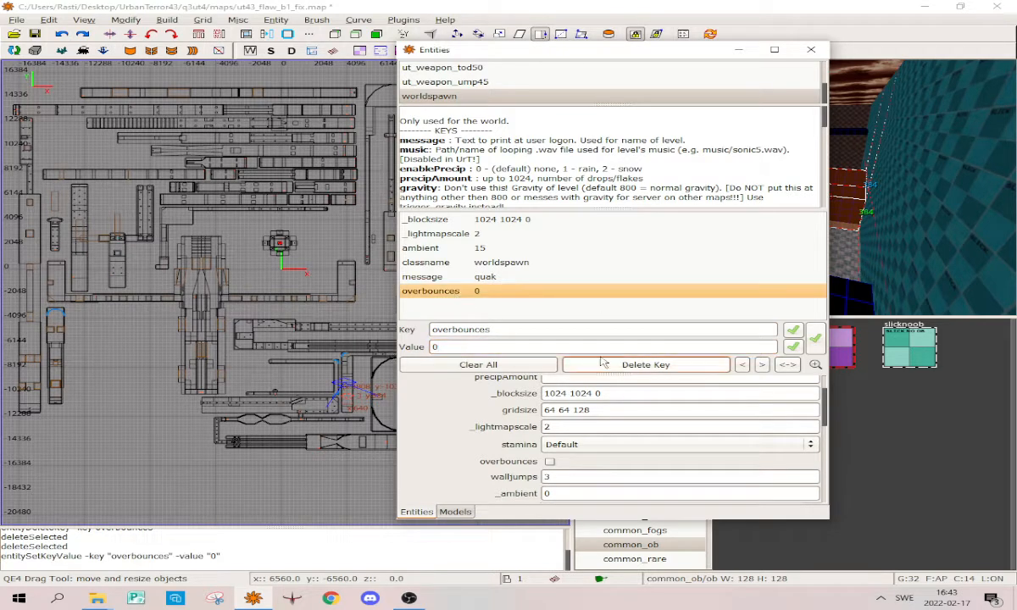
pyautogui.click(623, 364)
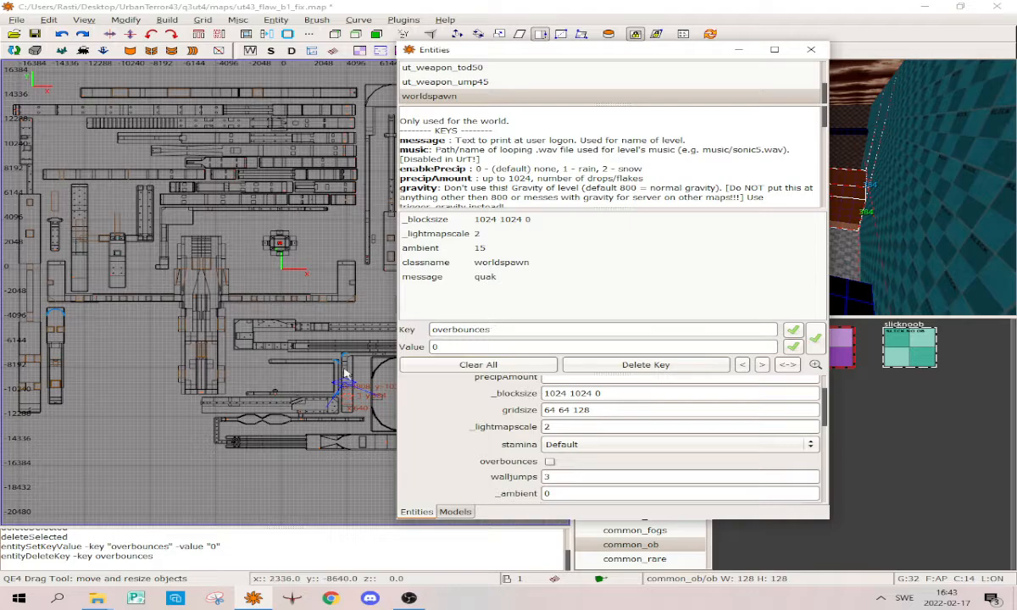
# Add the overbounces key with value 1 to worldspawn and remove it from the entity again
pyautogui.scroll(-1, 203, 303)
pyautogui.scroll(3, 204, 304)
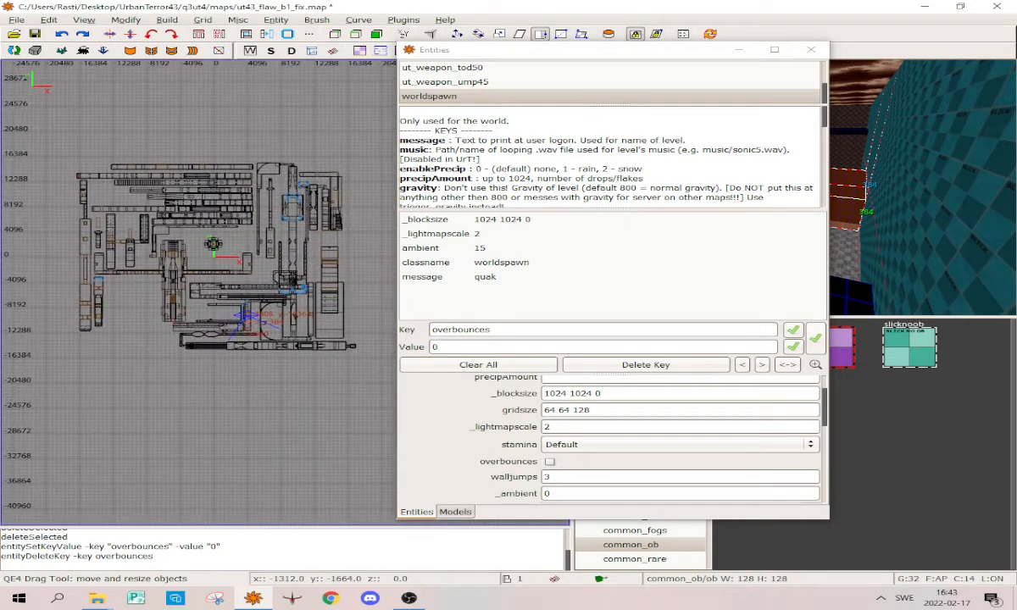
pyautogui.scroll(-1, 261, 266)
pyautogui.moveTo(260, 264); pyautogui.dragTo(295, 285, button='right')
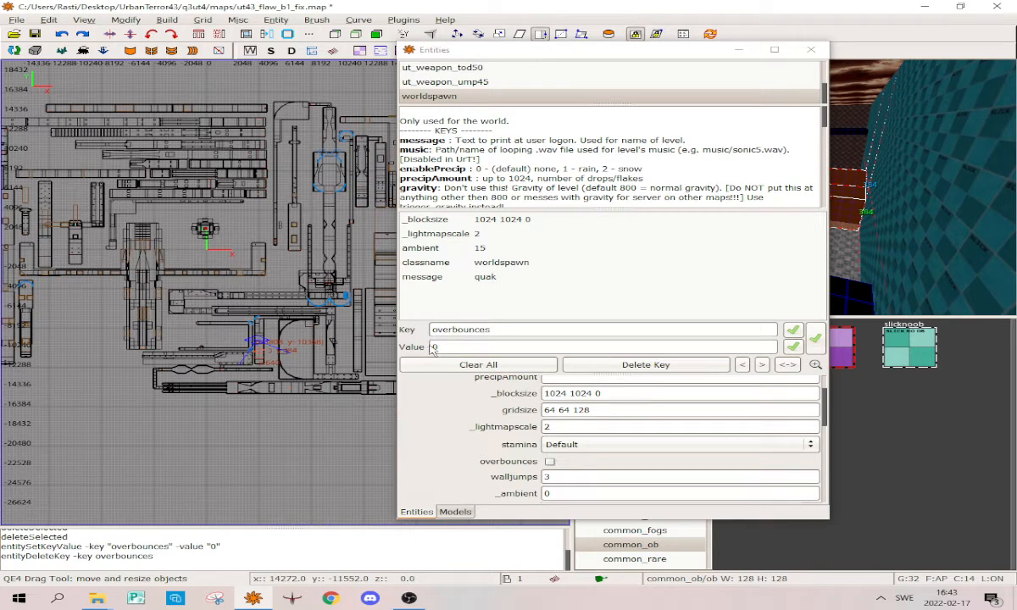
pyautogui.click(415, 323)
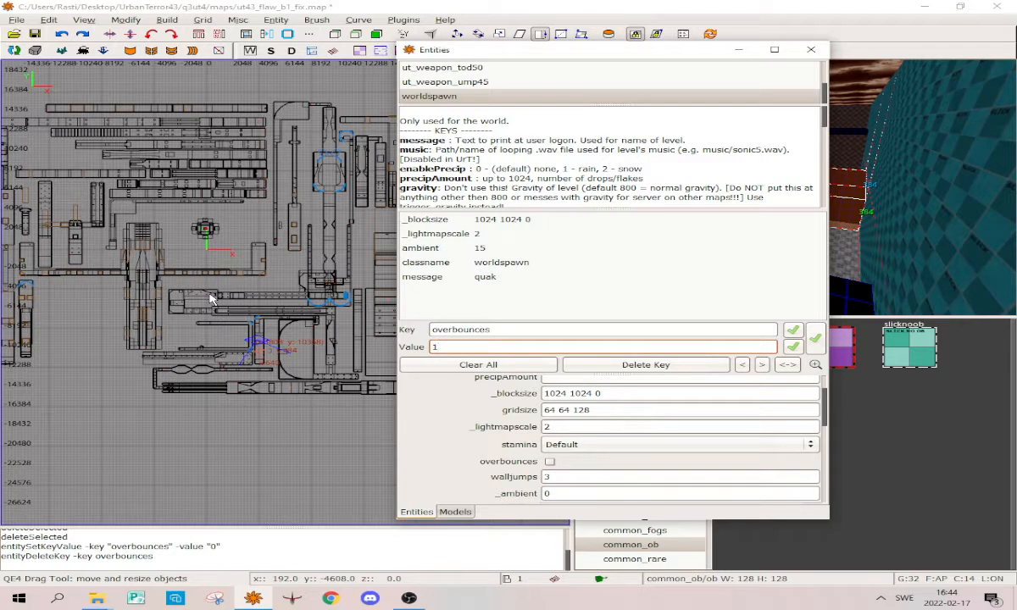
pyautogui.press('Return')
pyautogui.click(484, 292)
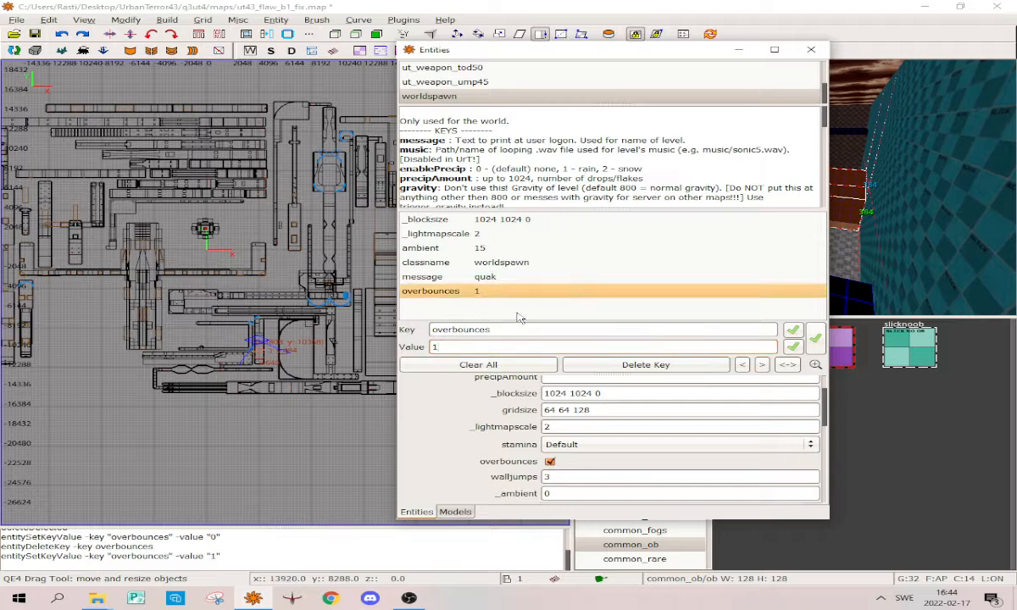
pyautogui.press('Delete')
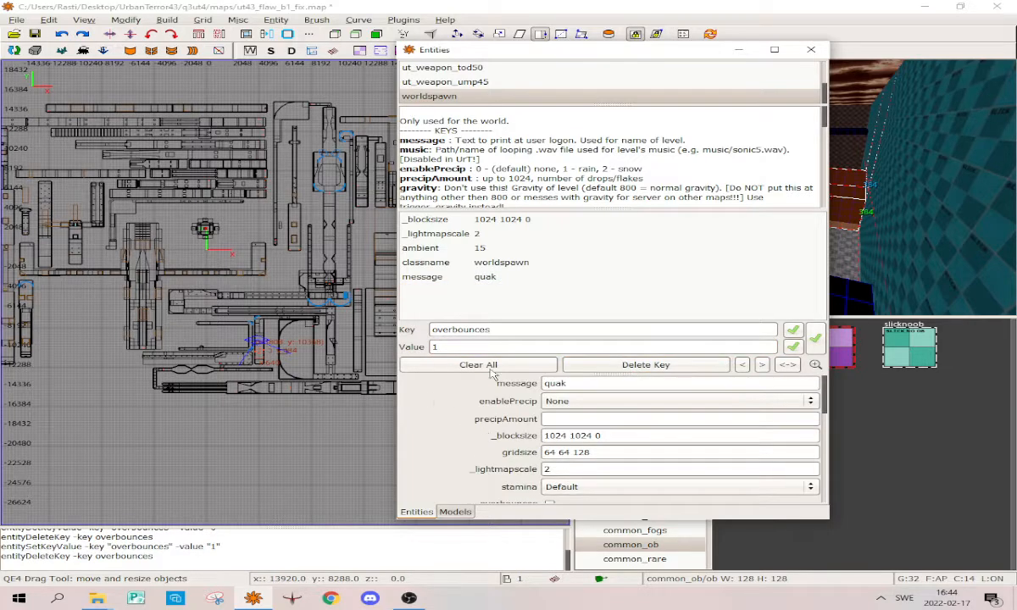
# Toggle the worldspawn overbounces option on and back off
pyautogui.scroll(-2, 434, 407)
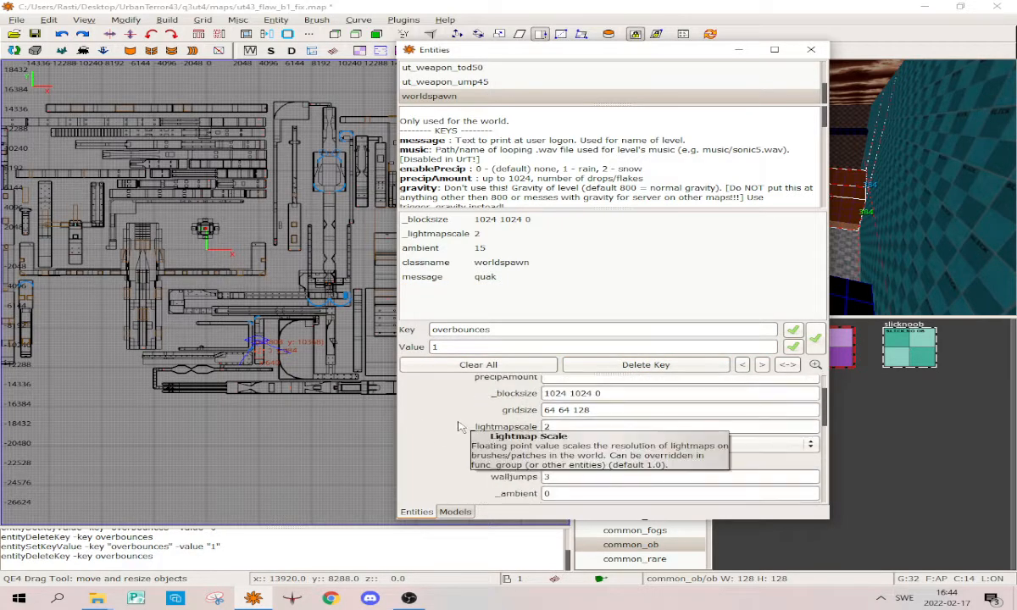
pyautogui.scroll(-2, 477, 416)
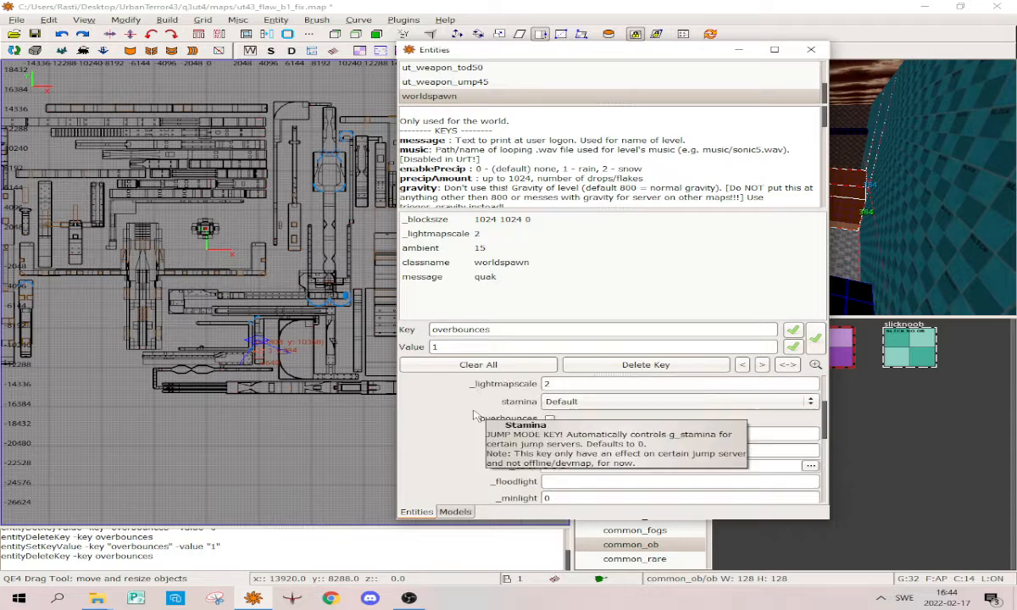
pyautogui.click(550, 419)
pyautogui.click(550, 419)
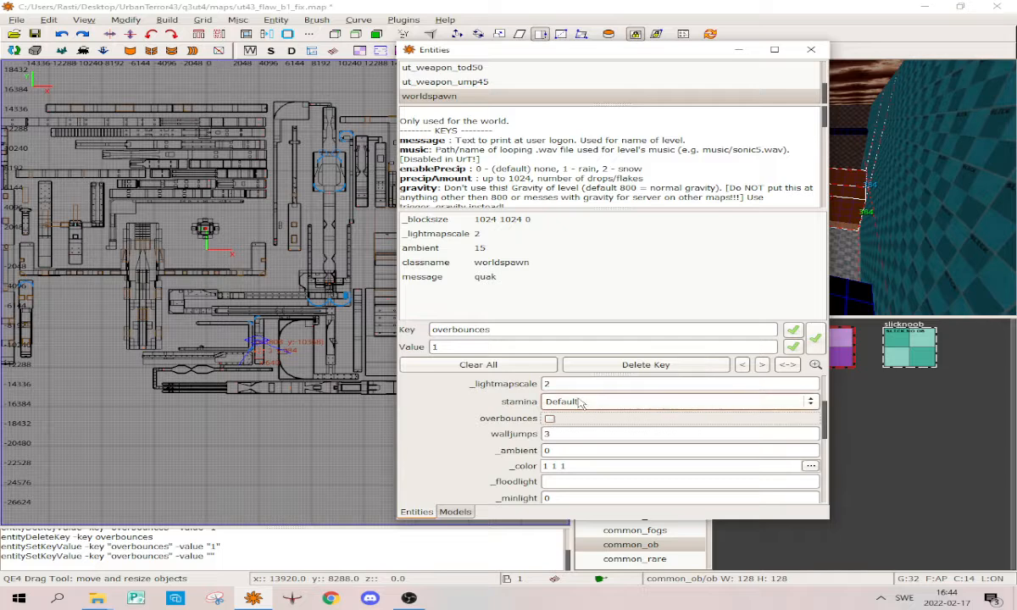
# Set the worldspawn stamina option to Infinit and delete the resulting stamina key
pyautogui.click(577, 402)
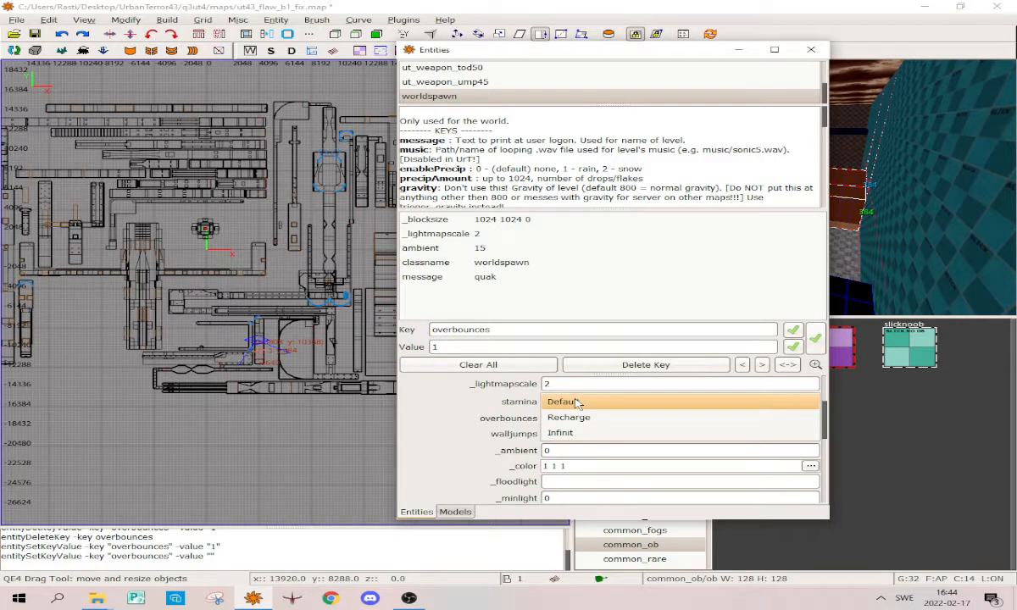
pyautogui.click(575, 434)
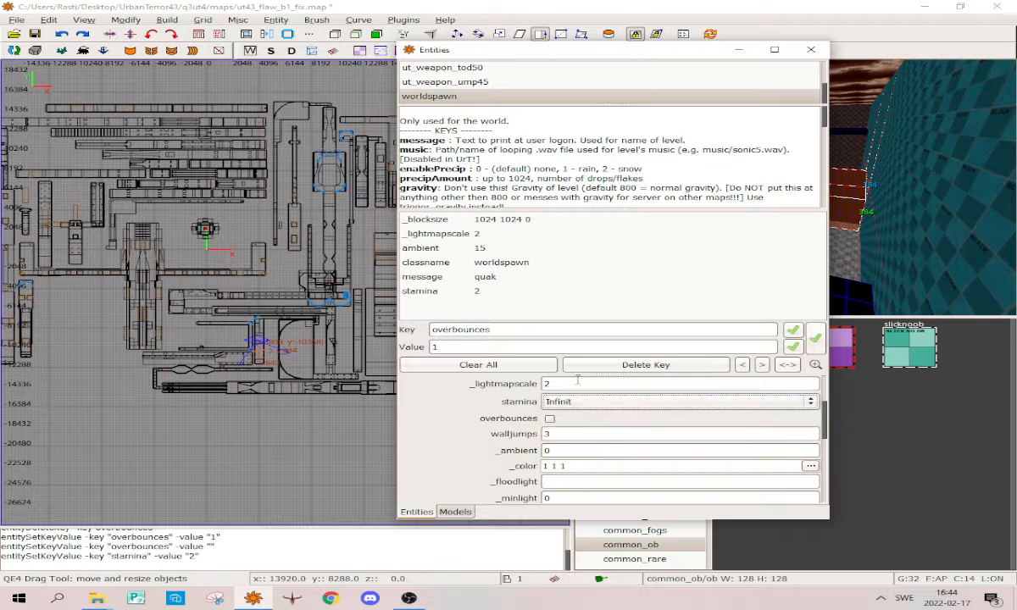
pyautogui.click(474, 292)
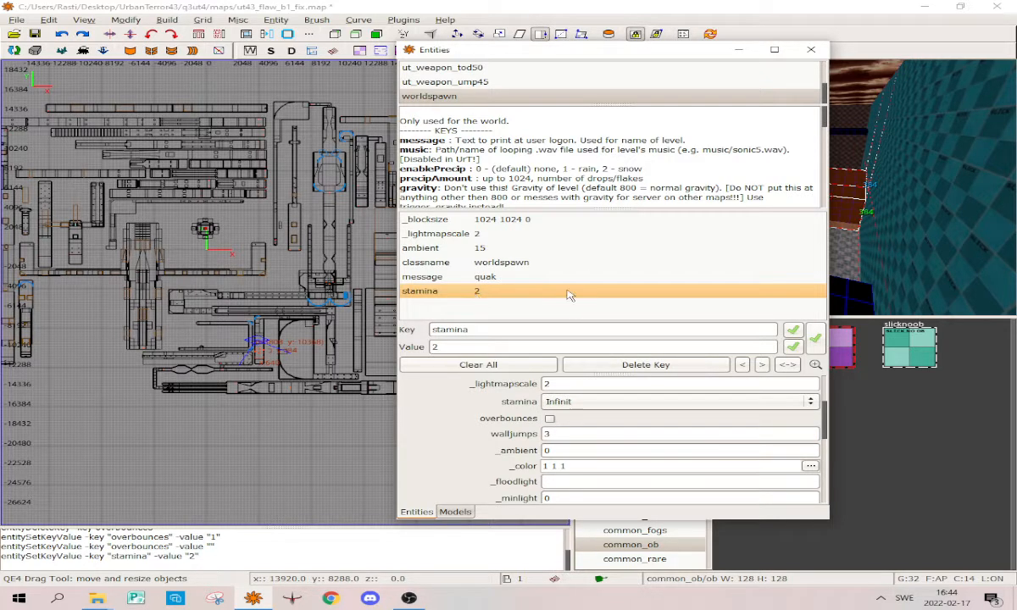
pyautogui.click(642, 373)
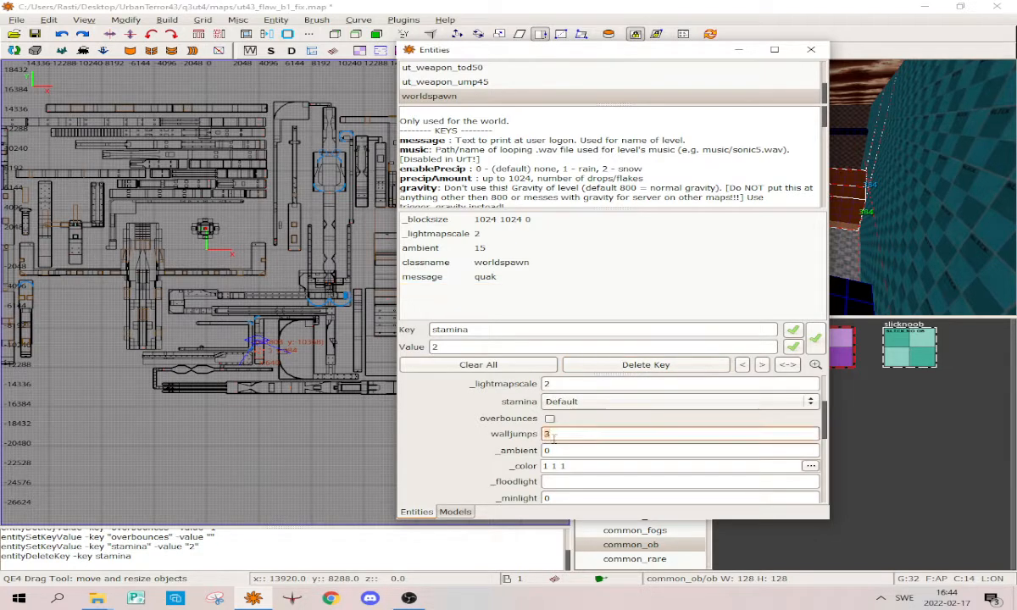
# Switch the worldspawn stamina option to Recharge and back to Default
pyautogui.click(576, 404)
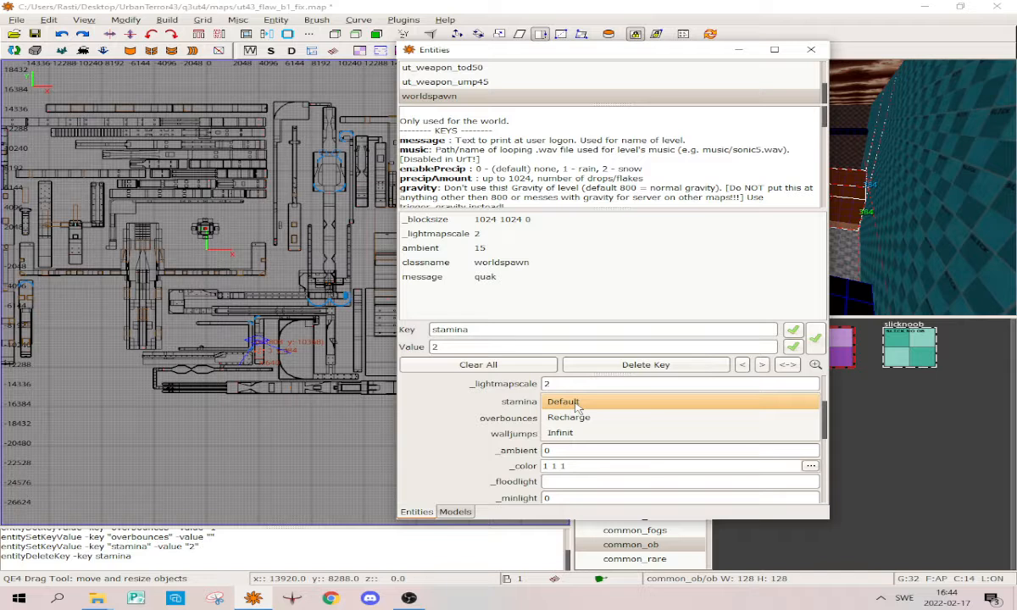
pyautogui.click(568, 417)
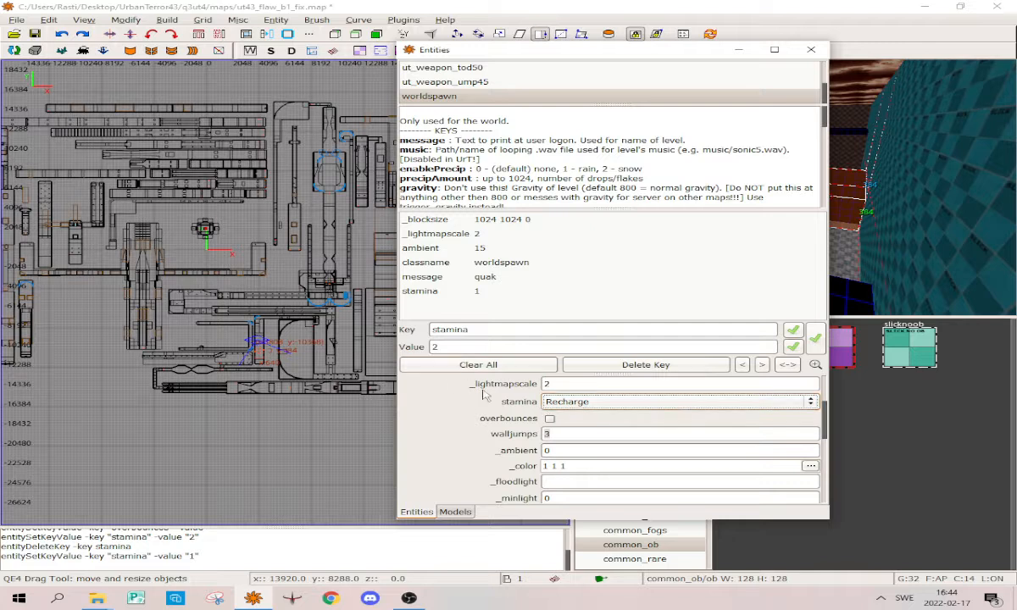
pyautogui.click(557, 406)
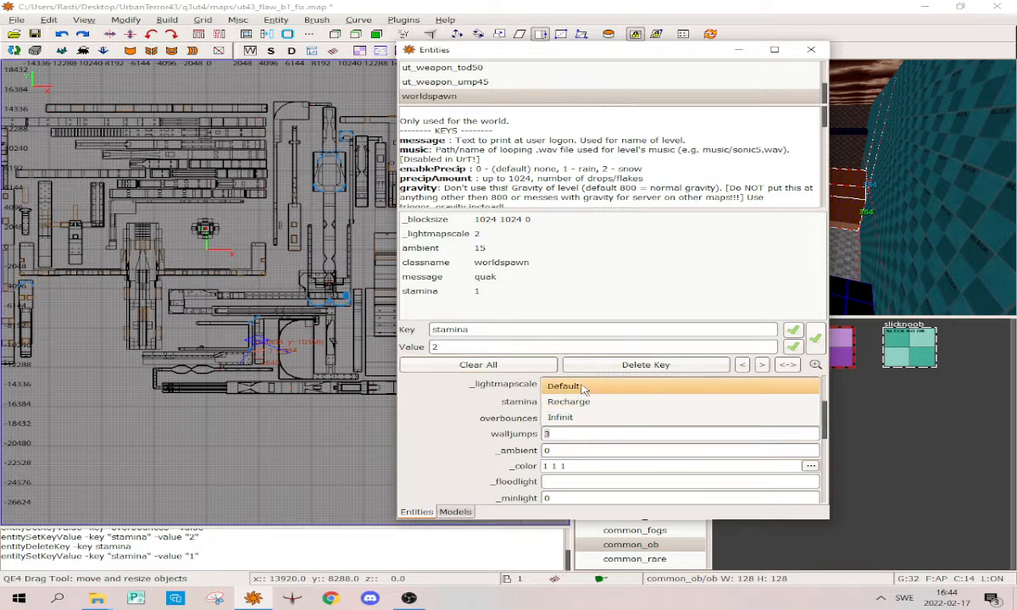
pyautogui.click(582, 387)
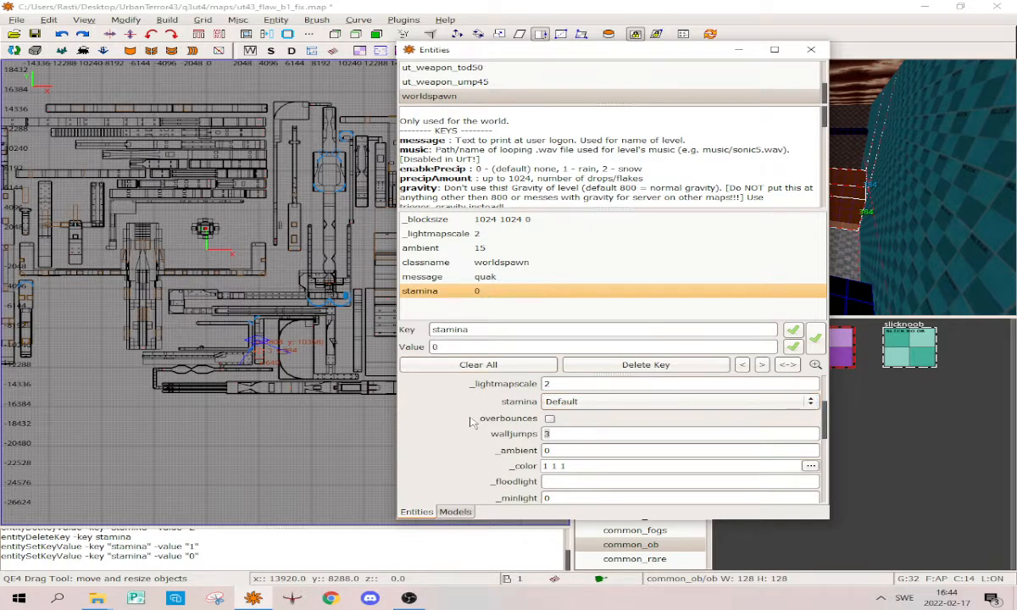
# Set worldspawn stamina to Recharge, enable overbounces, and select the overbounces key in the entity's key list
pyautogui.click(597, 402)
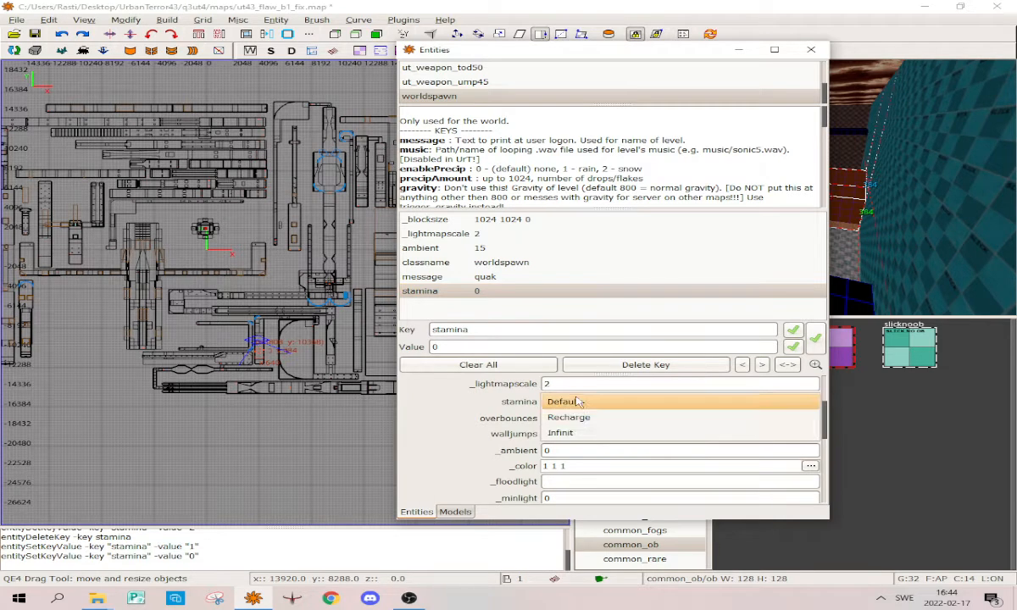
pyautogui.click(628, 418)
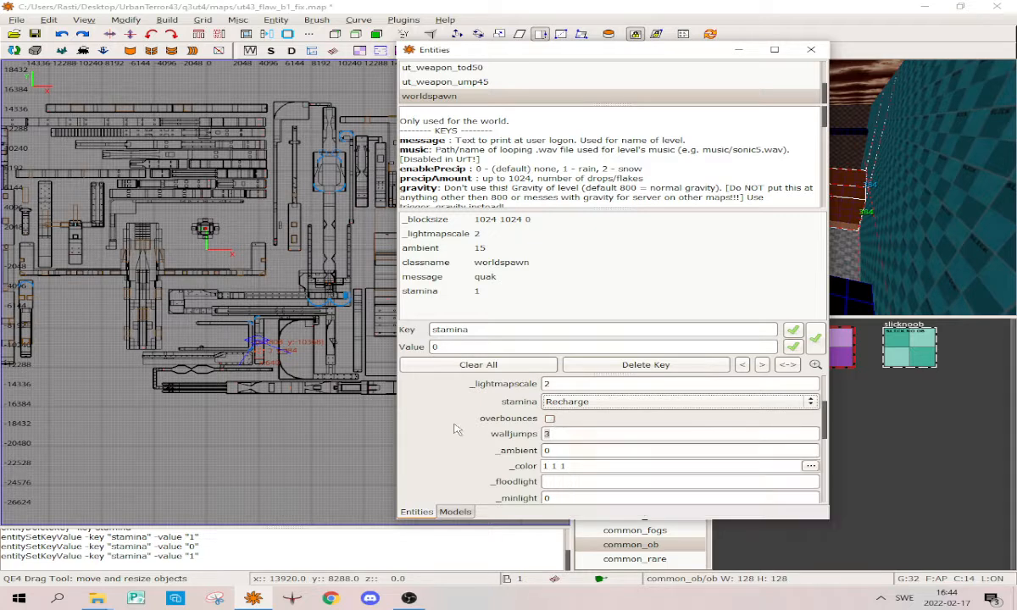
pyautogui.click(550, 419)
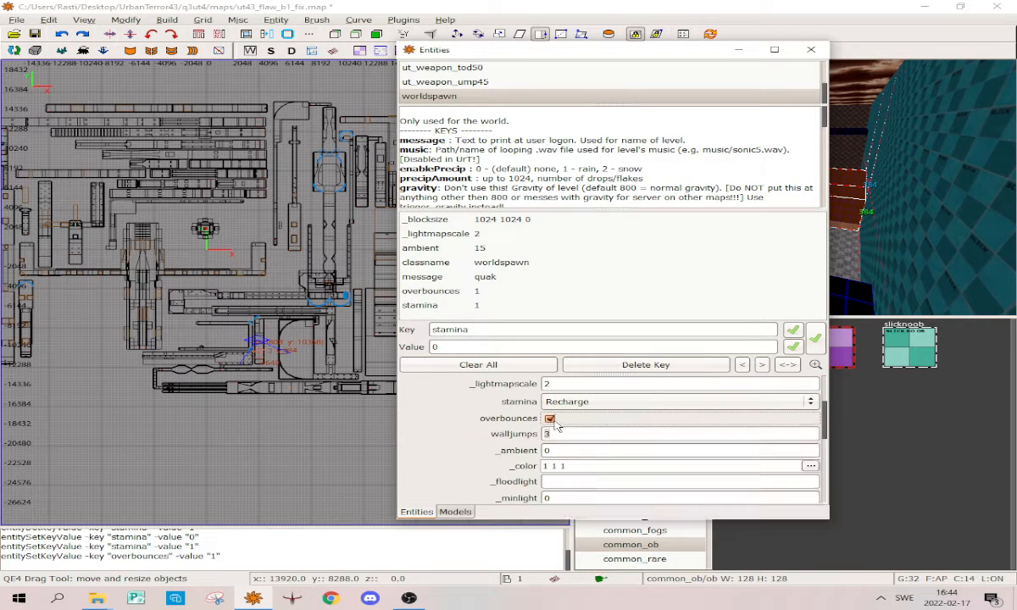
pyautogui.click(454, 291)
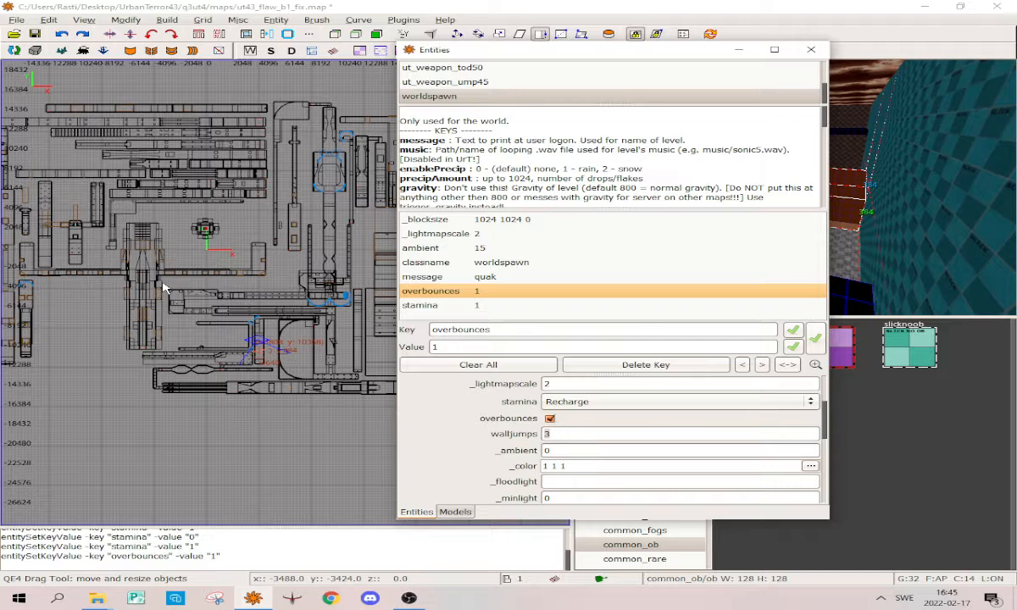
pyautogui.click(455, 343)
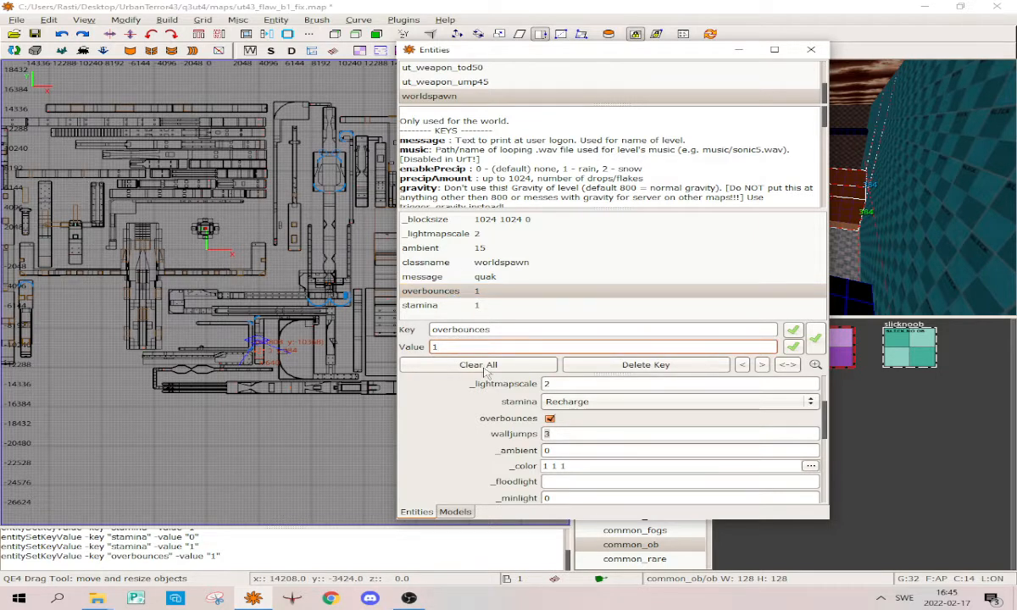
pyautogui.click(242, 235)
pyautogui.scroll(-1, 242, 234)
pyautogui.rightClick(285, 265)
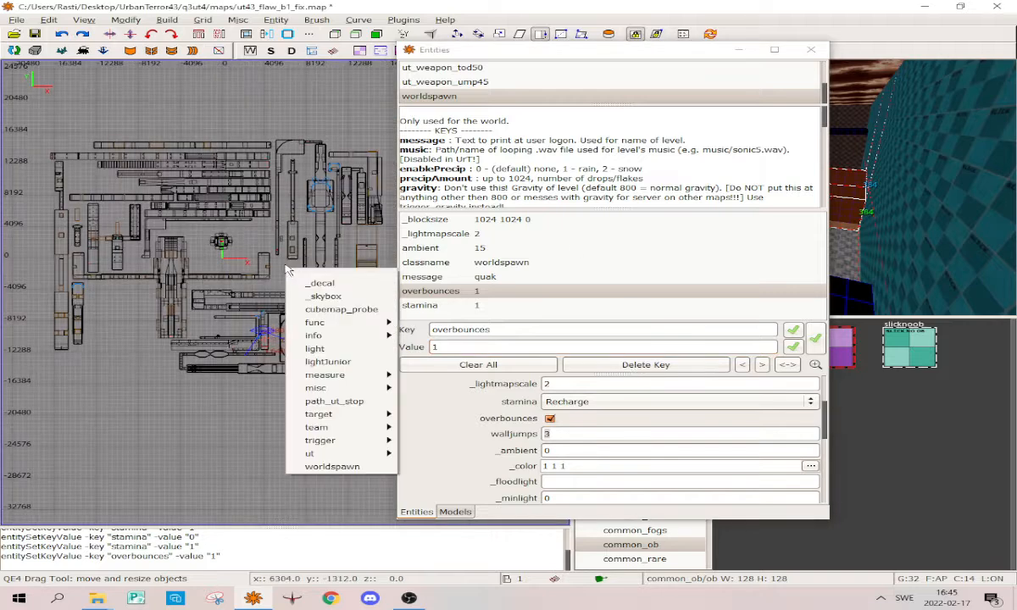
# Close the entity settings window and clear the current selection
pyautogui.click(286, 264)
pyautogui.click(459, 346)
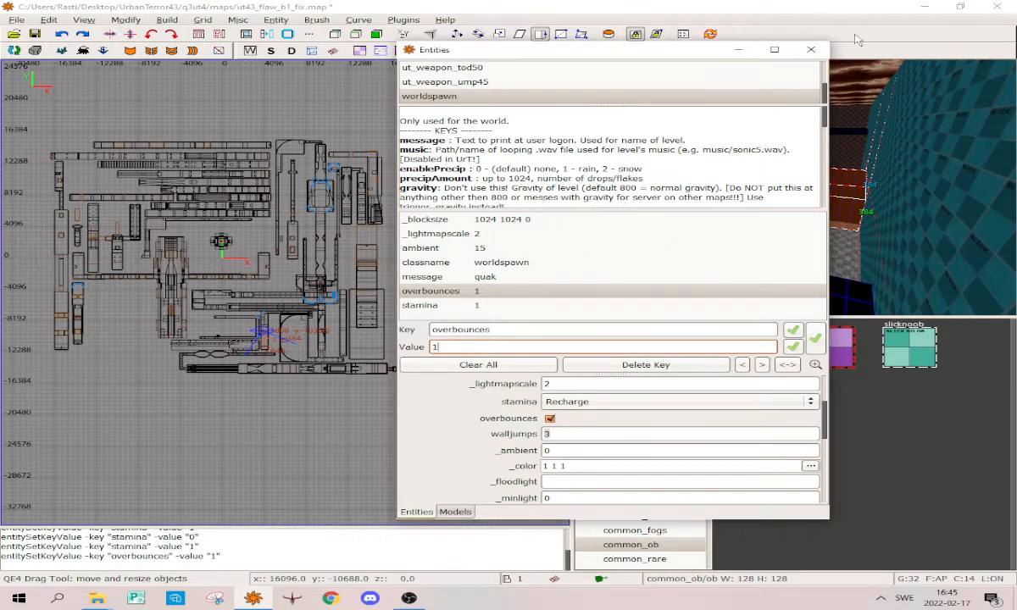
pyautogui.click(811, 50)
pyautogui.press('Escape')
# Examine the dark grid-textured platforms and the slick walls along the jump corridor in the 3D view
pyautogui.rightClick(825, 167)
pyautogui.press('w')
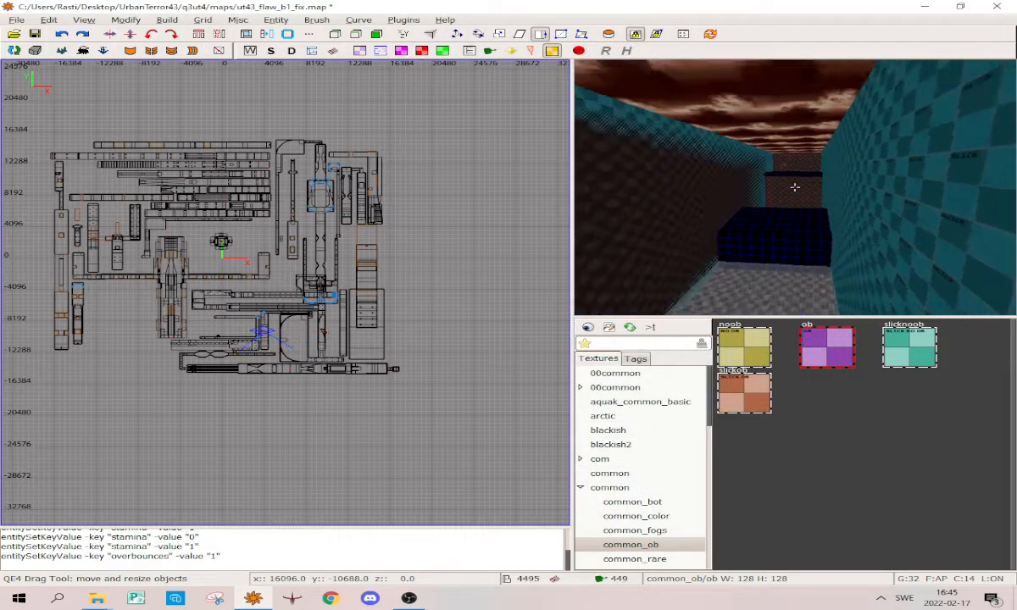
pyautogui.press('w')
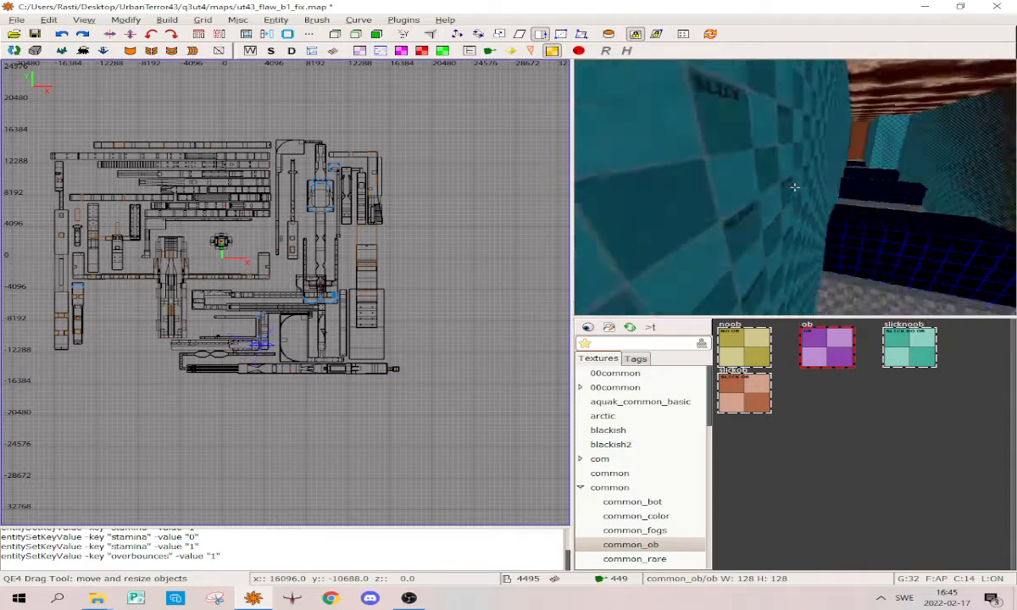
pyautogui.press('w')
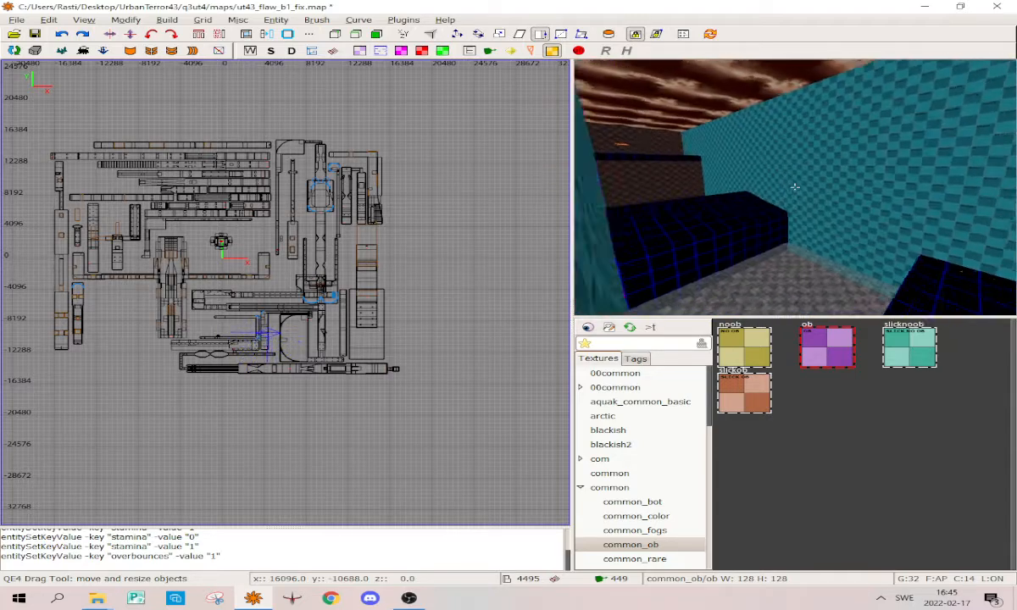
pyautogui.press('w')
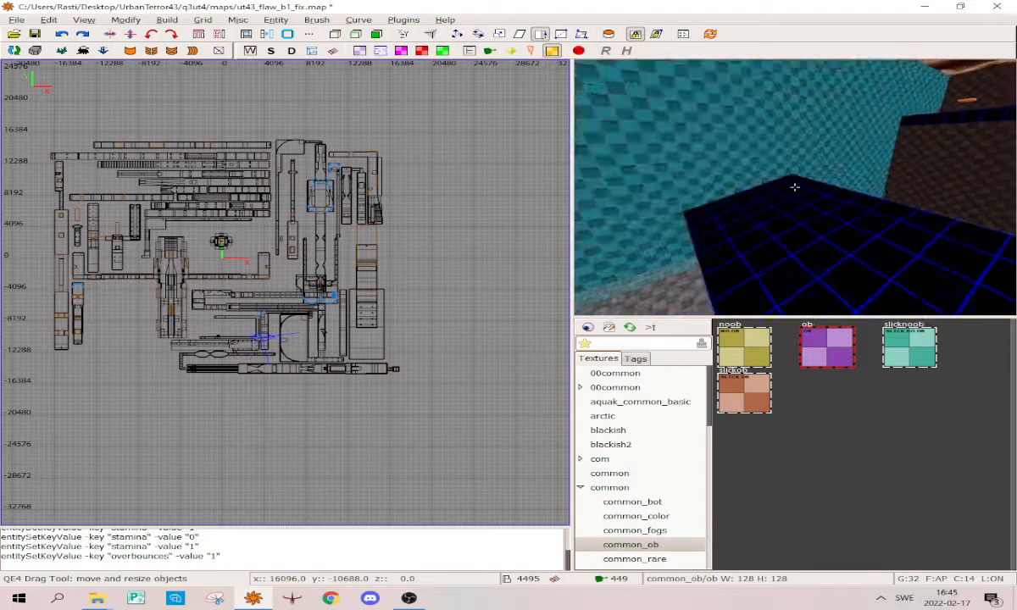
pyautogui.press('w')
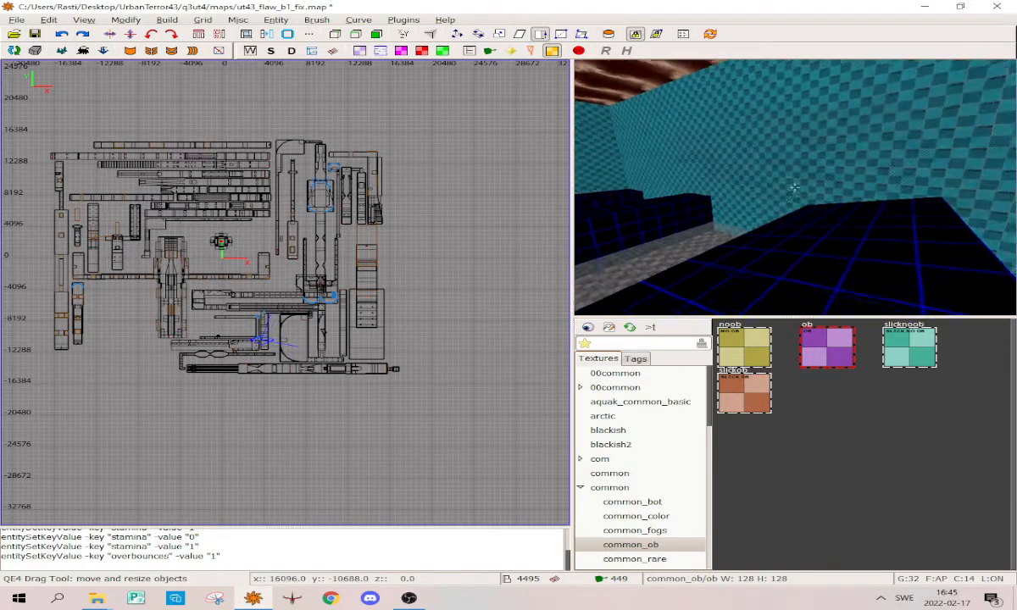
pyautogui.rightClick(794, 187)
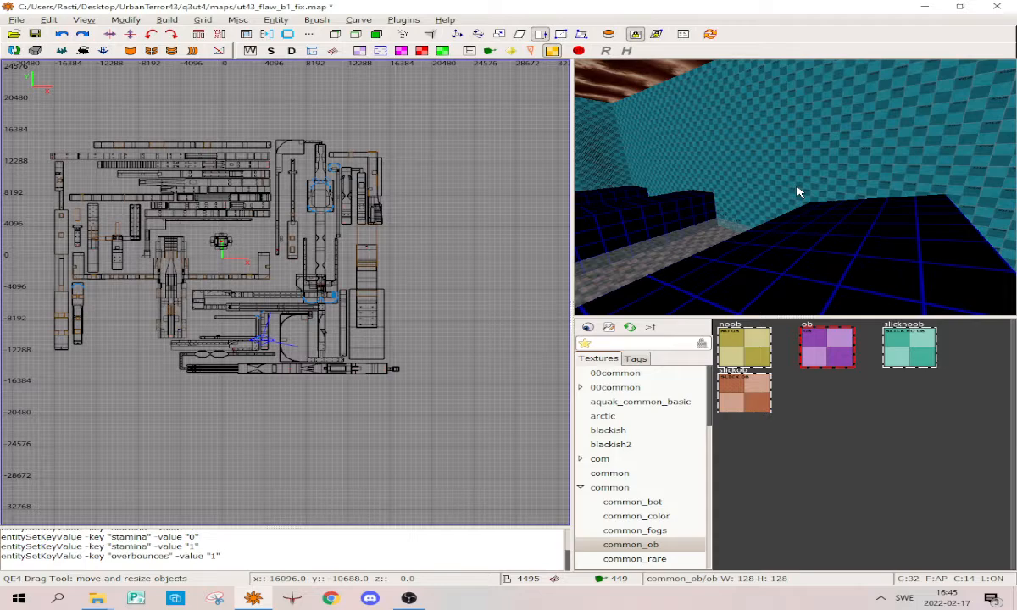
pyautogui.rightClick(806, 200)
pyautogui.press('w')
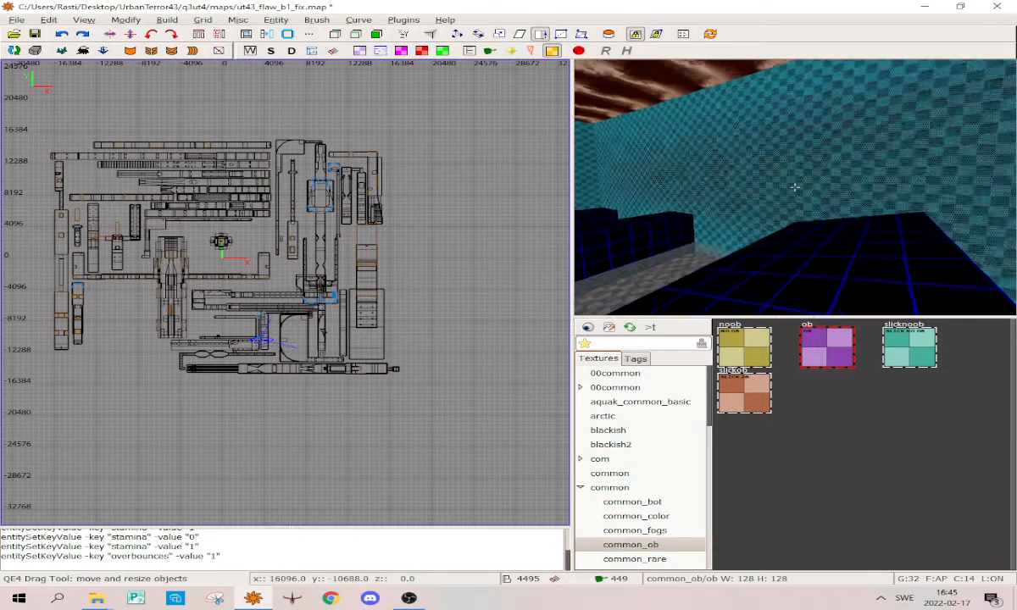
pyautogui.rightClick(794, 187)
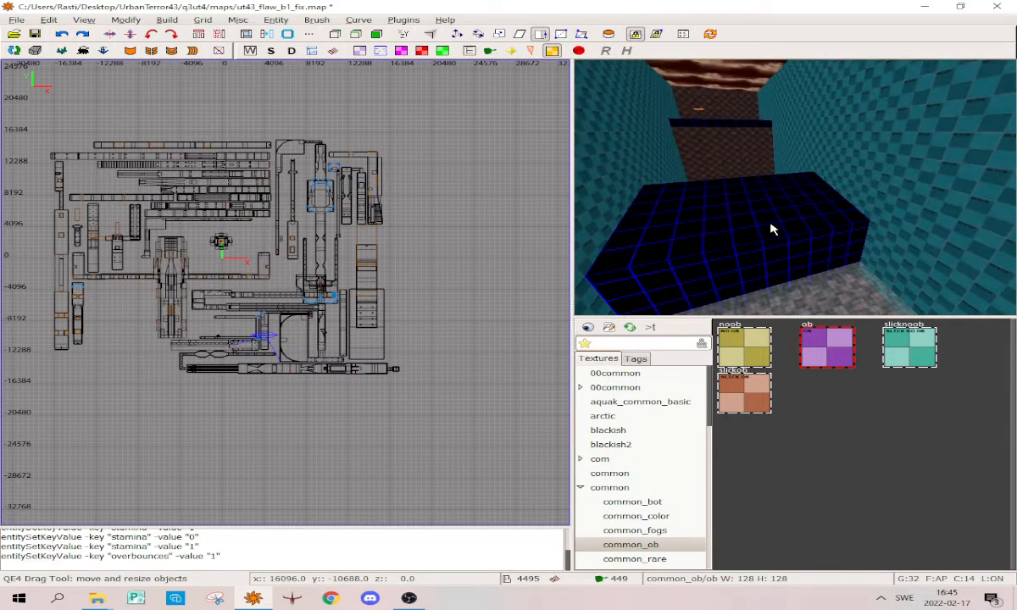
pyautogui.keyDown('shift'); pyautogui.click(771, 229); pyautogui.keyUp('shift')
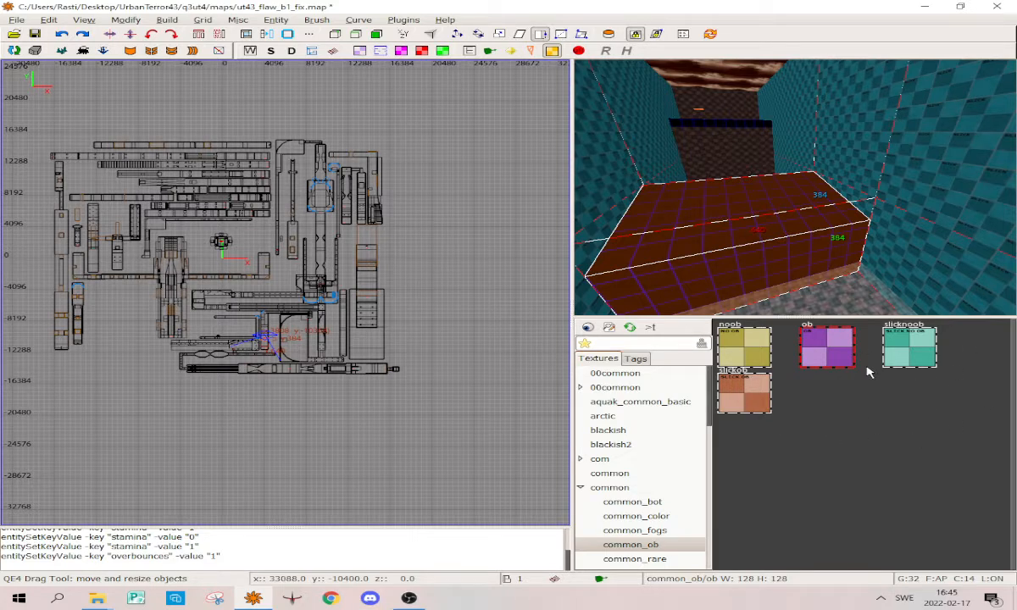
pyautogui.press('Escape')
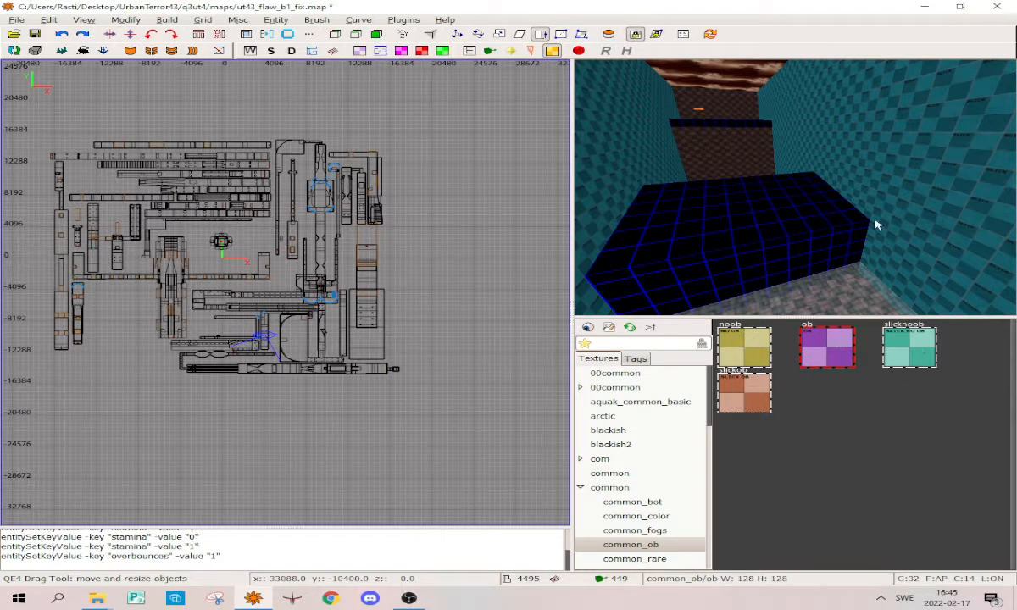
pyautogui.keyDown('shift'); pyautogui.click(758, 272); pyautogui.keyUp('shift')
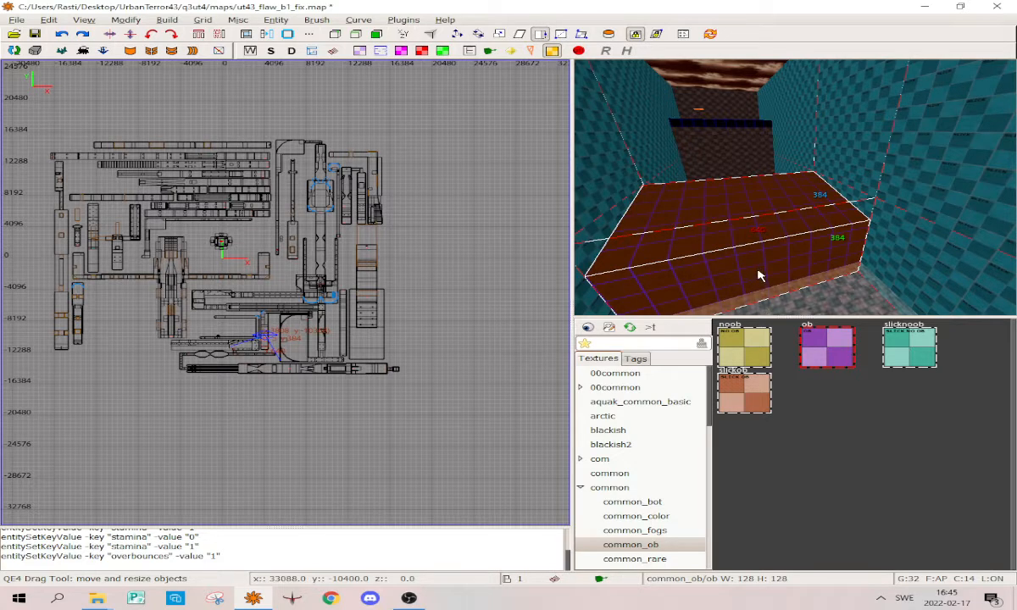
pyautogui.press('Escape')
# Duplicate the 640 x 384 platform block in place and apply the common_ob/noob texture to the copy
pyautogui.keyDown('shift'); pyautogui.click(759, 246); pyautogui.keyUp('shift')
pyautogui.hotkey('ctrl', 'Tab')
pyautogui.hotkey('ctrl', 'Tab')
pyautogui.hotkey('ctrl', 'Tab')
pyautogui.scroll(2, 302, 289)
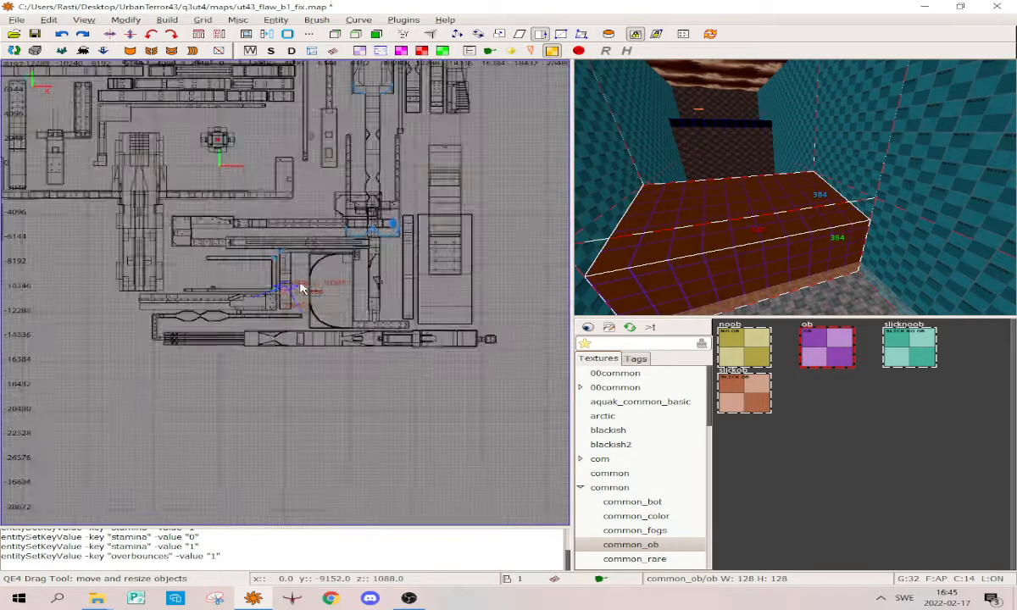
pyautogui.scroll(9, 302, 289)
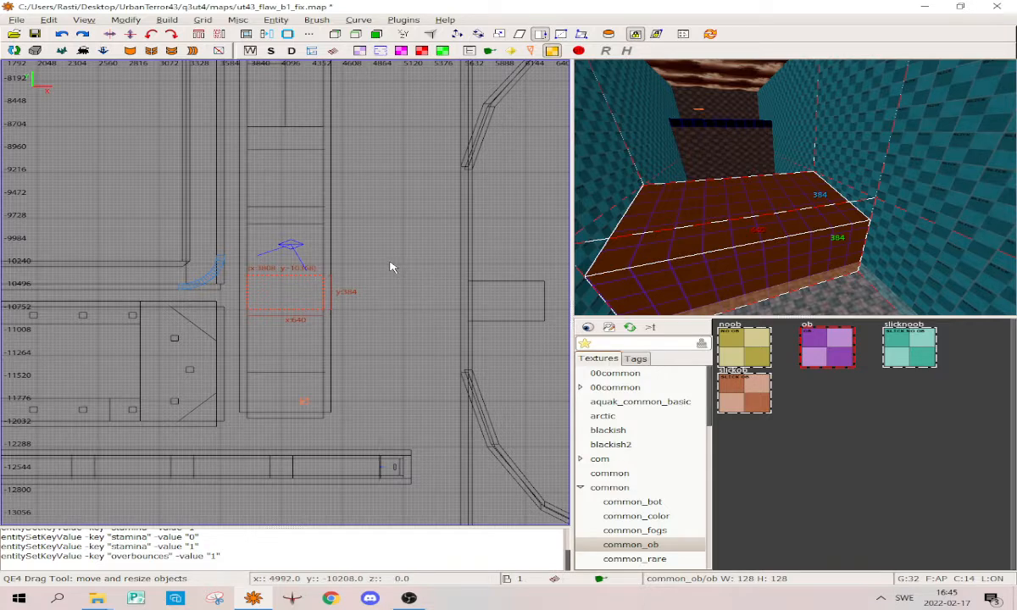
pyautogui.scroll(-3, 382, 271)
pyautogui.scroll(6, 280, 312)
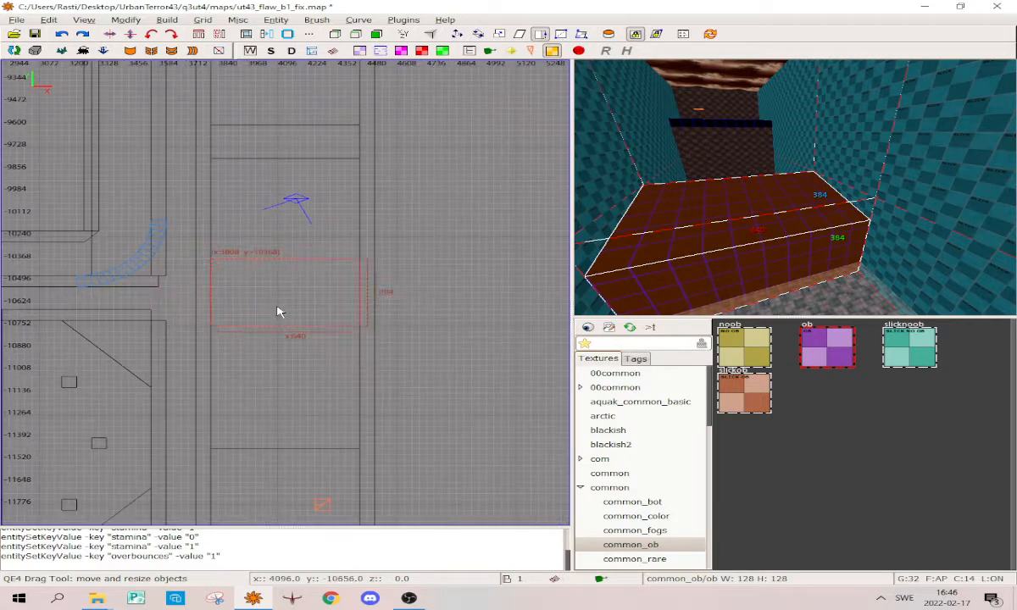
pyautogui.hotkey('shift', 'space')
pyautogui.click(733, 354)
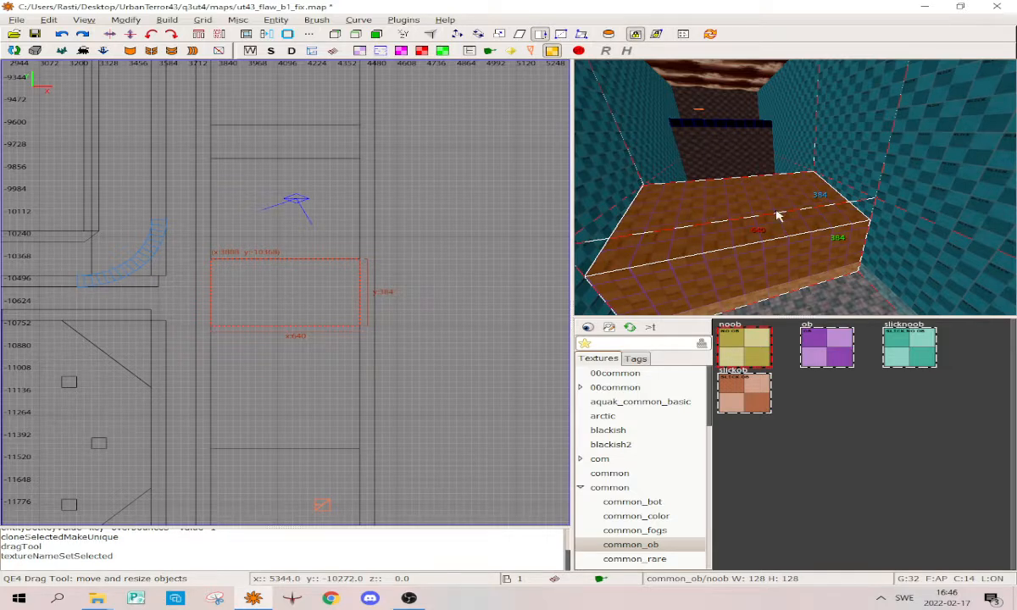
# Inspect the noob-textured 640 x 384 block and the neighbouring platforms from several sides in the 3D view
pyautogui.rightClick(757, 251)
pyautogui.press('w')
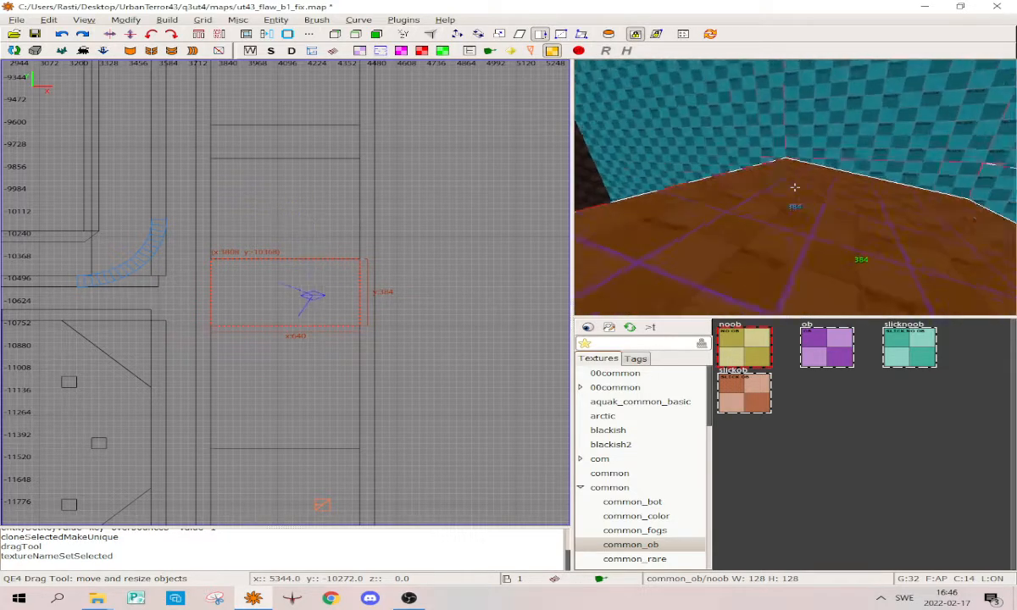
pyautogui.press('s')
pyautogui.press('w')
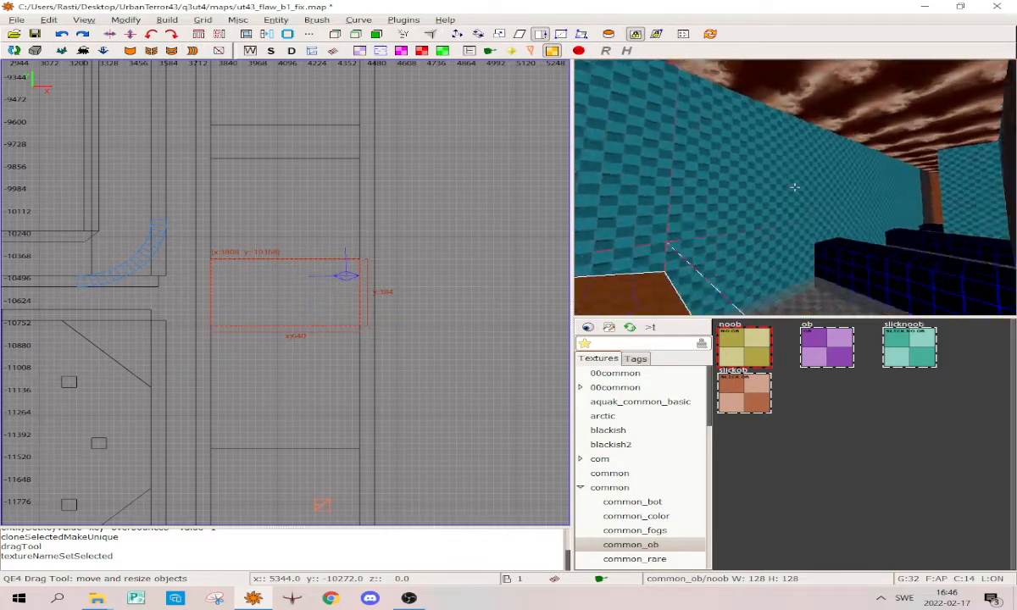
pyautogui.press('w')
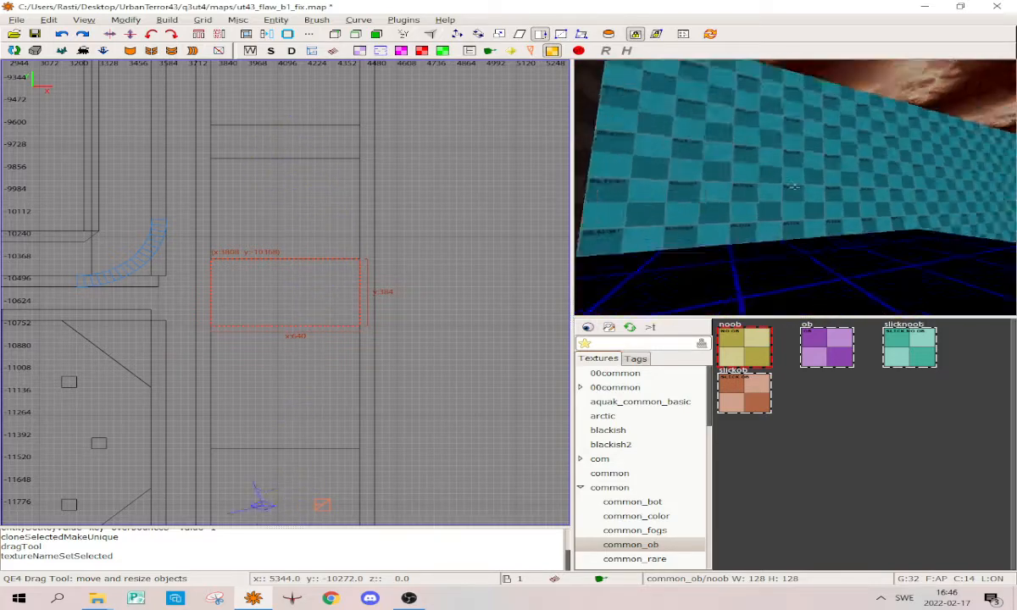
pyautogui.press('w')
pyautogui.press('w')
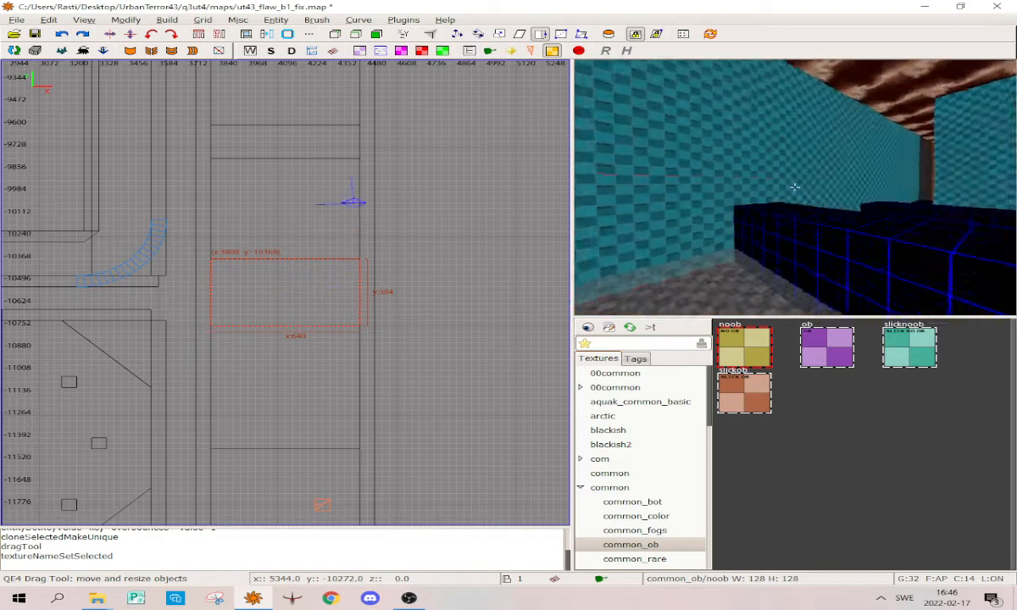
pyautogui.press('s')
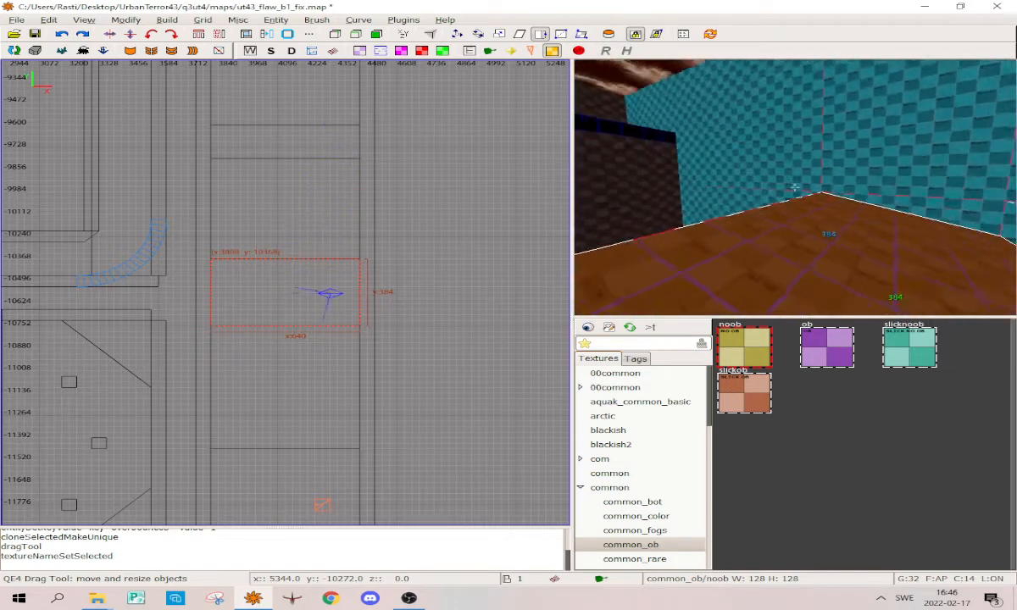
pyautogui.press('w')
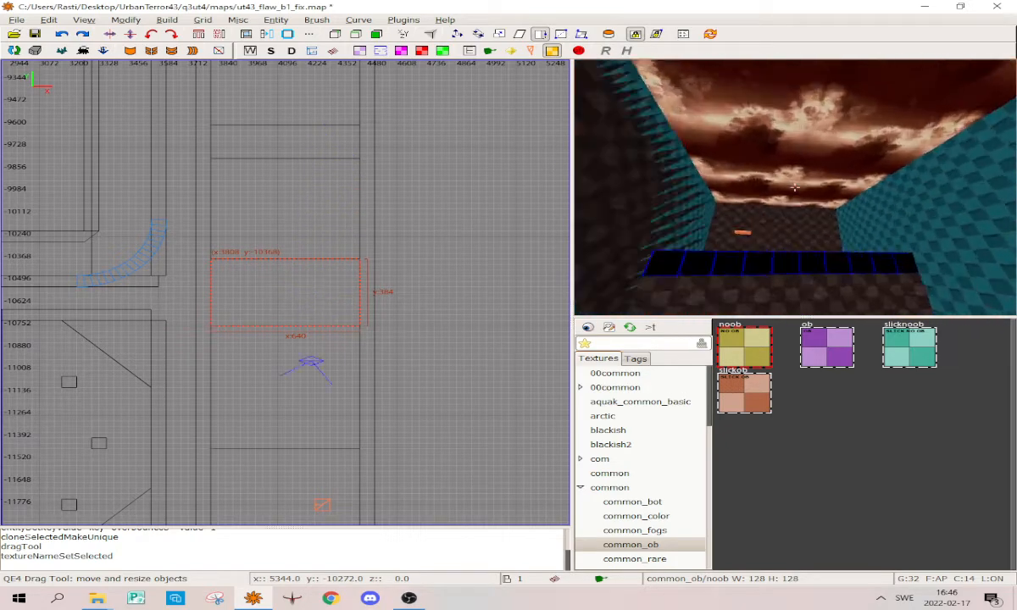
pyautogui.press('w')
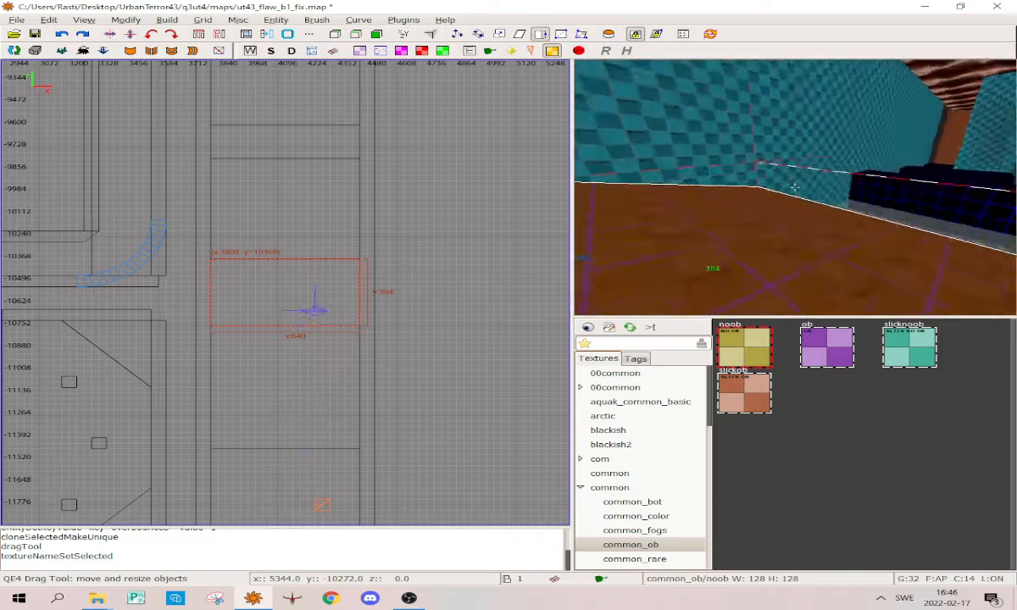
pyautogui.press('w')
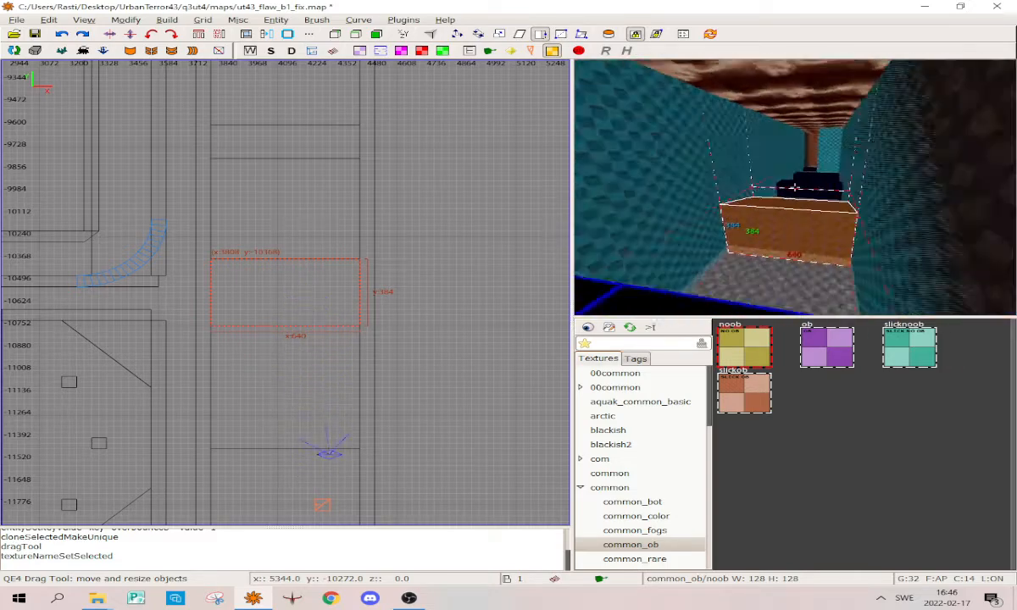
pyautogui.press('s')
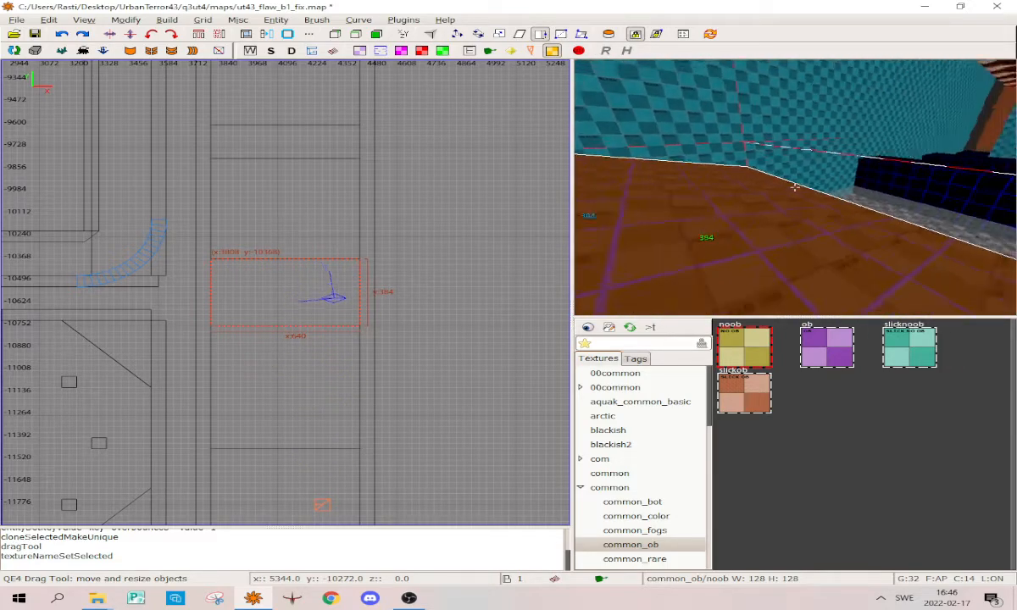
pyautogui.press('w')
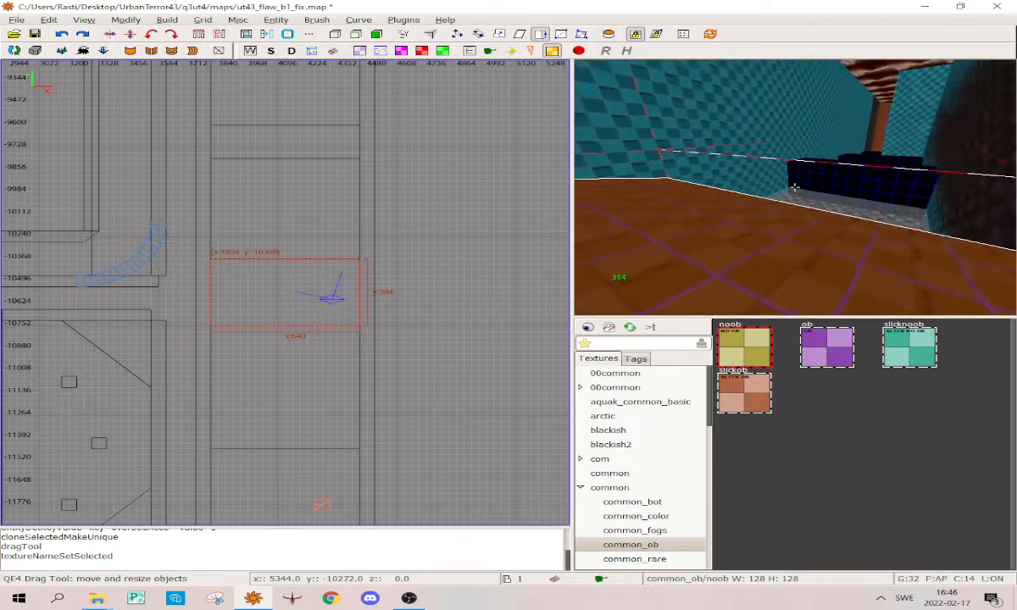
pyautogui.press('s')
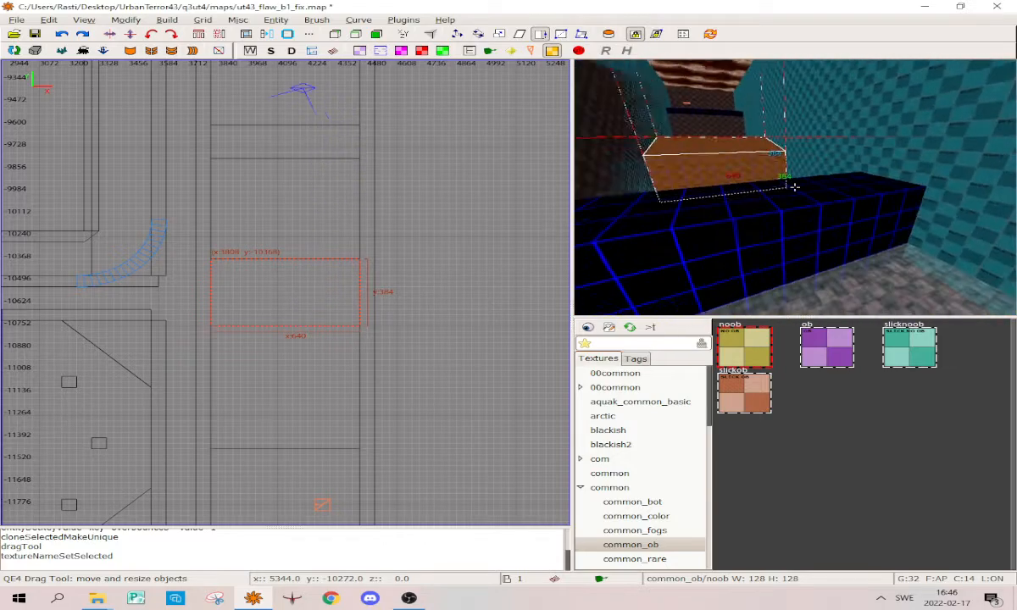
# Duplicate the 640 x 192 platform block, keep the copy at the original's position, and apply the common_ob/noob texture to it
pyautogui.rightClick(795, 187)
pyautogui.press('Escape')
pyautogui.keyDown('shift'); pyautogui.click(742, 227); pyautogui.keyUp('shift')
pyautogui.scroll(-2, 379, 356)
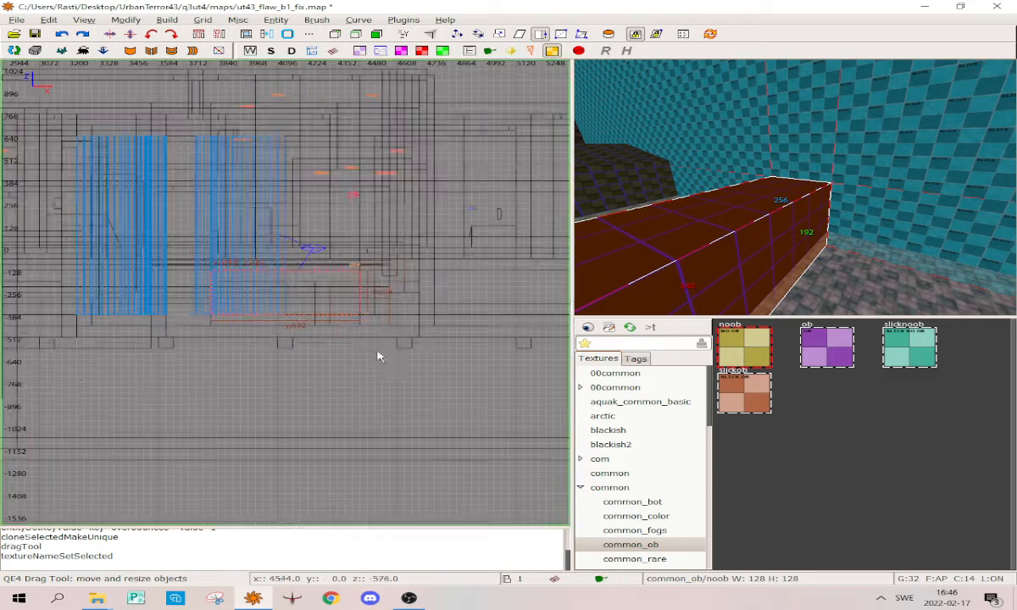
pyautogui.scroll(4, 331, 314)
pyautogui.scroll(-2, 352, 309)
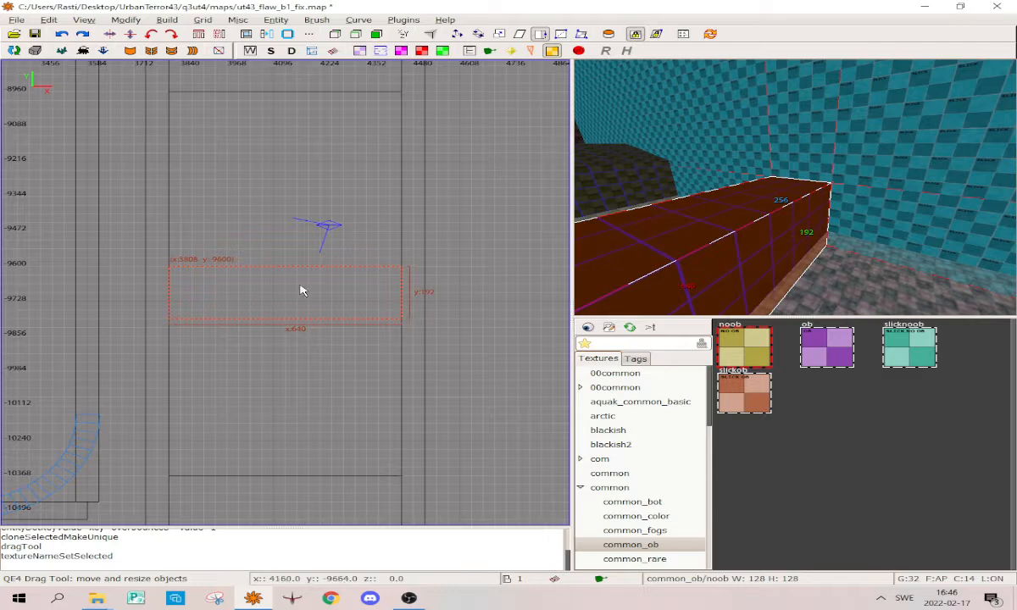
pyautogui.press('space')
pyautogui.moveTo(274, 293); pyautogui.dragTo(263, 287)
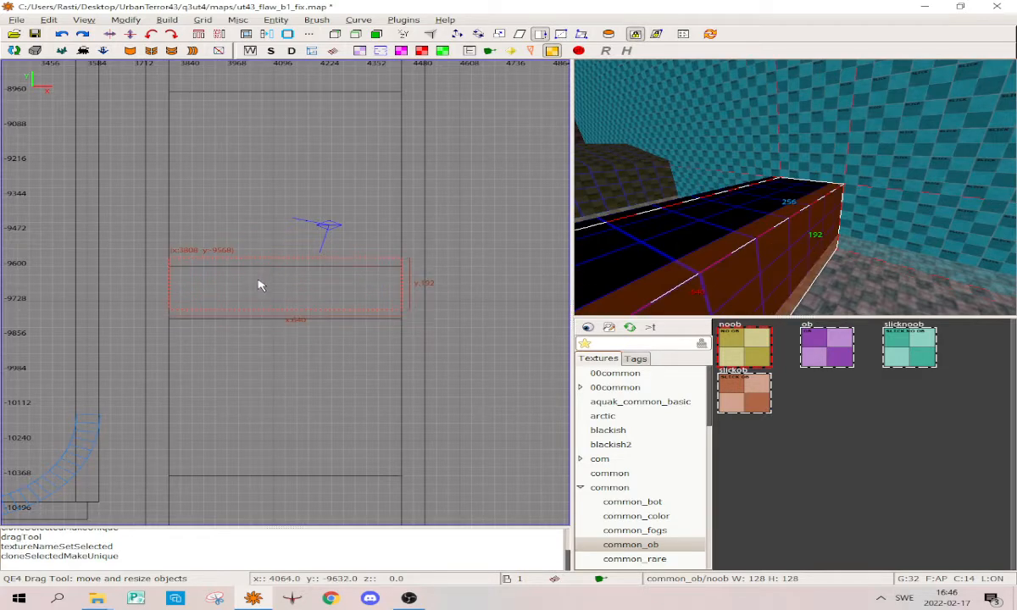
pyautogui.click(749, 354)
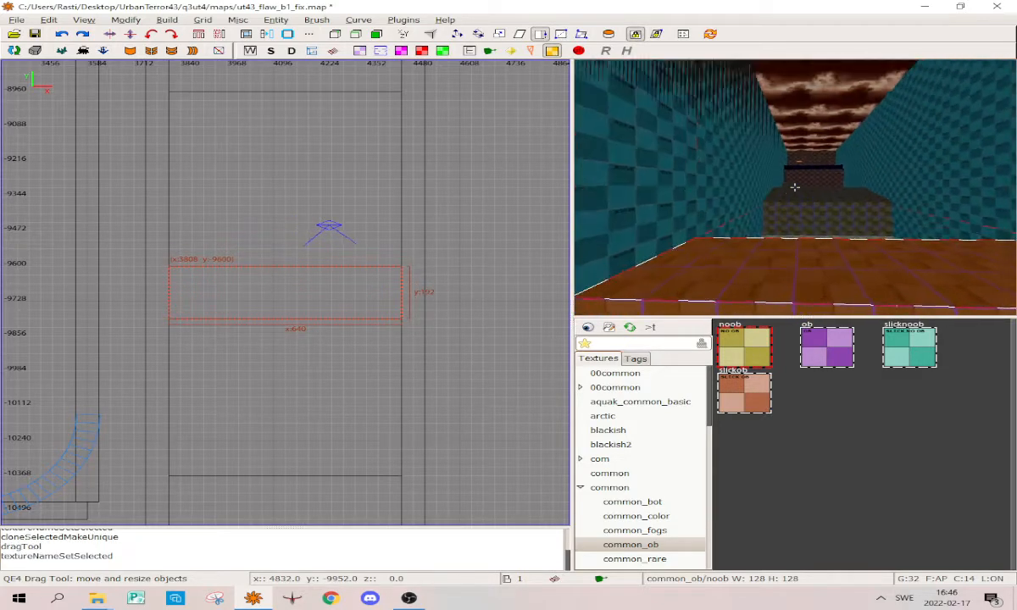
# Inspect the noob-covered 640 x 192 block and the neighbouring platforms from several sides in the 3D view
pyautogui.press('w')
pyautogui.press('w')
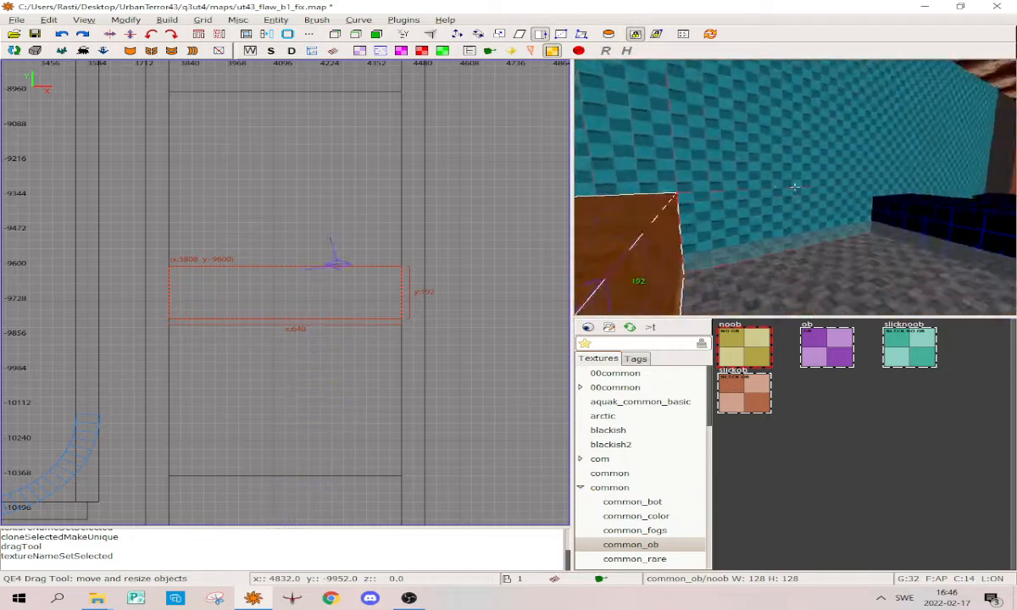
pyautogui.press('s')
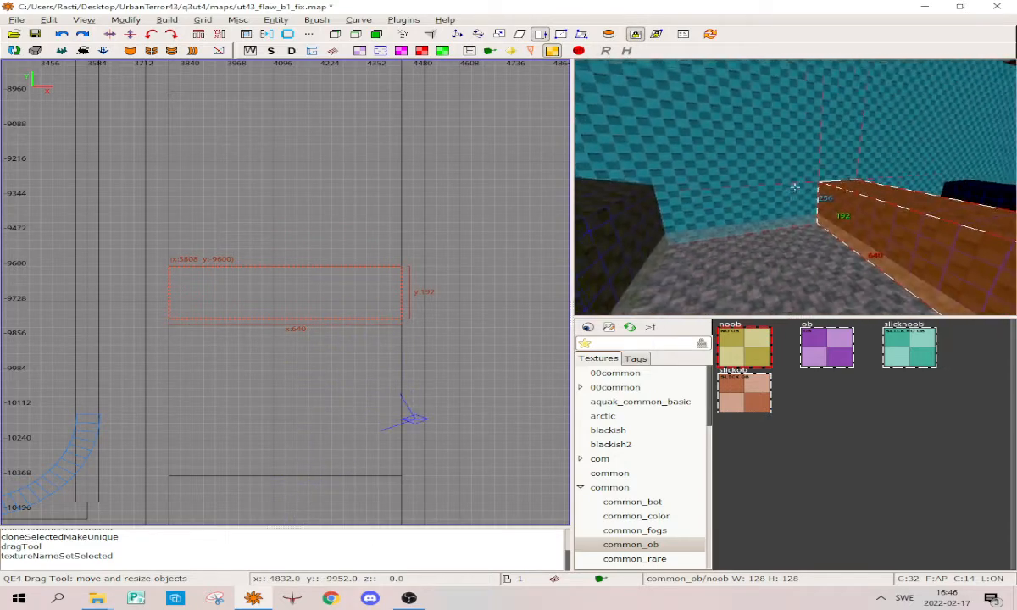
pyautogui.press('w')
pyautogui.press('w')
pyautogui.press('w')
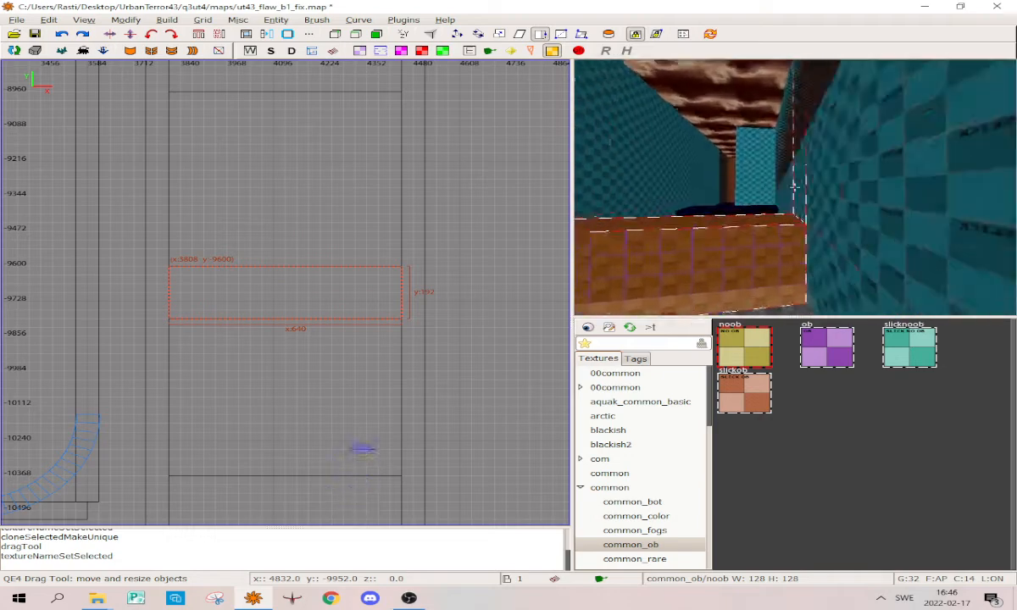
pyautogui.press('w')
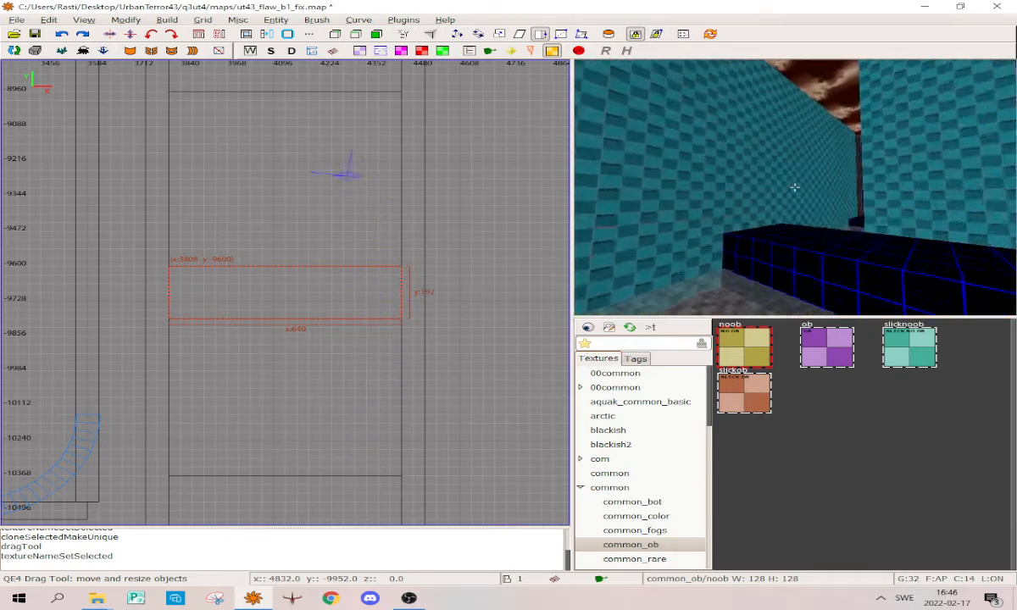
pyautogui.press('w')
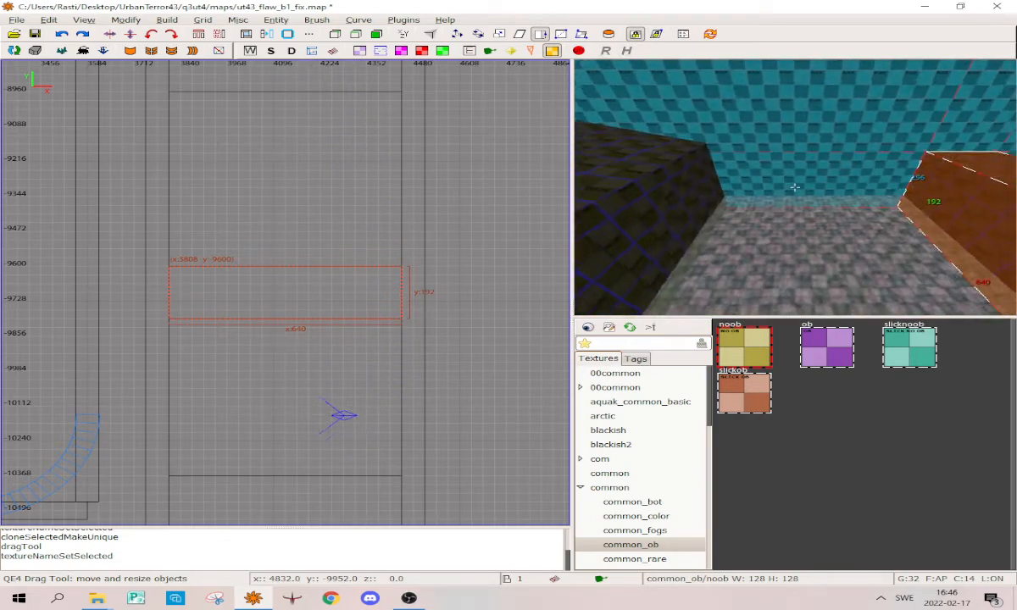
pyautogui.press('s')
pyautogui.rightClick(795, 187)
pyautogui.press('Escape')
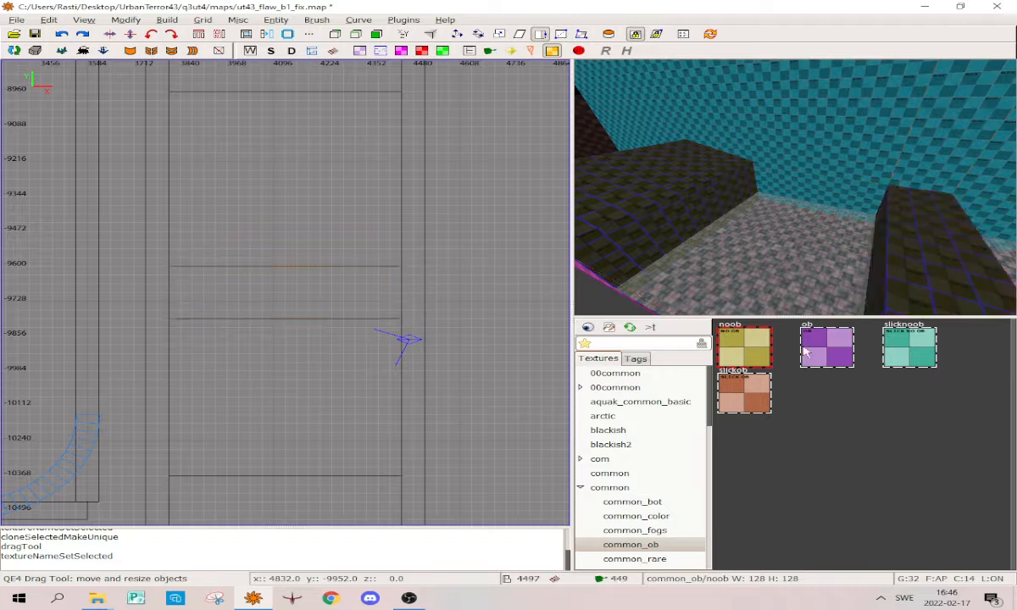
# Delete the noob-textured copies covering the 640 x 384 and 640 x 192 platforms, temporarily hiding the original blocks to reach them
pyautogui.keyDown('shift'); pyautogui.click(693, 208); pyautogui.keyUp('shift')
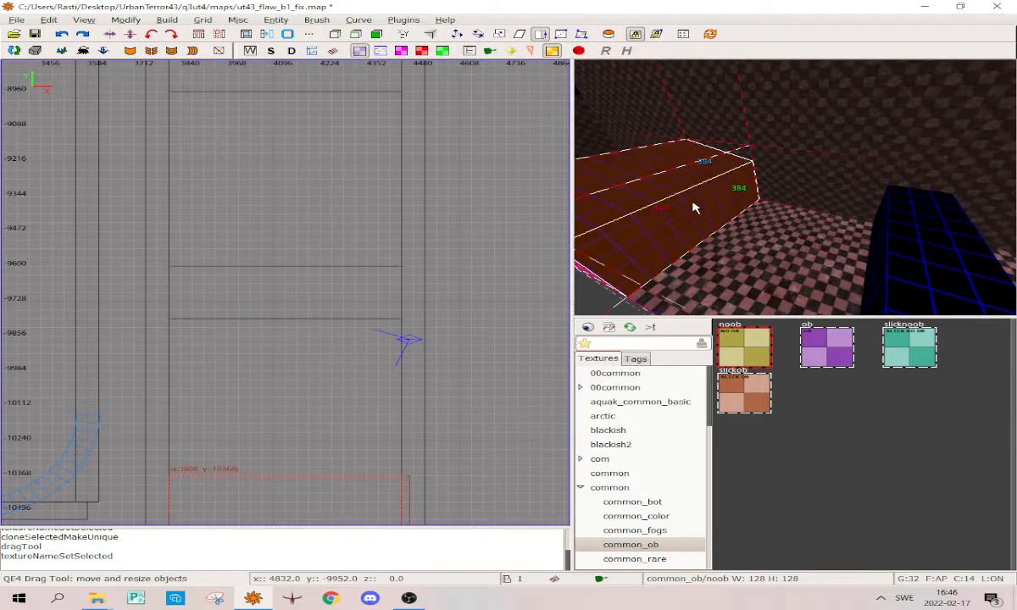
pyautogui.keyDown('shift'); pyautogui.click(904, 248); pyautogui.keyUp('shift')
pyautogui.press('h')
pyautogui.hotkey('alt', '4')
pyautogui.keyDown('shift'); pyautogui.click(699, 202); pyautogui.keyUp('shift')
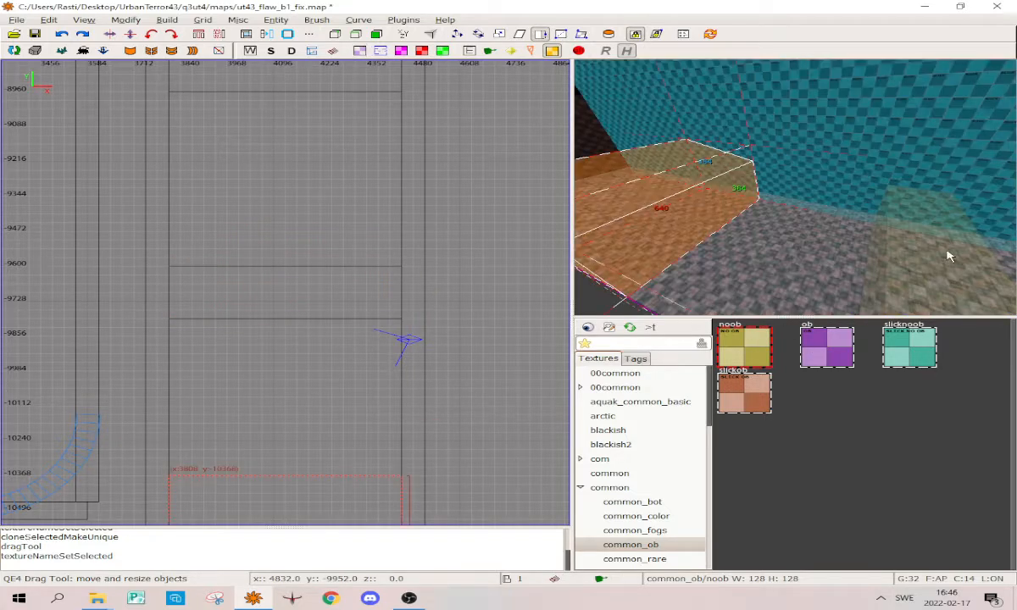
pyautogui.keyDown('shift'); pyautogui.click(941, 254); pyautogui.keyUp('shift')
pyautogui.press('Delete')
pyautogui.hotkey('shift', 'h')
pyautogui.rightClick(895, 228)
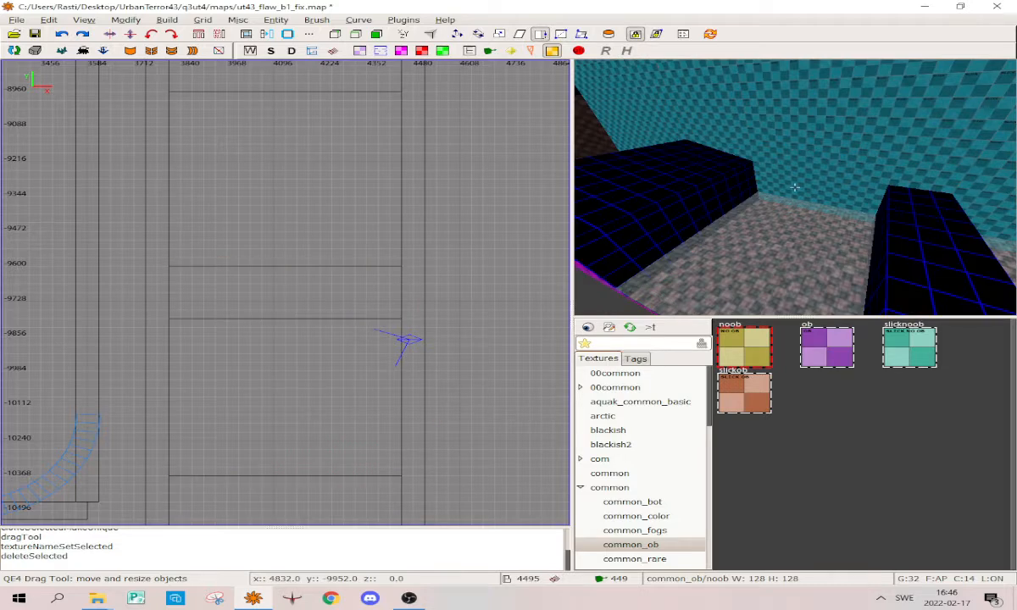
# View the layout of the whole map and look through the available build commands, including Single: bsp -noob
pyautogui.press('Up')
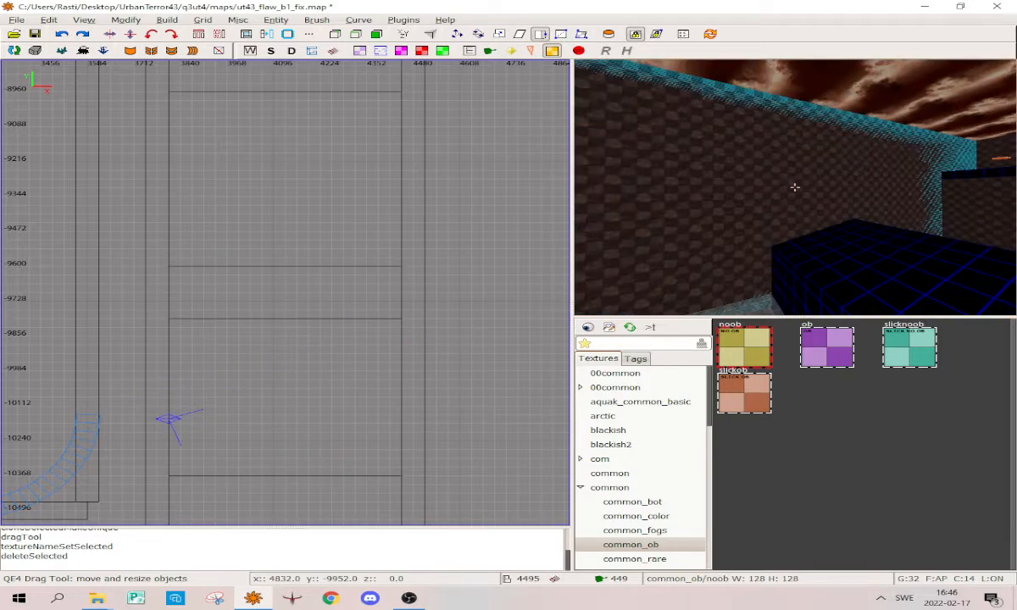
pyautogui.rightClick(794, 187)
pyautogui.scroll(-5, 229, 184)
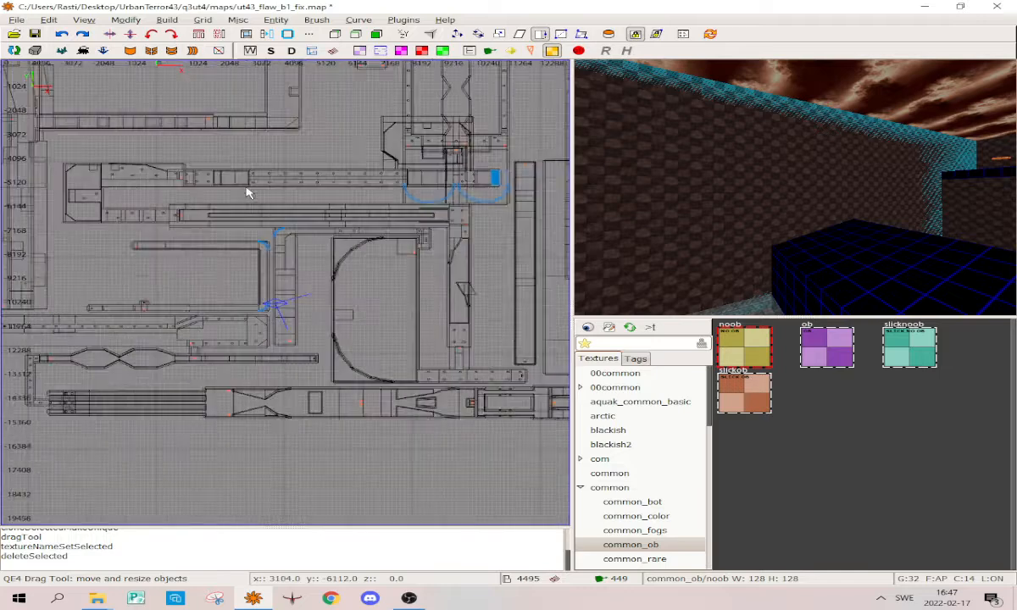
pyautogui.scroll(-3, 247, 193)
pyautogui.moveTo(335, 254); pyautogui.dragTo(395, 373, button='right')
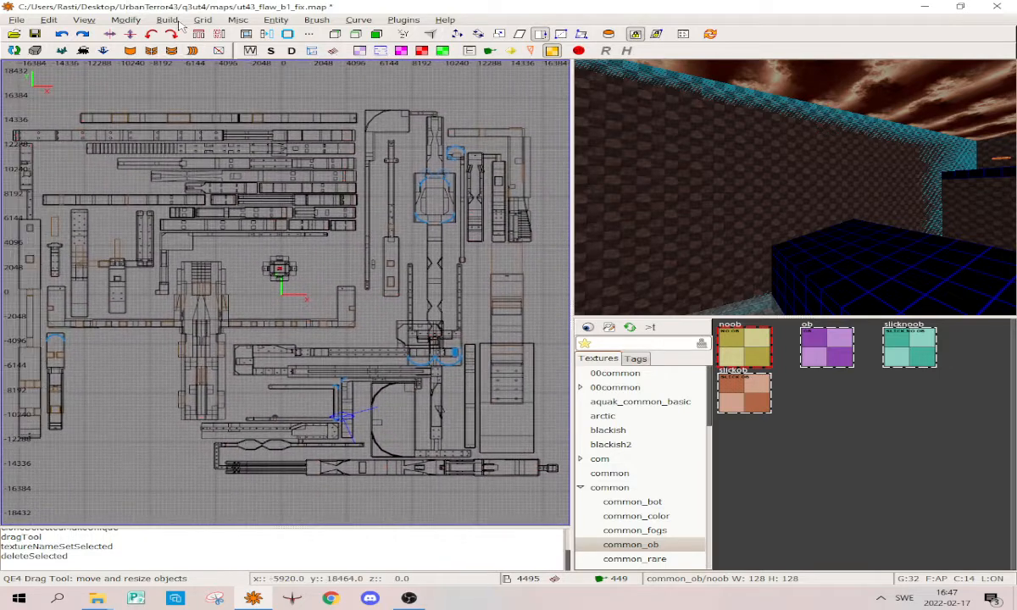
pyautogui.click(168, 21)
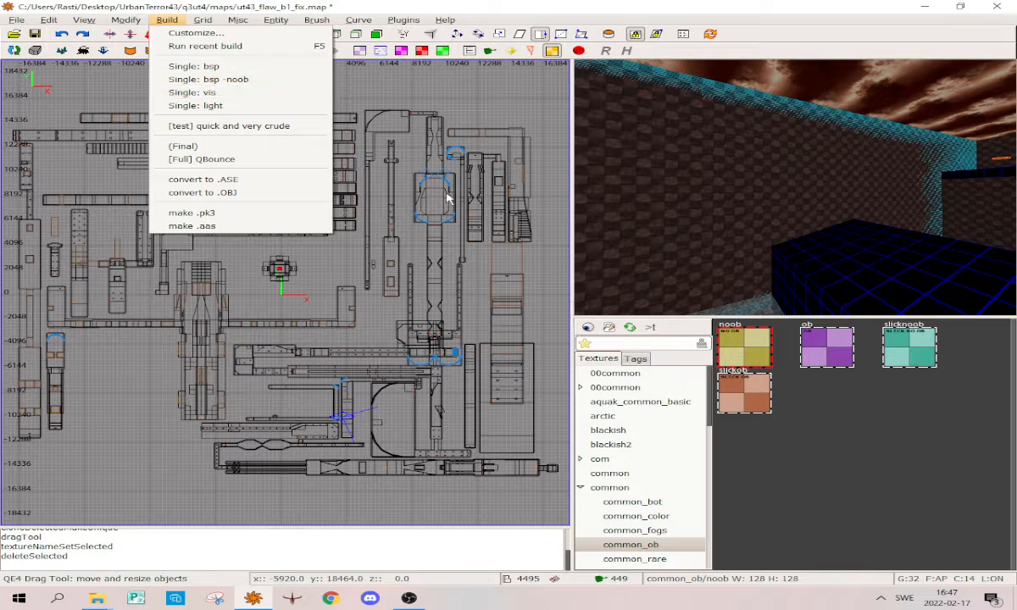
pyautogui.press('Left')
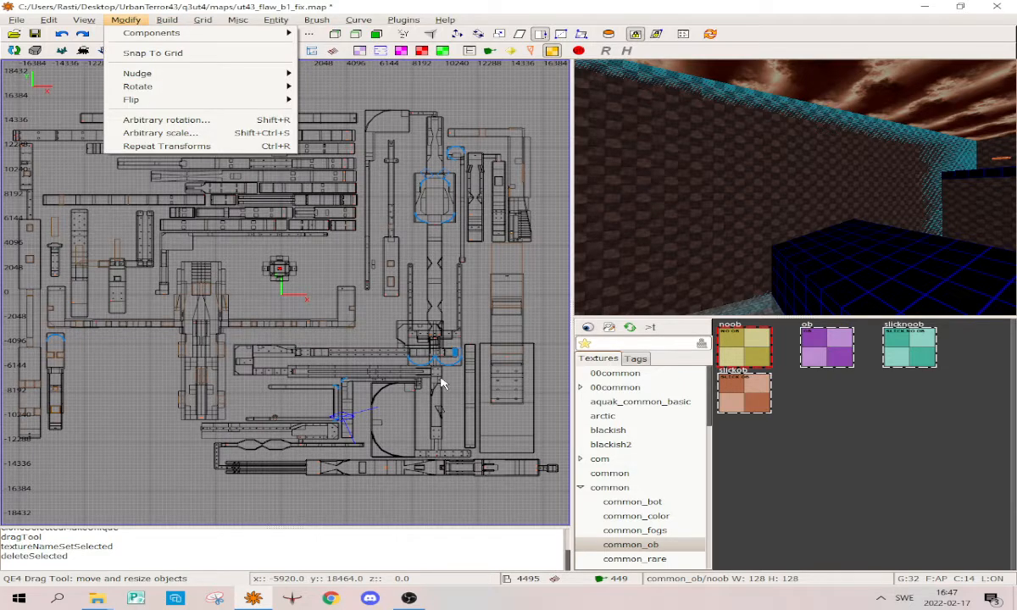
pyautogui.click(387, 329)
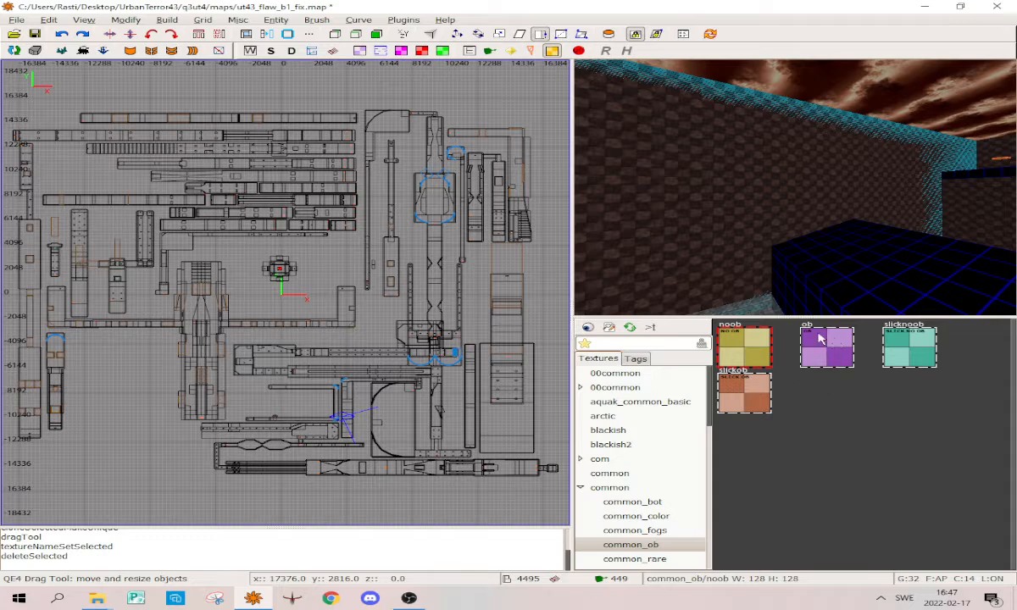
pyautogui.click(161, 20)
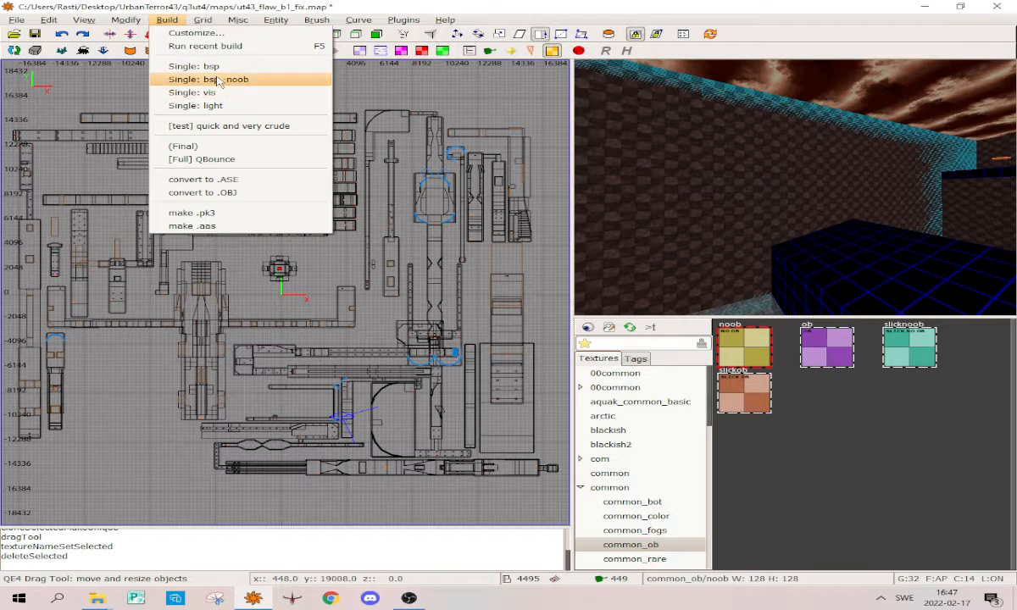
pyautogui.click(353, 290)
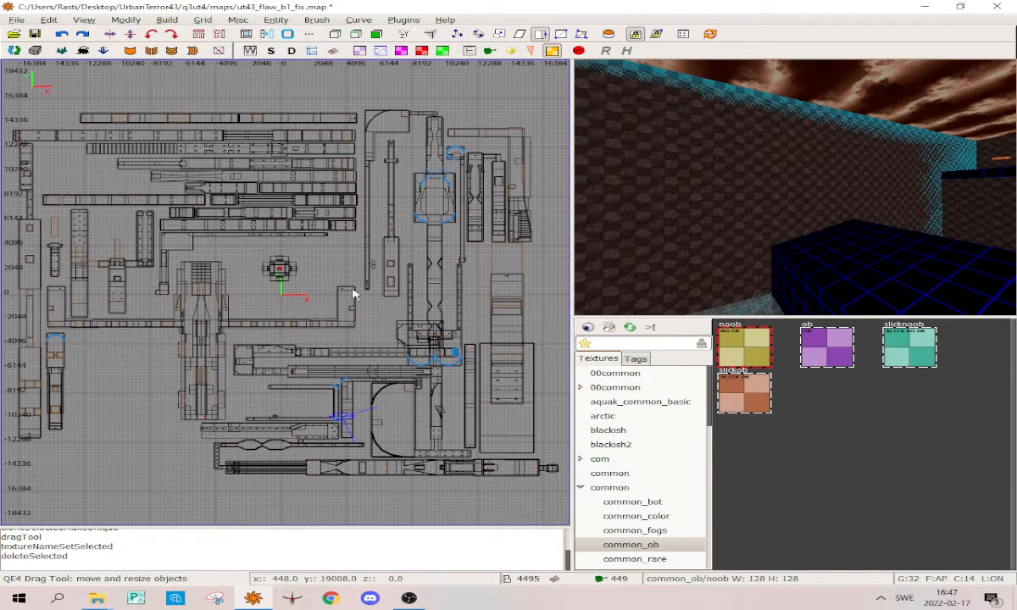
# Duplicate the two floor blocks in the slick-walled room, keep the copies at the originals' positions, and apply the common_ob/slickob texture to them
pyautogui.rightClick(746, 212)
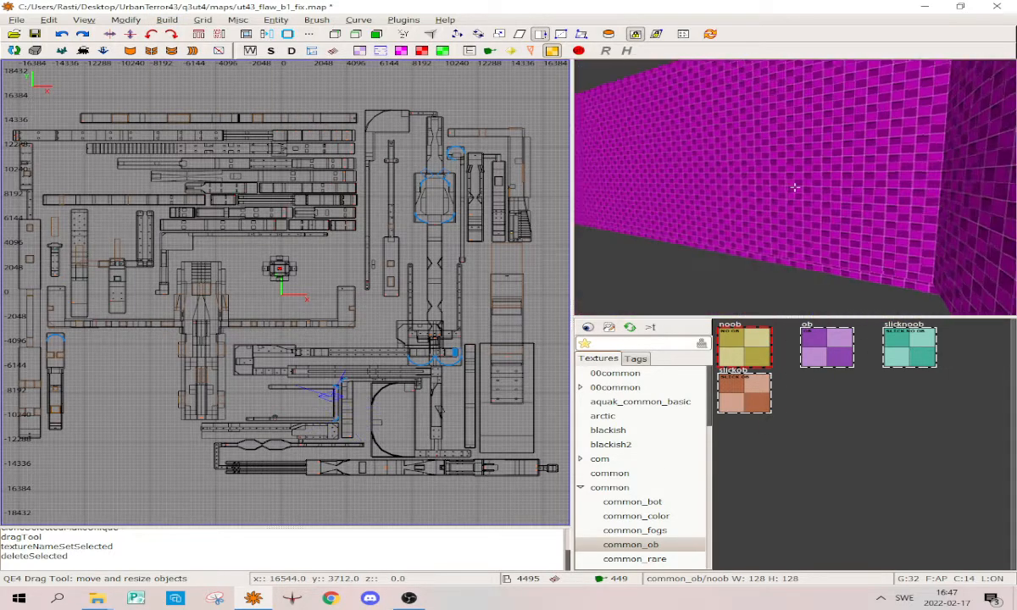
pyautogui.press('w')
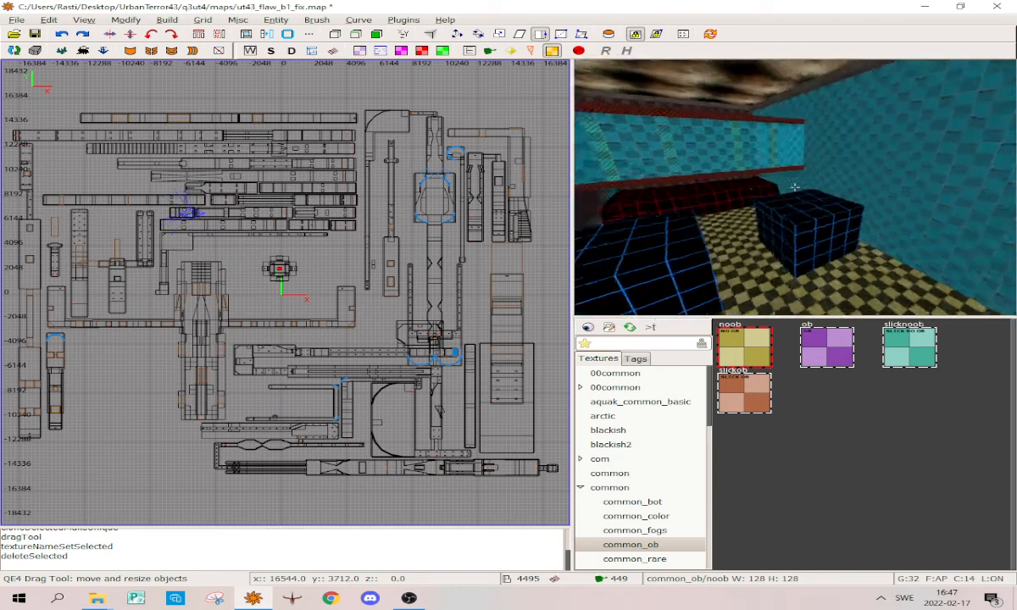
pyautogui.rightClick(789, 196)
pyautogui.keyDown('shift'); pyautogui.click(694, 247); pyautogui.keyUp('shift')
pyautogui.keyDown('shift'); pyautogui.click(825, 233); pyautogui.keyUp('shift')
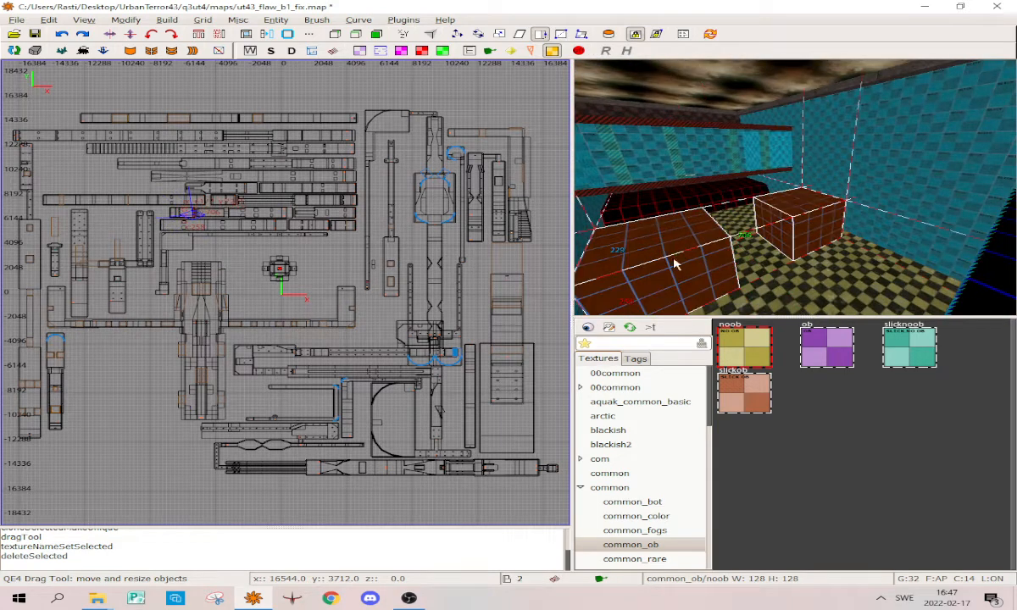
pyautogui.hotkey('ctrl', 'Tab')
pyautogui.hotkey('ctrl', 'Tab')
pyautogui.hotkey('ctrl', 'Tab')
pyautogui.scroll(6, 320, 308)
pyautogui.scroll(3, 320, 308)
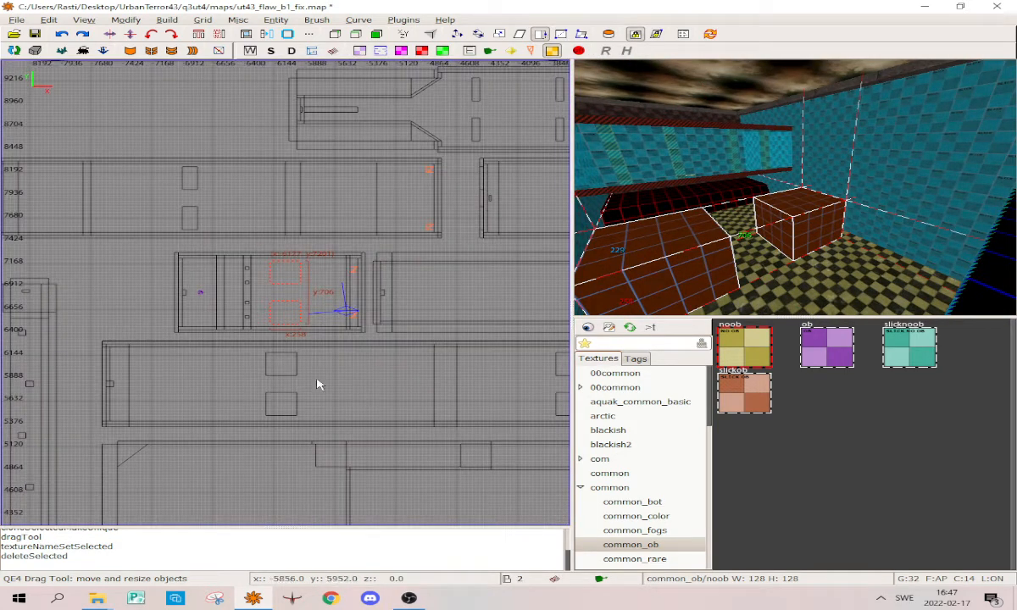
pyautogui.hotkey('shift', 'space')
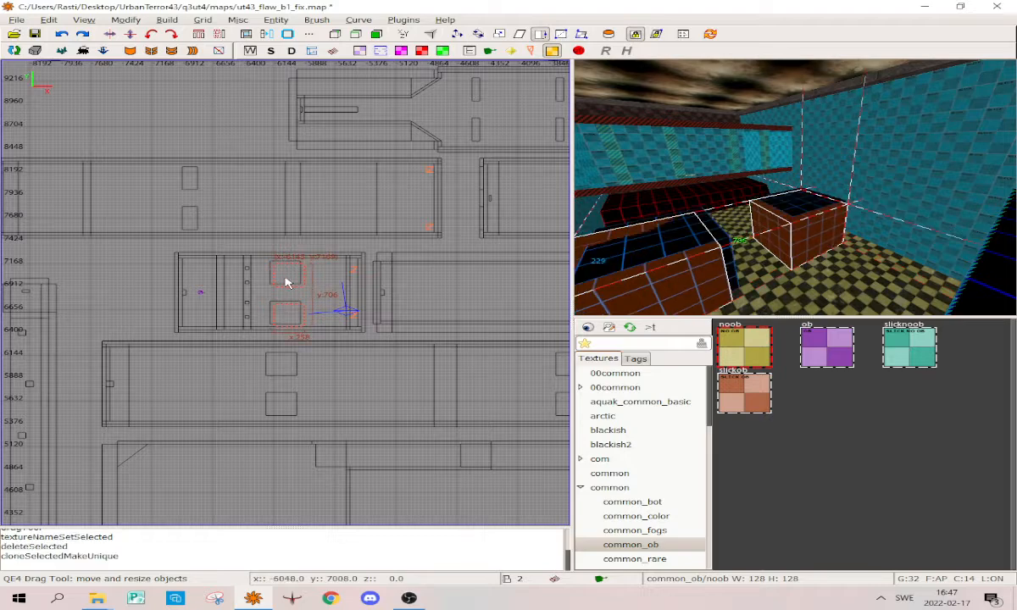
pyautogui.moveTo(287, 280); pyautogui.dragTo(283, 277)
pyautogui.click(735, 394)
# Inspect the two slickob-covered blocks from several angles and review the Single: bsp -noob build option
pyautogui.rightClick(779, 246)
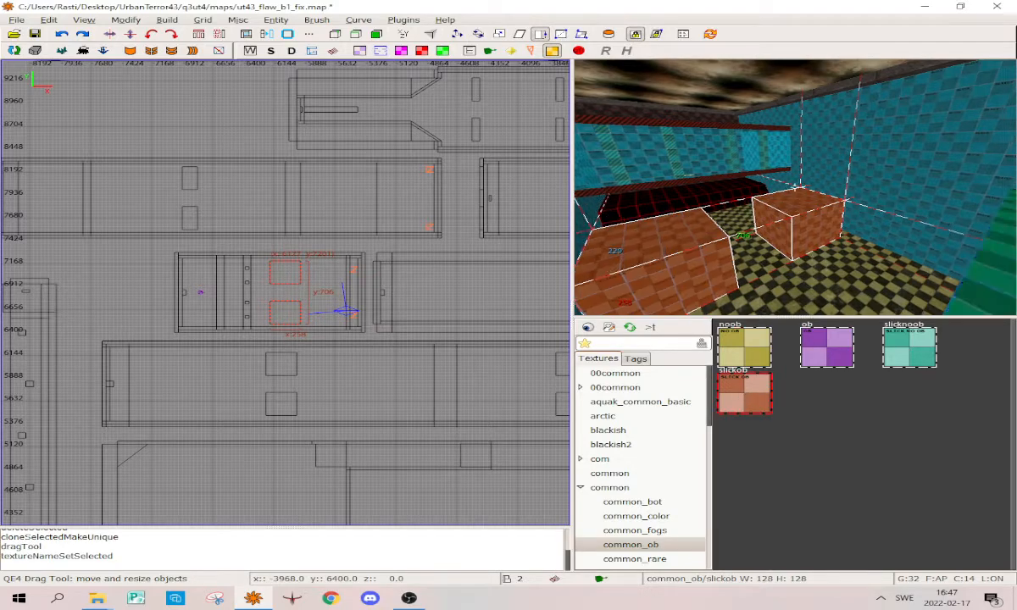
pyautogui.press('d')
pyautogui.press('w')
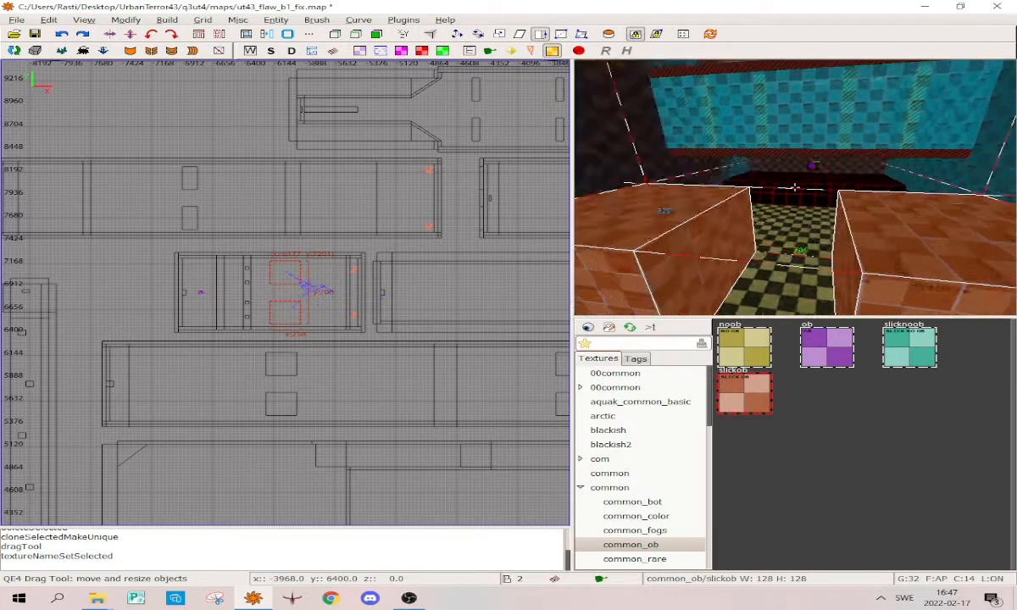
pyautogui.rightClick(795, 188)
pyautogui.click(166, 19)
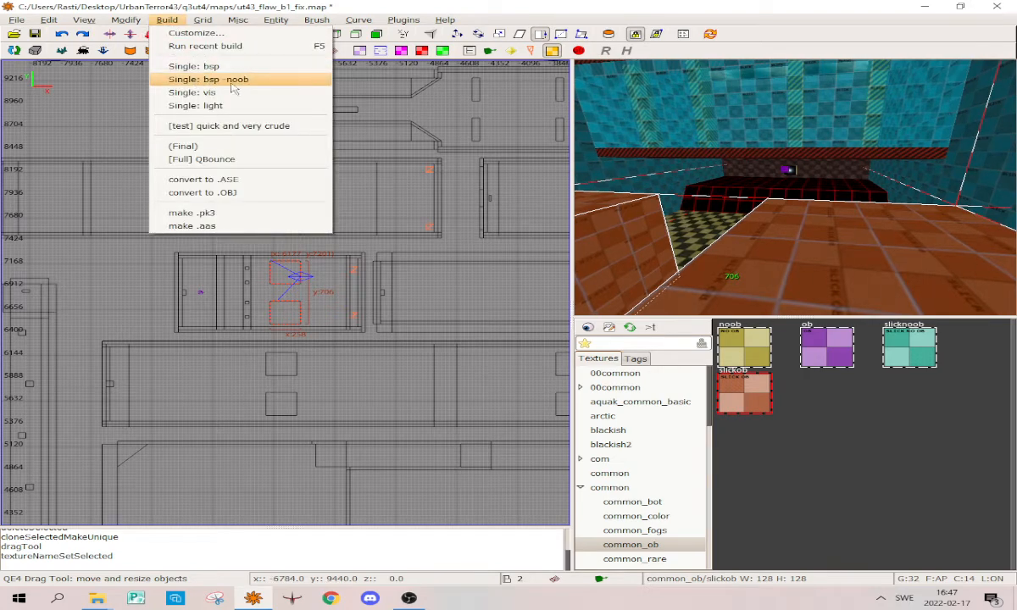
pyautogui.click(822, 227)
pyautogui.rightClick(824, 235)
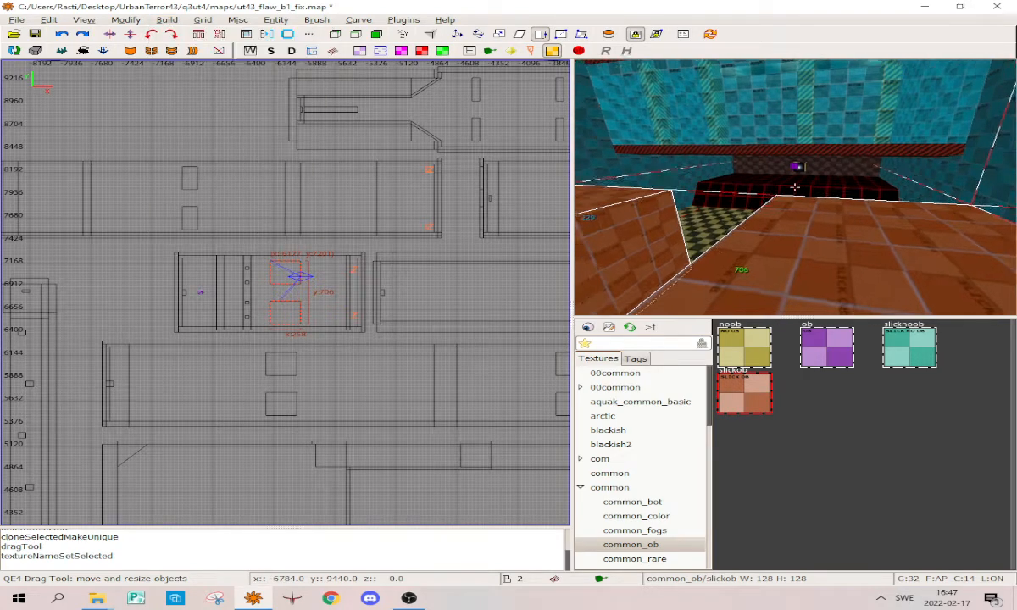
pyautogui.press('s')
pyautogui.press('w')
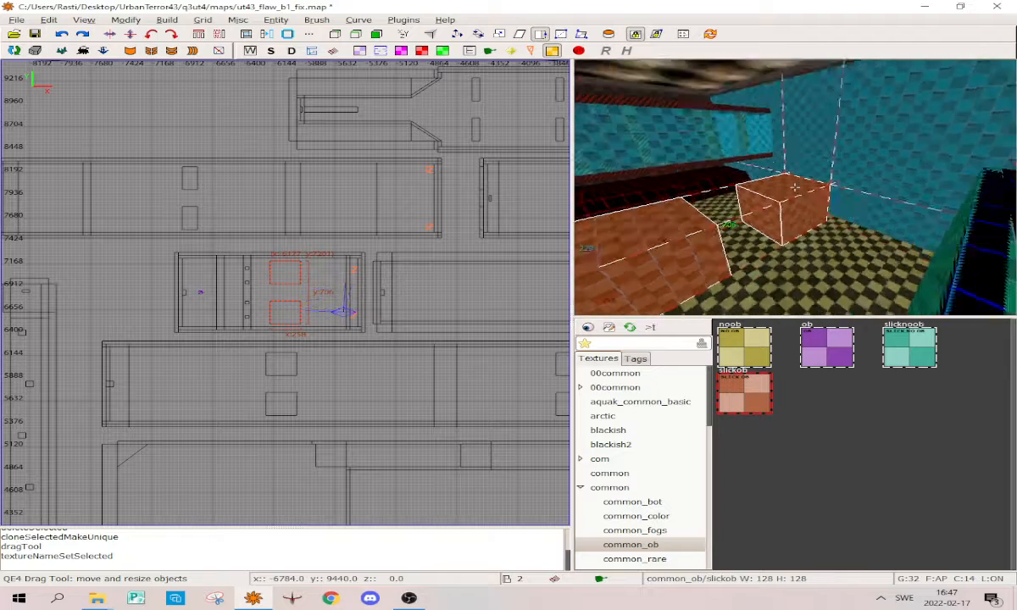
pyautogui.press('w')
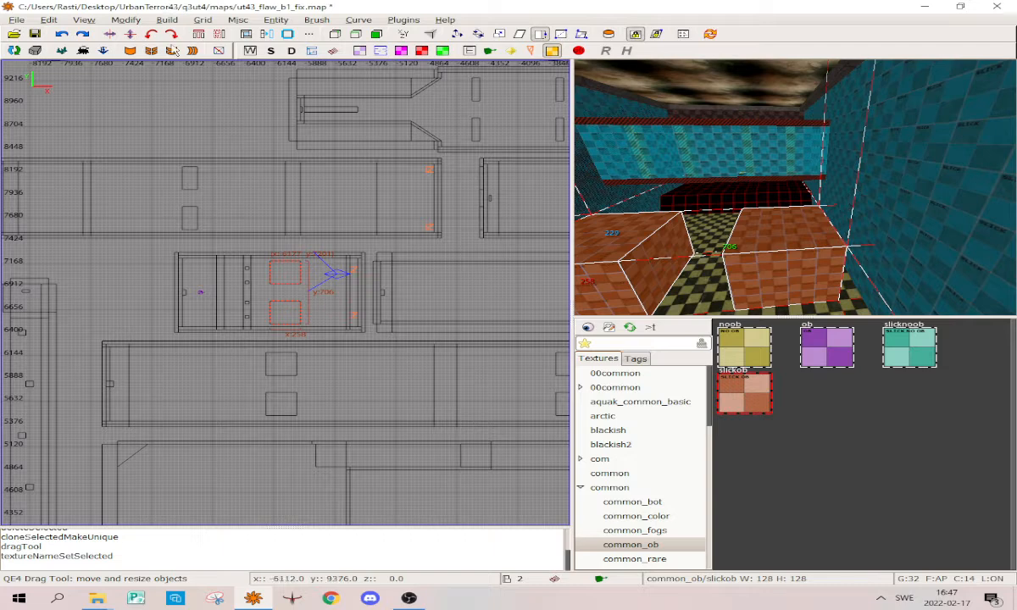
pyautogui.click(166, 20)
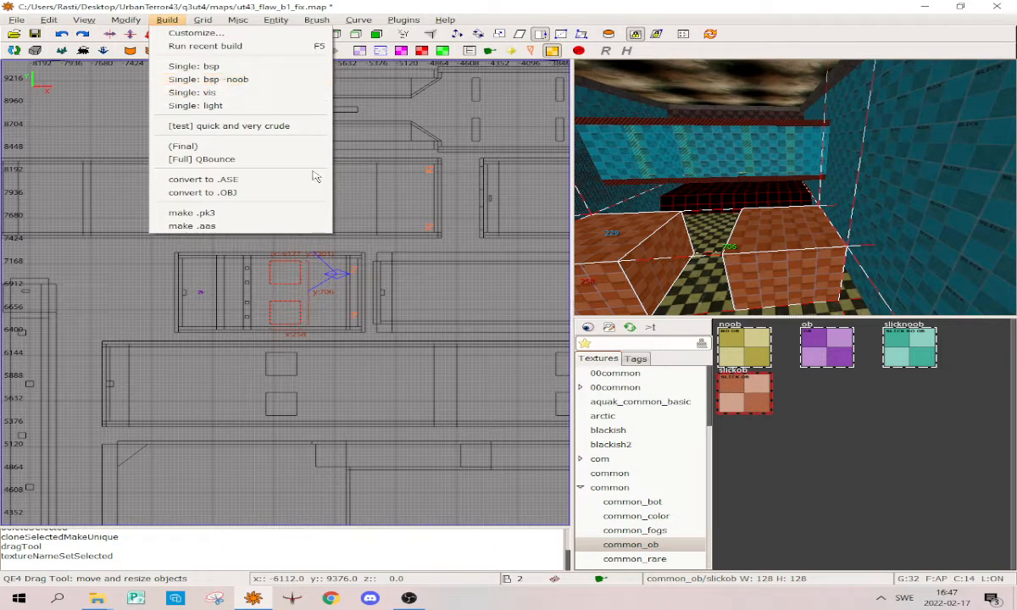
pyautogui.click(395, 376)
pyautogui.press('Escape')
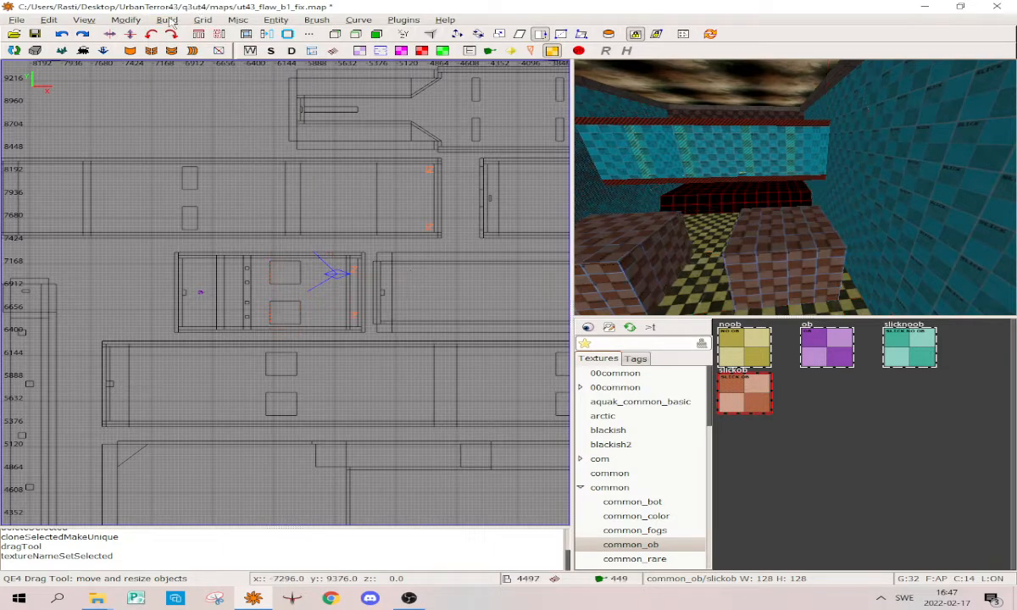
# In the build command customization, duplicate the Single: bsp entry and delete the Single: bsp -noob entry
pyautogui.click(168, 21)
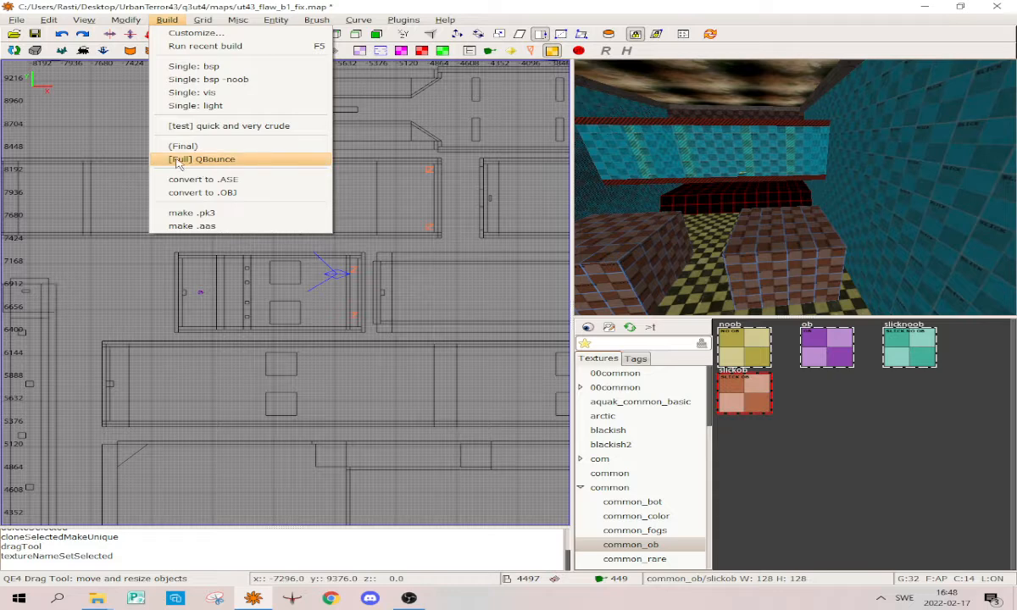
pyautogui.click(213, 35)
pyautogui.click(477, 236)
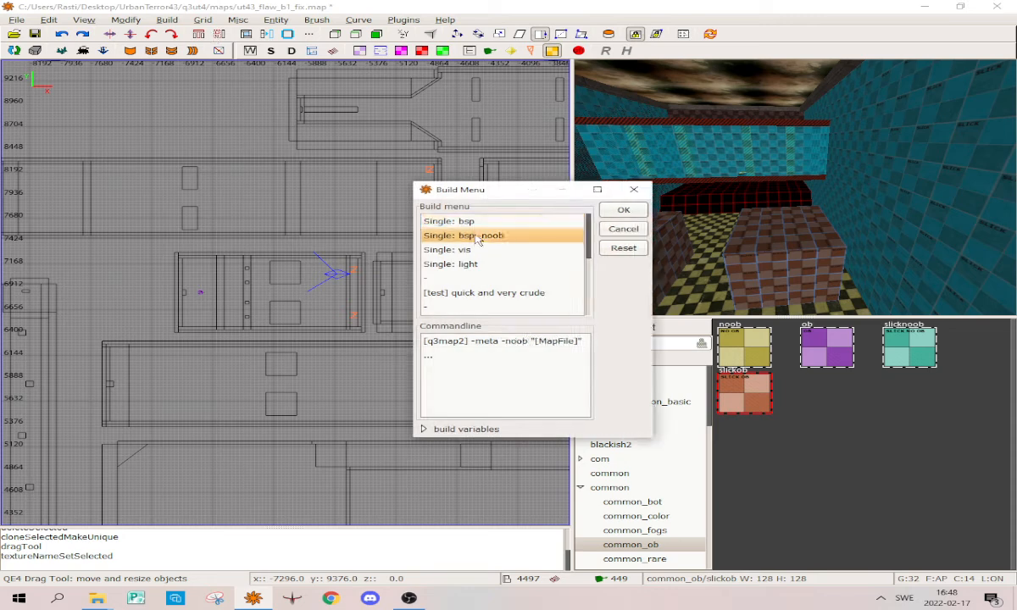
pyautogui.click(475, 225)
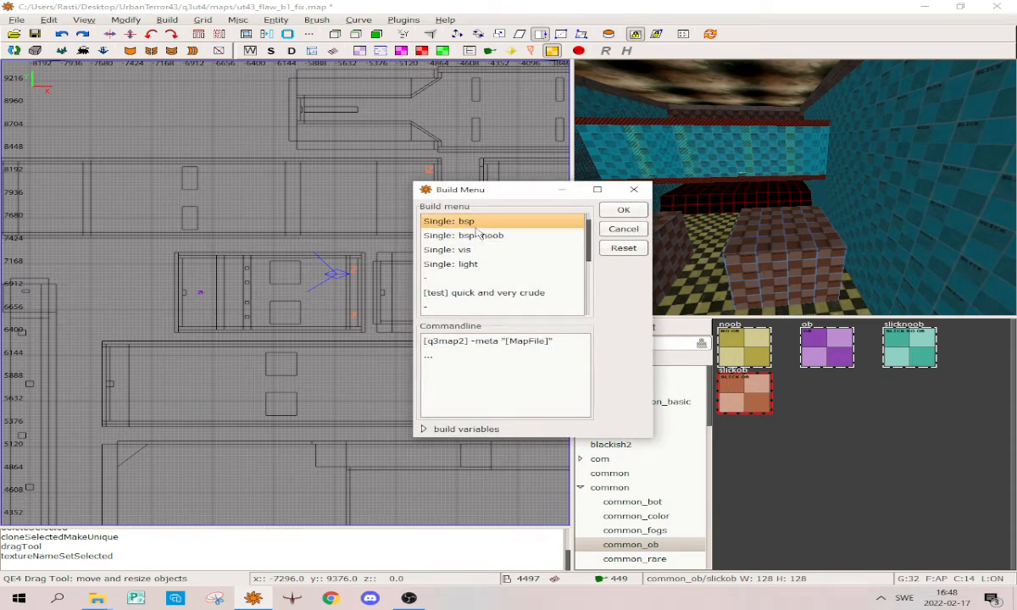
pyautogui.hotkey('ctrl', 'v')
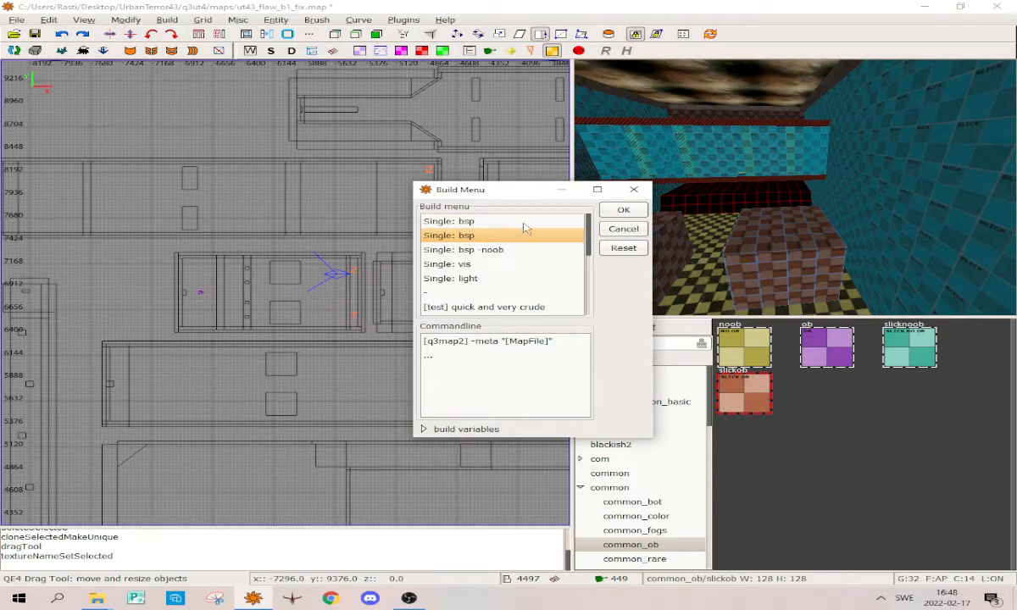
pyautogui.click(477, 250)
pyautogui.press('Delete')
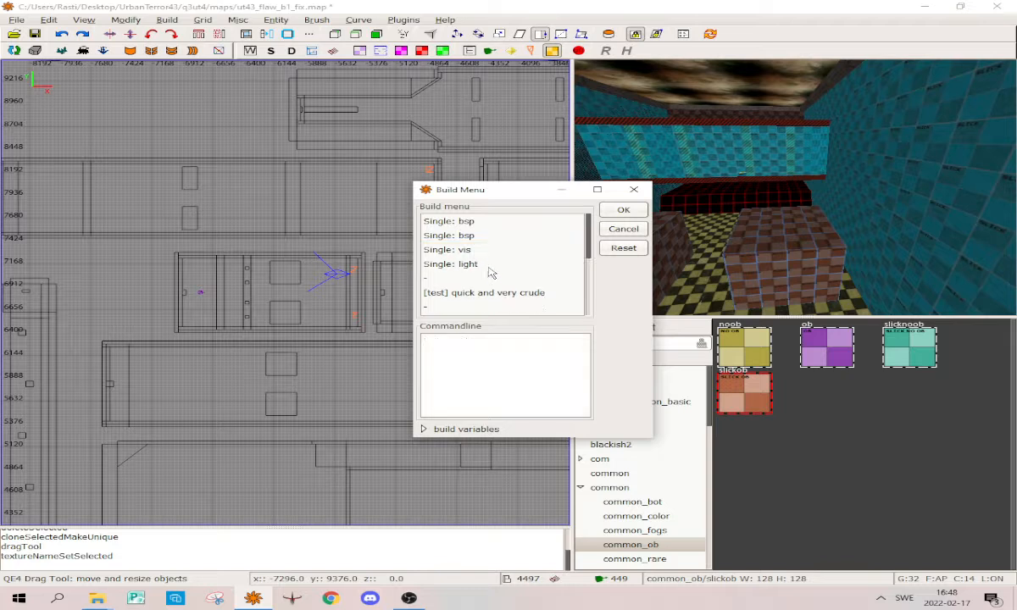
# Examine the command lines of the Single: vis and (Final) build entries, including the -meta, -vis and -light commands
pyautogui.click(469, 251)
pyautogui.scroll(-2, 495, 268)
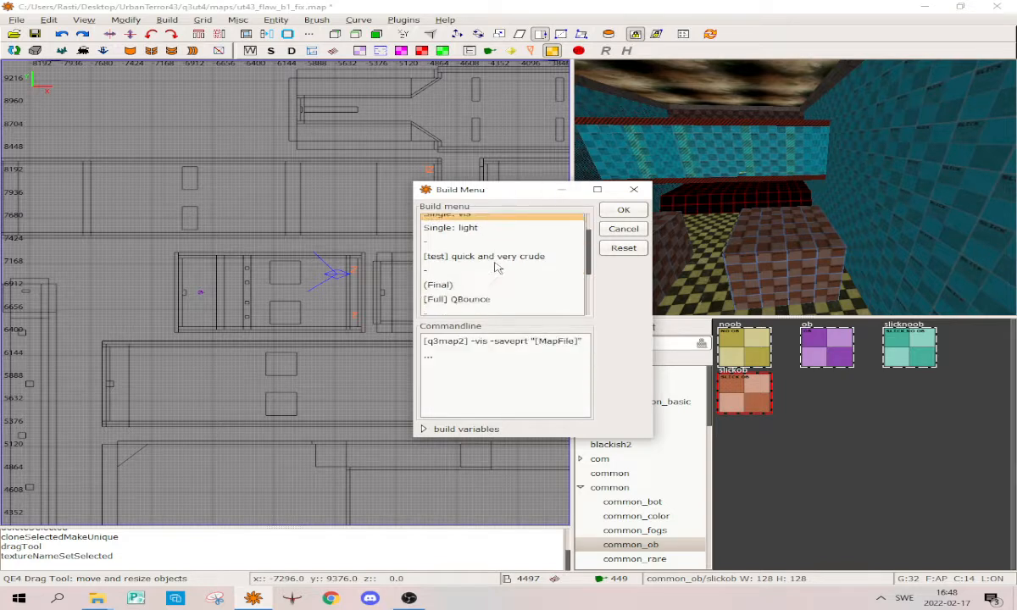
pyautogui.scroll(-3, 447, 247)
pyautogui.click(440, 233)
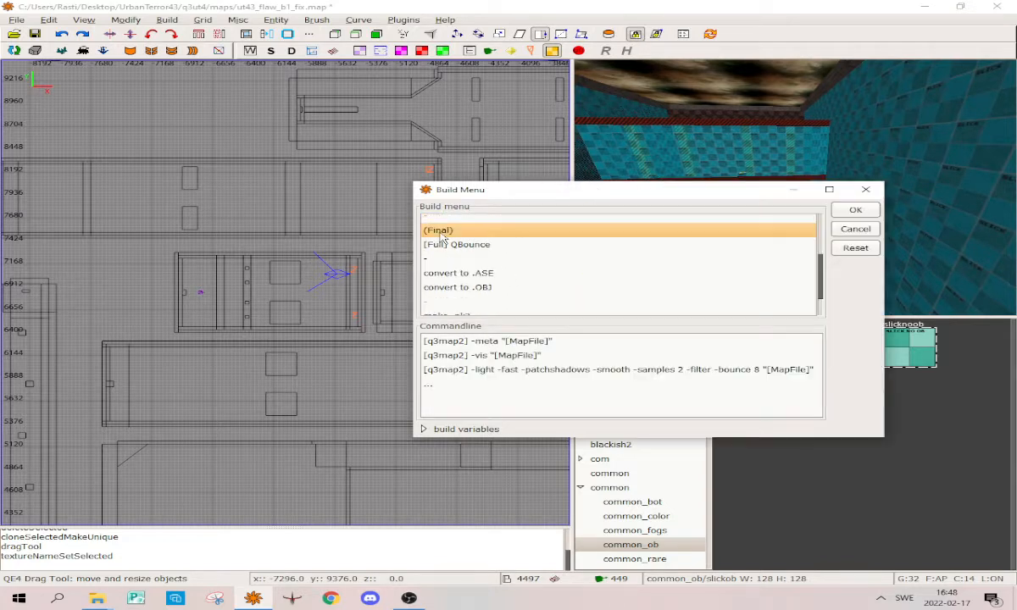
pyautogui.click(472, 357)
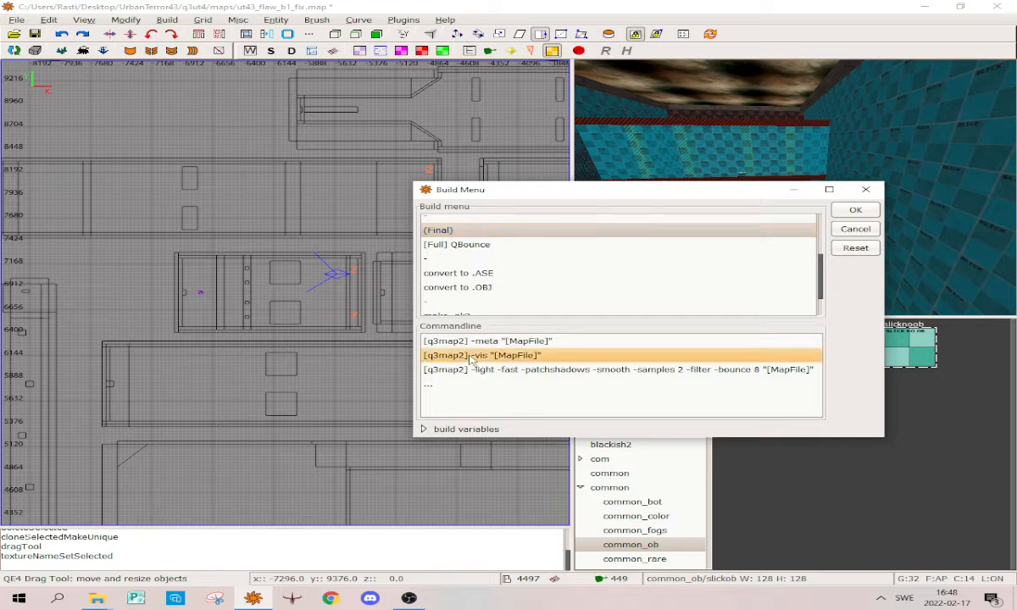
pyautogui.write('[q3map2] -vis "[MapFile]"')
pyautogui.press('Delete')
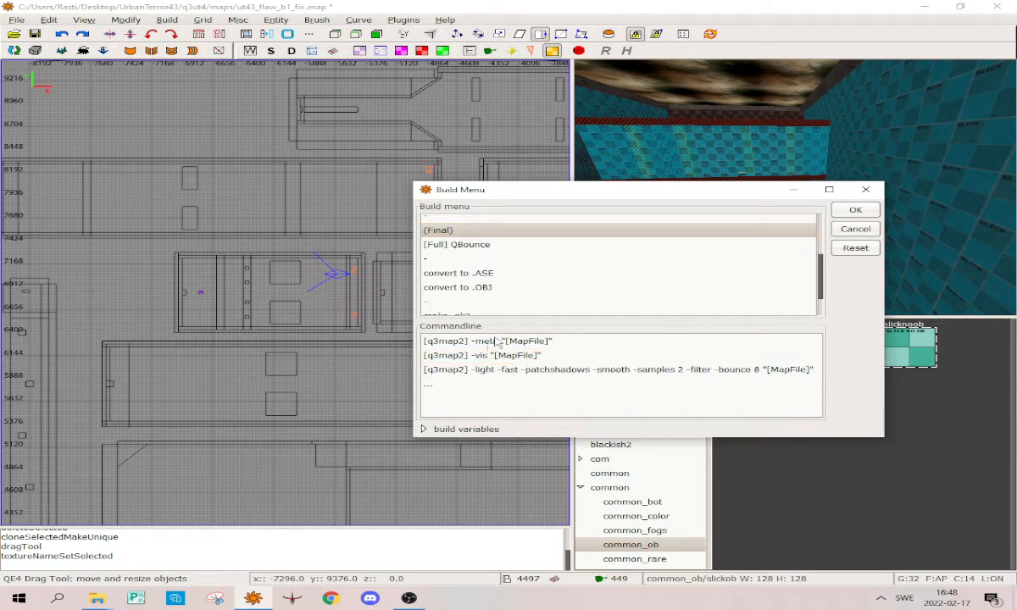
pyautogui.click(467, 341)
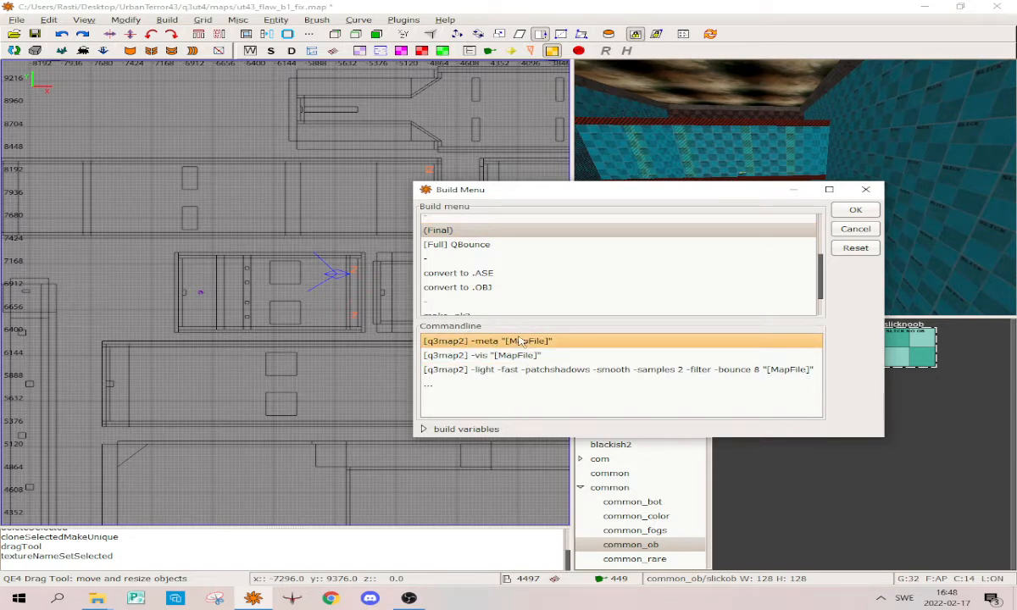
pyautogui.click(472, 356)
pyautogui.click(481, 371)
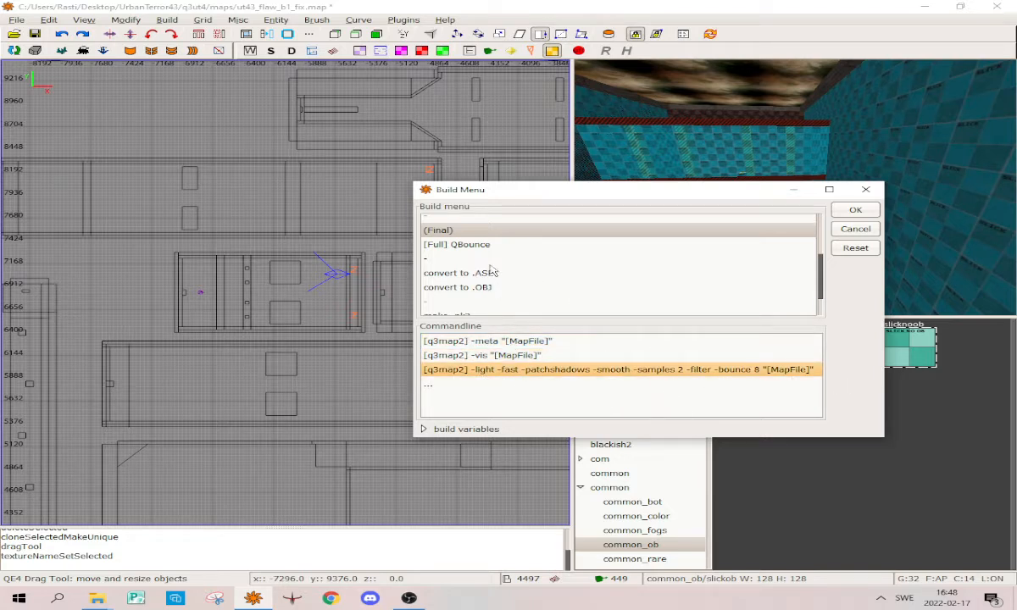
# Compare the two Single: bsp entries, open the second one's name for editing, and accept the build menu customization
pyautogui.scroll(5, 489, 268)
pyautogui.click(462, 222)
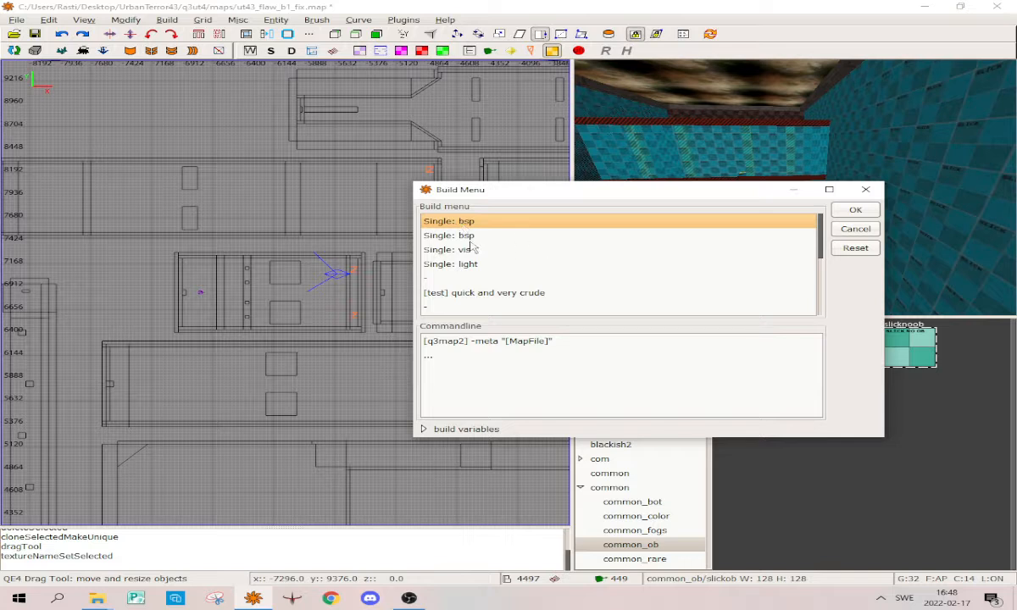
pyautogui.click(471, 239)
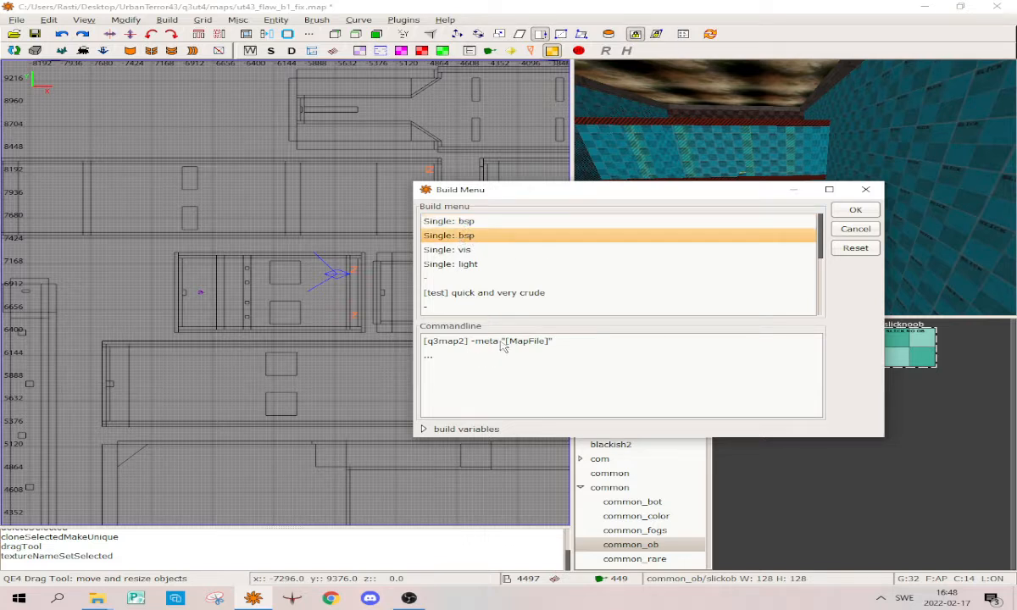
pyautogui.click(492, 236)
pyautogui.click(491, 235)
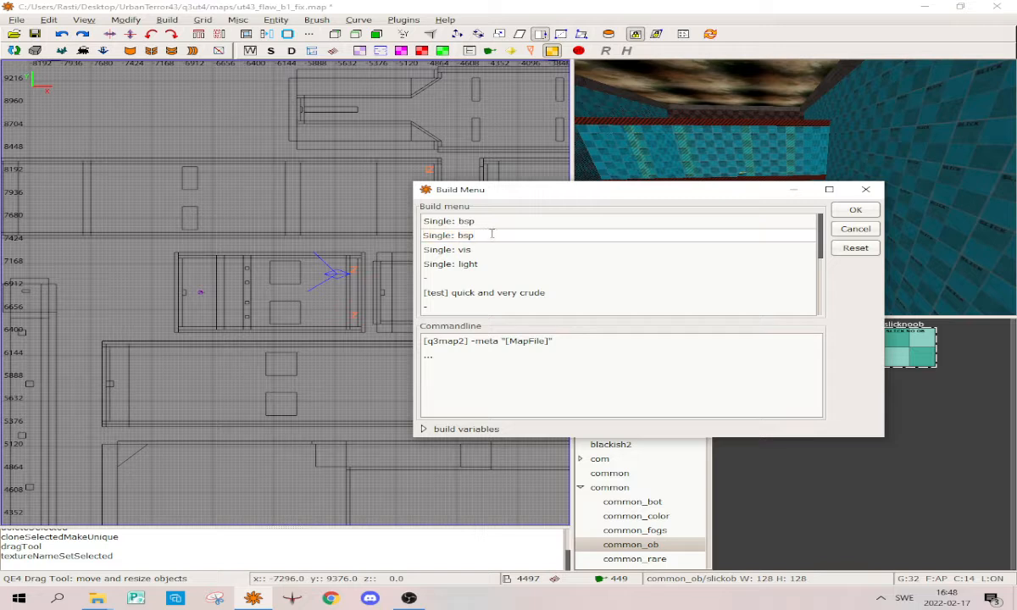
pyautogui.click(492, 225)
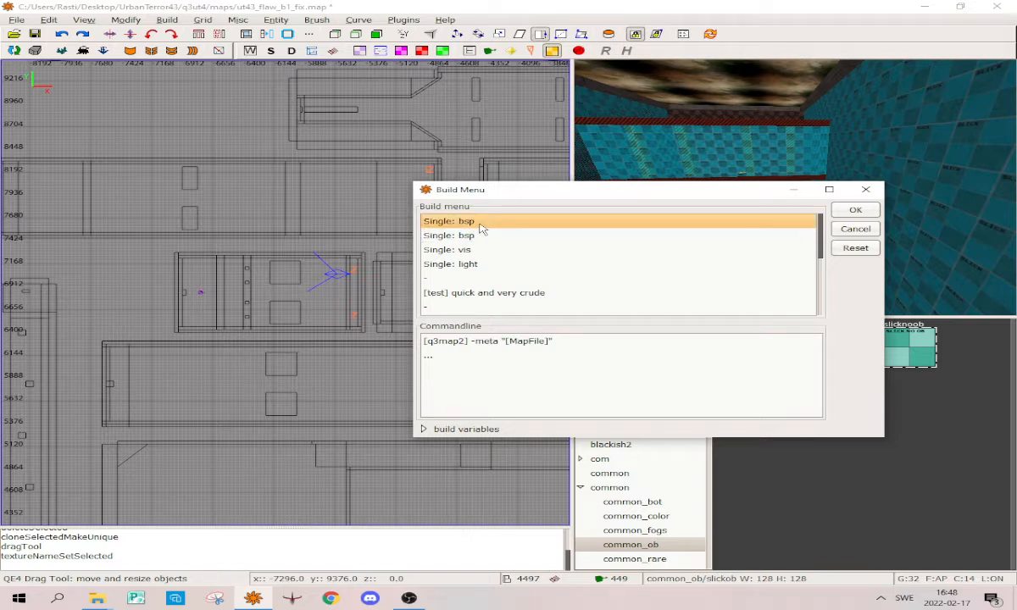
pyautogui.click(480, 223)
pyautogui.click(475, 238)
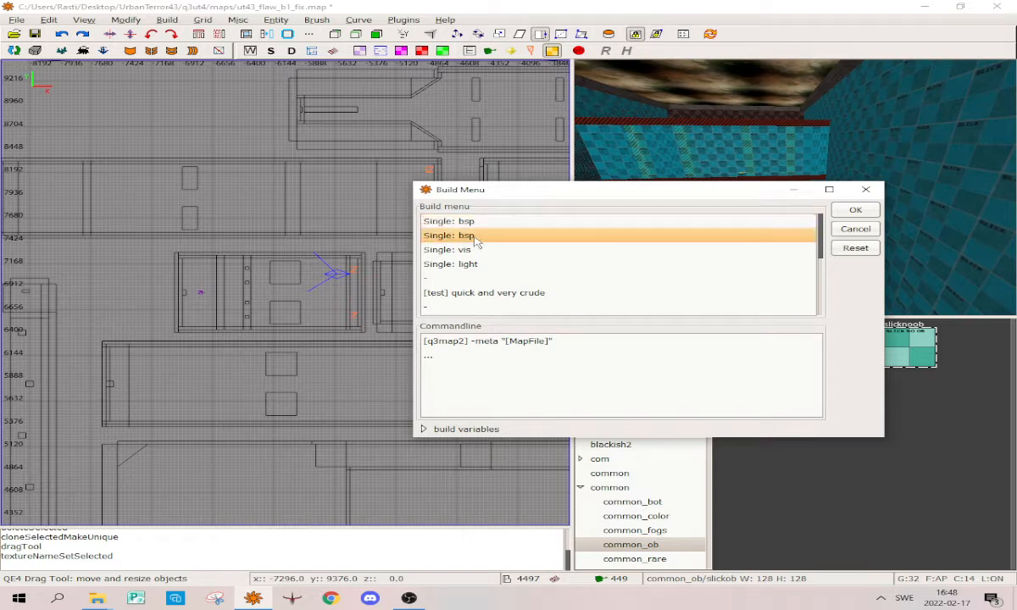
pyautogui.click(478, 237)
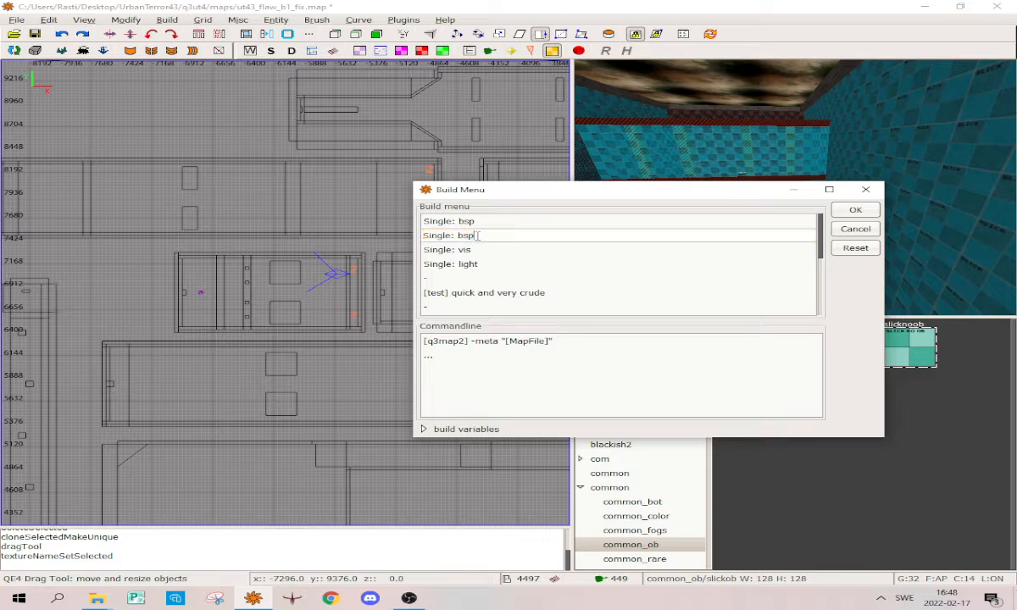
pyautogui.click(855, 211)
# Reopen the build menu customization and rename the second Single: bsp entry to Single: bsp -noob
pyautogui.click(168, 21)
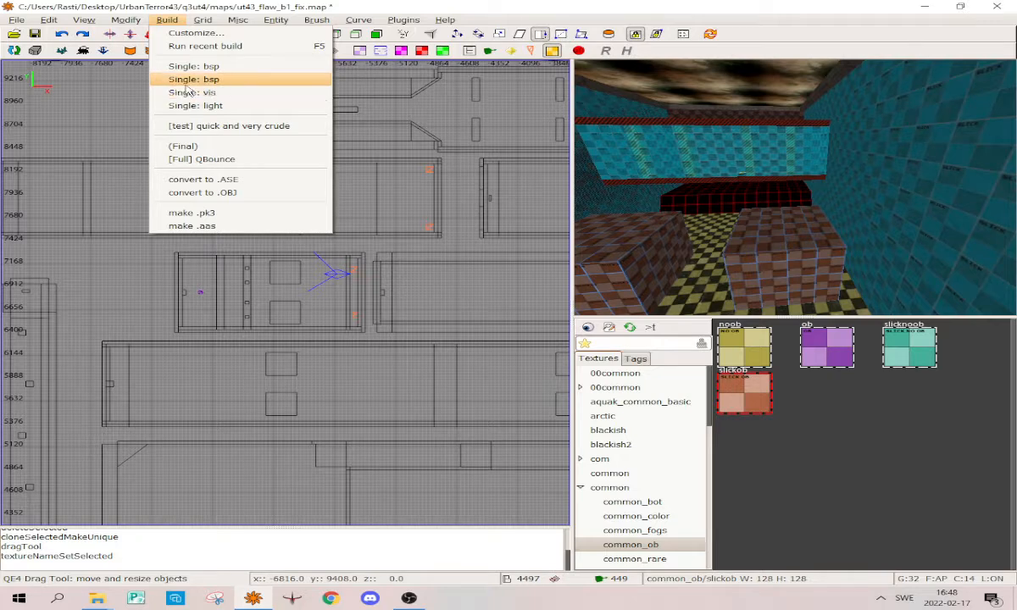
pyautogui.click(195, 32)
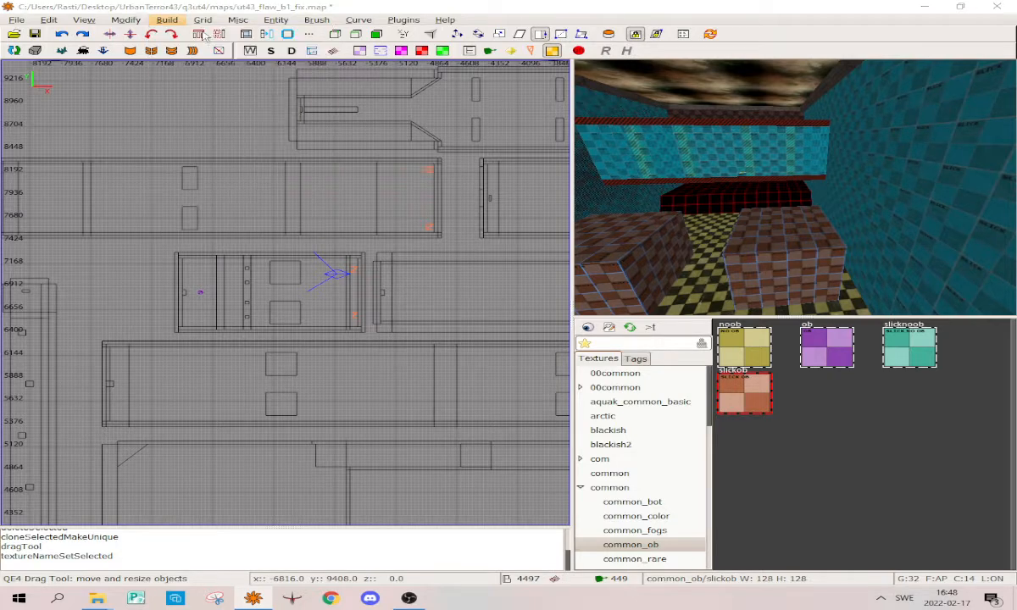
pyautogui.click(484, 236)
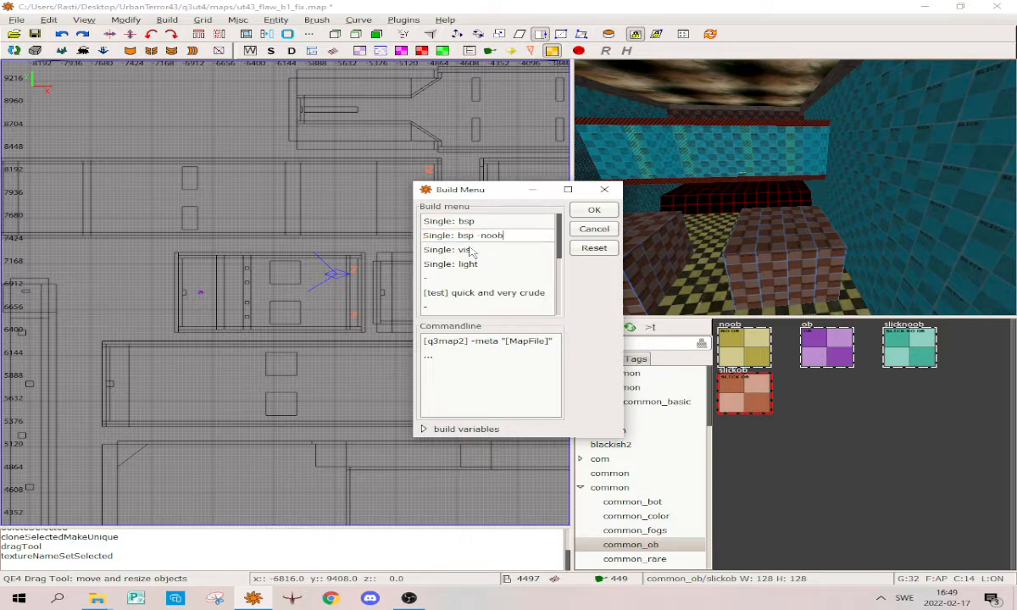
pyautogui.press('Return')
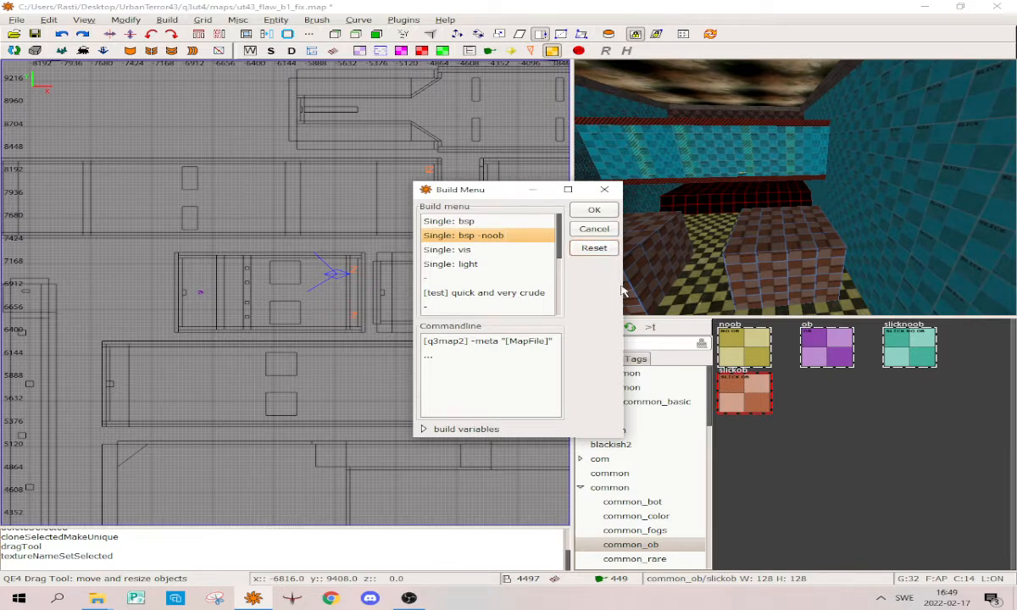
# Add the -noob parameter after -meta in the command line of the Single: bsp -noob entry
pyautogui.moveTo(624, 287); pyautogui.dragTo(706, 288)
pyautogui.click(453, 250)
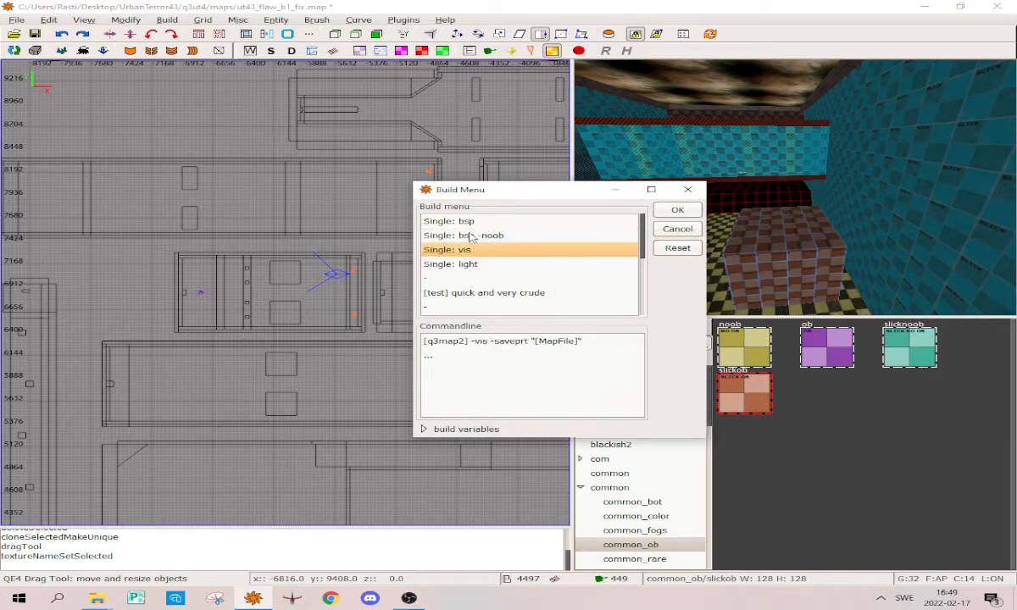
pyautogui.click(453, 235)
pyautogui.click(492, 342)
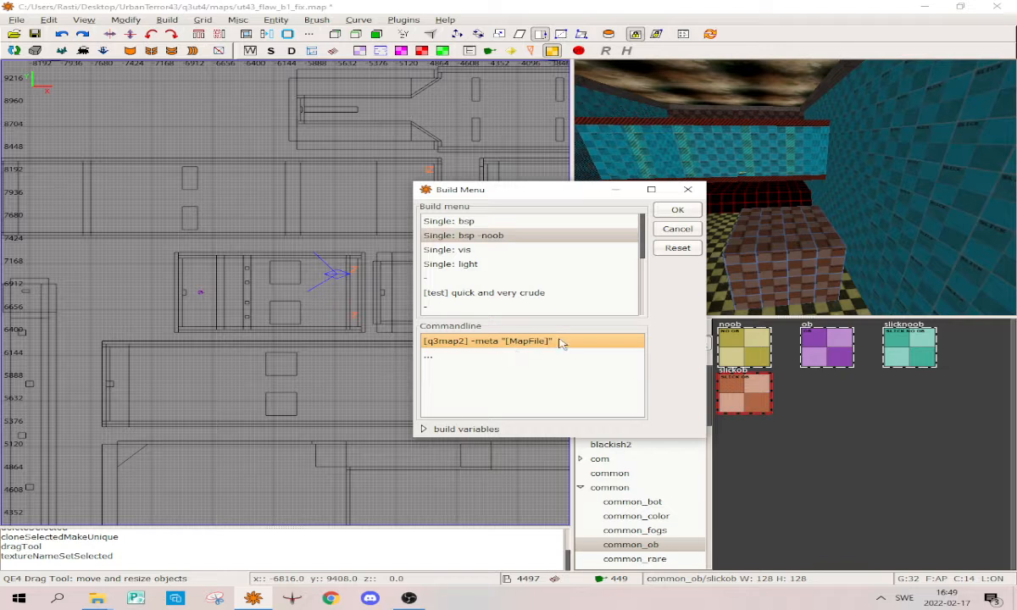
pyautogui.click(497, 343)
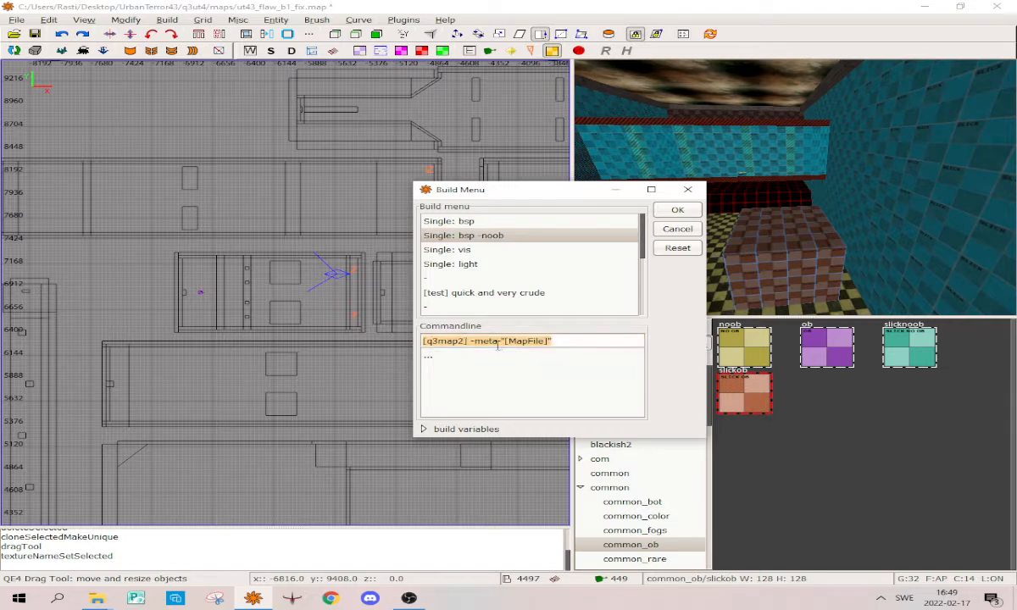
pyautogui.click(500, 341)
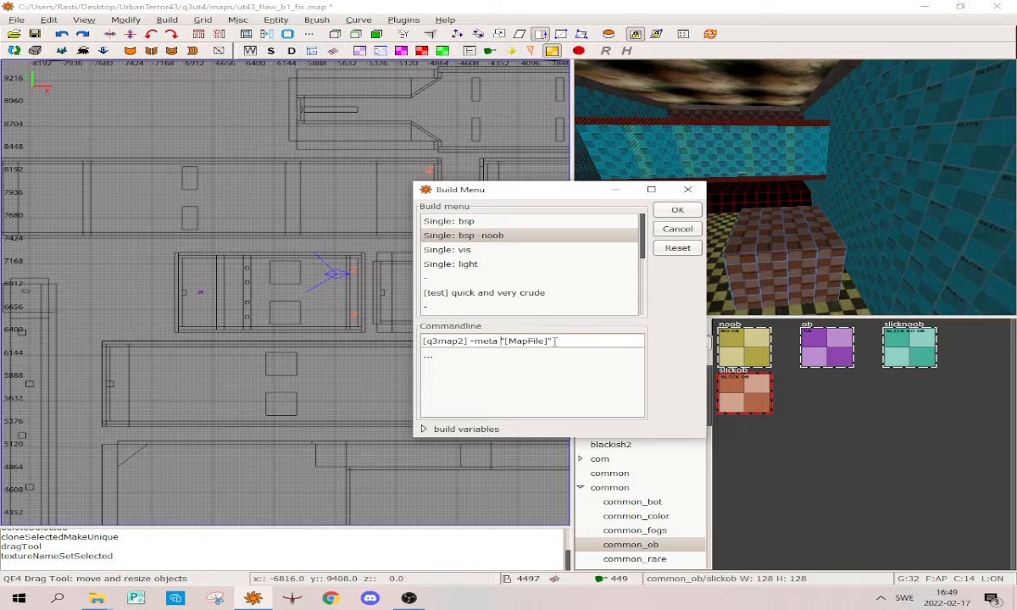
pyautogui.write('-noob')
pyautogui.press('Return')
# Try inserting the text asdgsdg after -noob in the Single: bsp -noob command line, leaving the edit unconfirmed
pyautogui.click(533, 341)
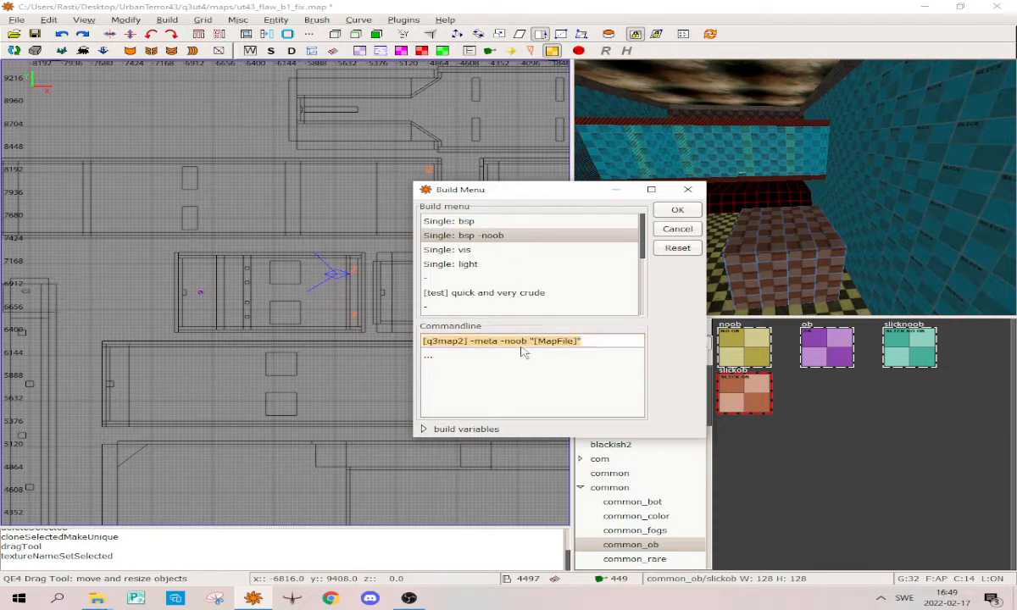
pyautogui.write('asdgsdg')
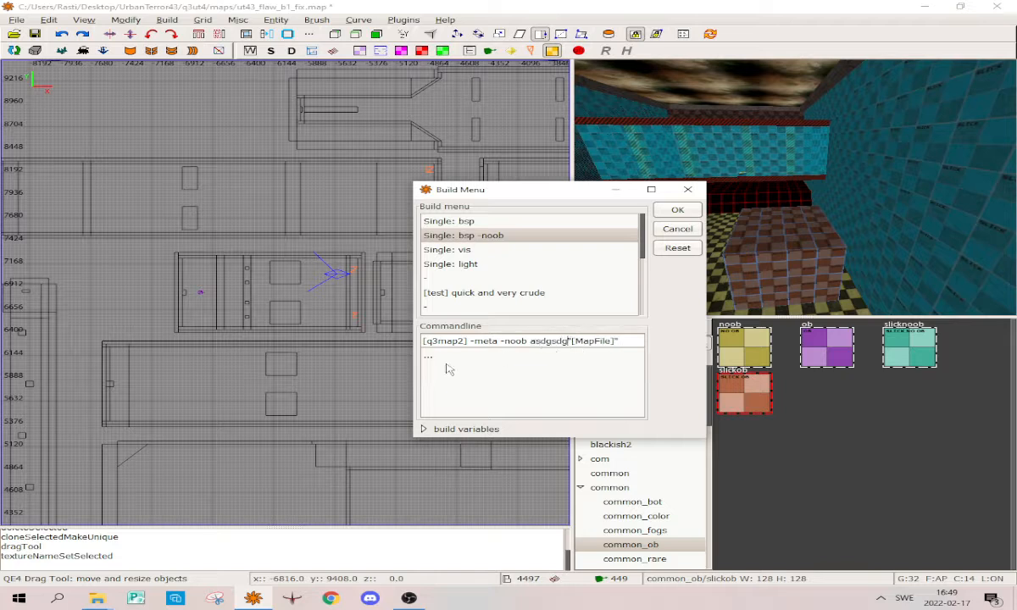
pyautogui.click(484, 252)
pyautogui.click(484, 241)
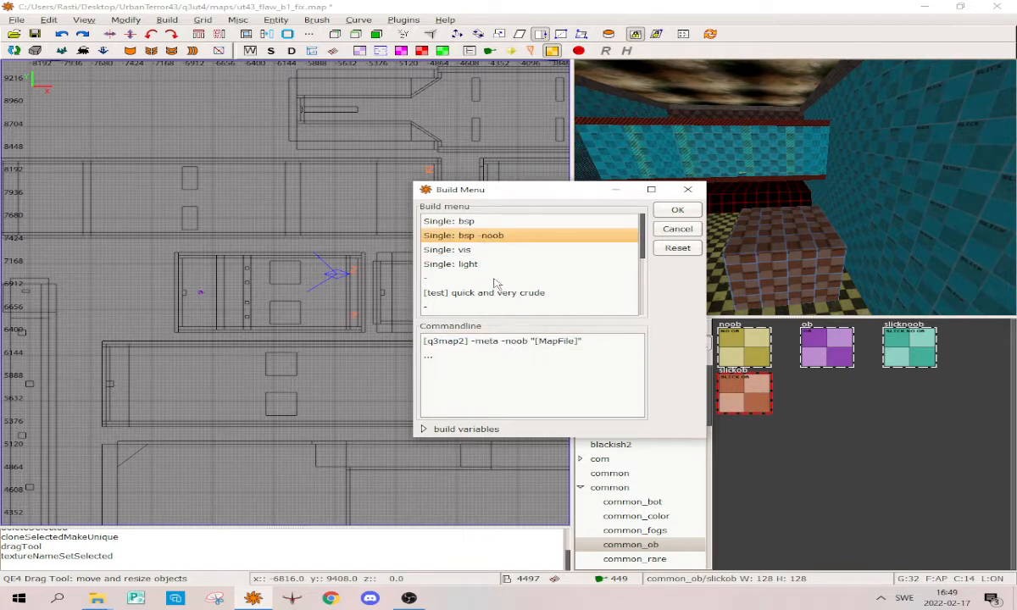
# Open the first command line of the [Full] QBounce entry and set the parameter after -meta to -noob
pyautogui.scroll(-2, 496, 283)
pyautogui.scroll(2, 500, 280)
pyautogui.scroll(-2, 498, 267)
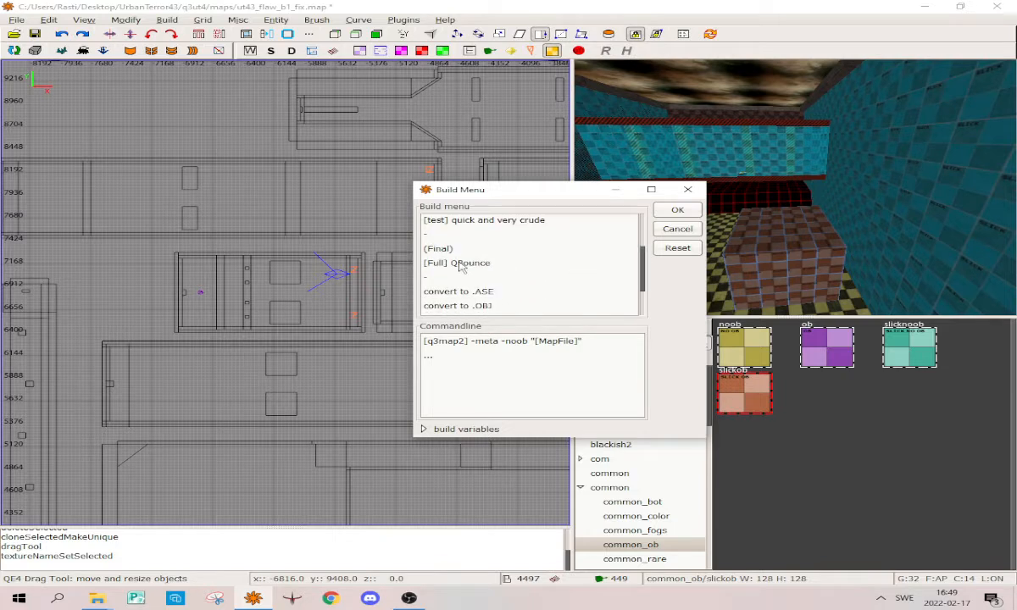
pyautogui.click(461, 264)
pyautogui.click(528, 341)
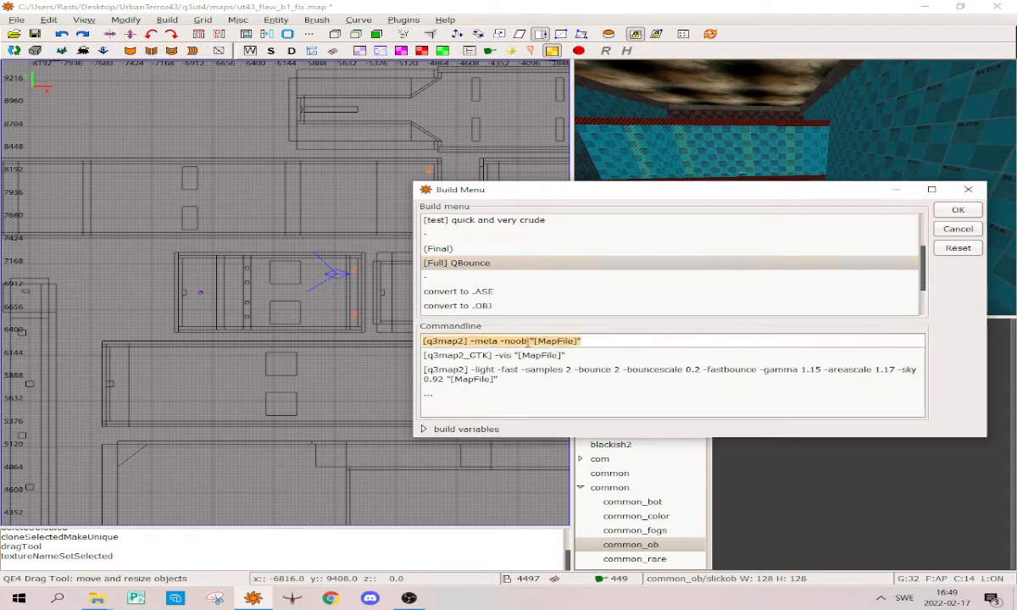
pyautogui.moveTo(529, 343); pyautogui.dragTo(499, 340)
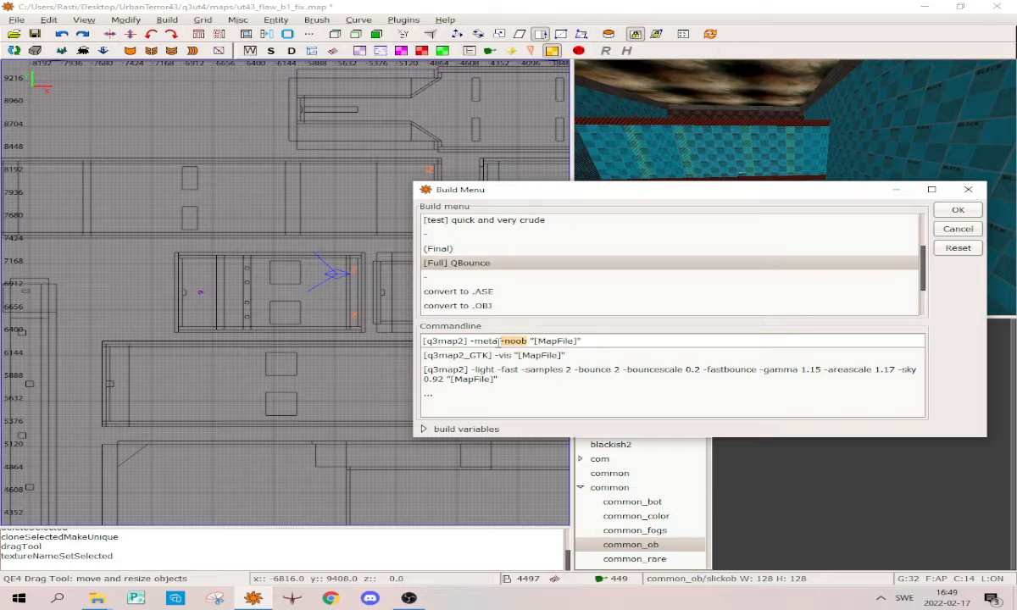
pyautogui.write('-noob')
pyautogui.press('Return')
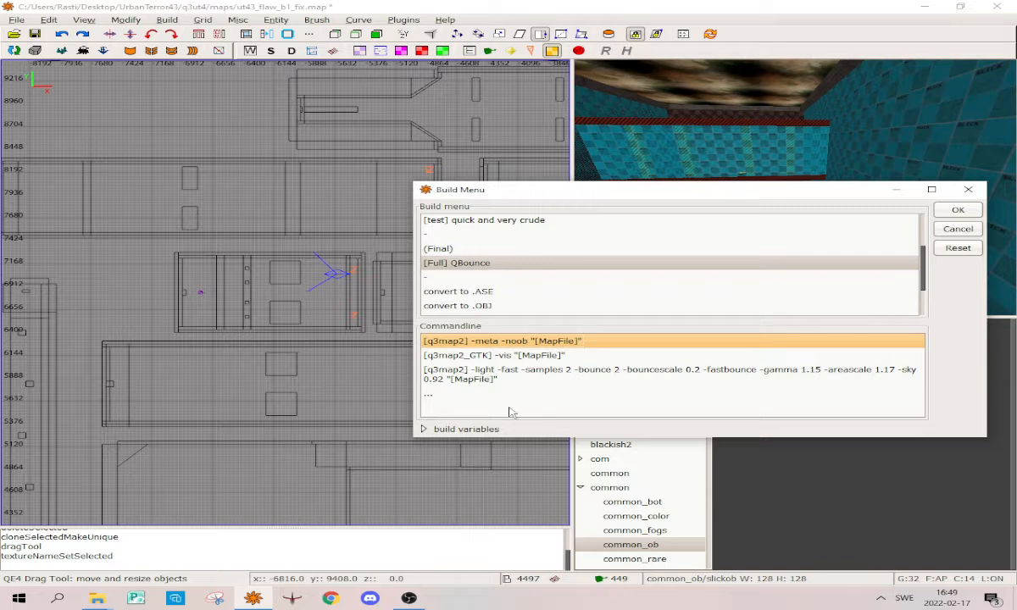
# Examine the -gamma, -areascale and -sky parameters in the [Full] QBounce light command, along with its -vis command line
pyautogui.click(477, 375)
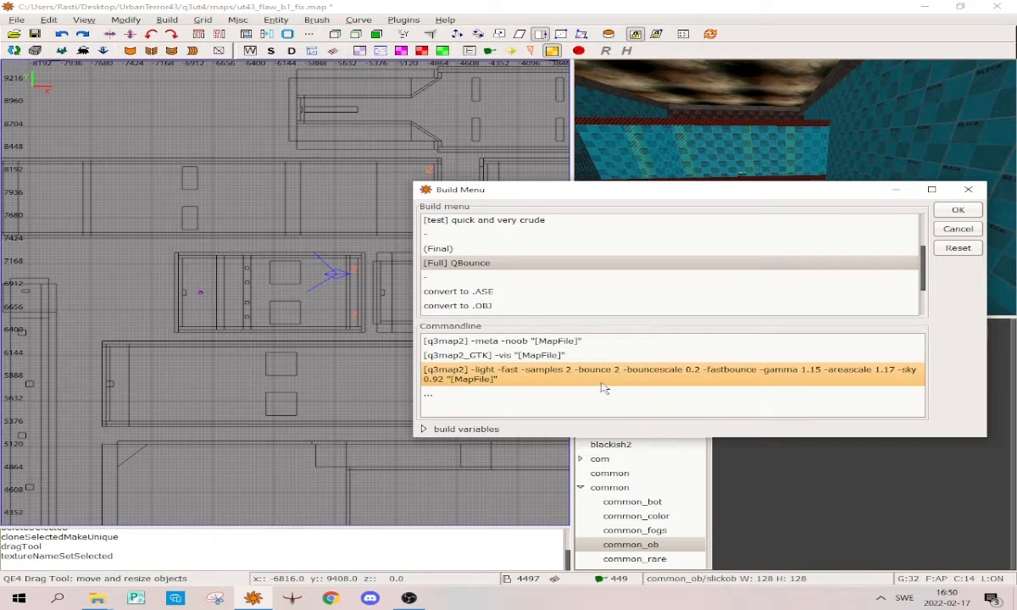
pyautogui.click(802, 373)
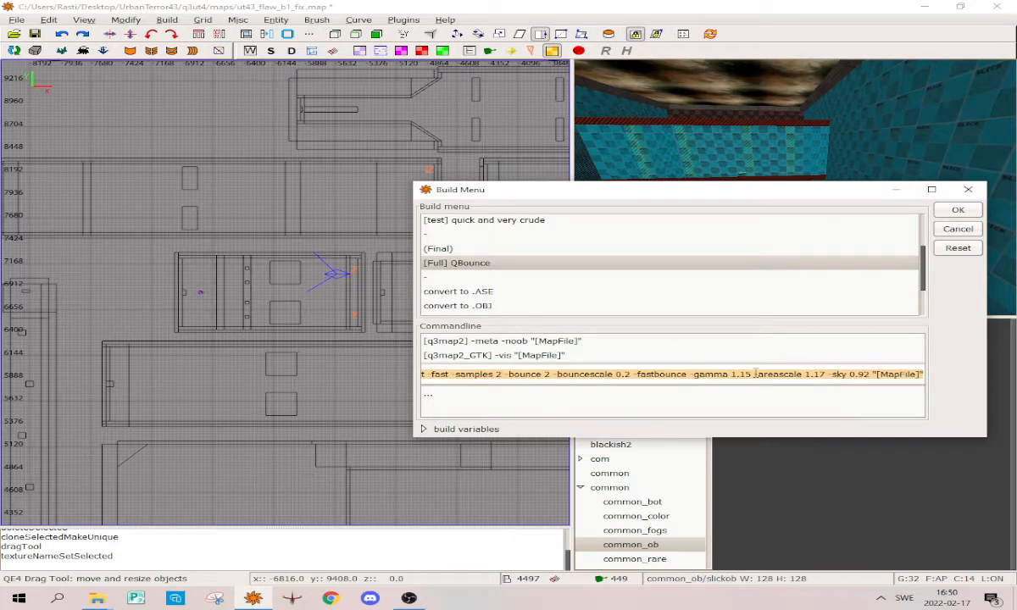
pyautogui.moveTo(691, 375); pyautogui.dragTo(750, 376)
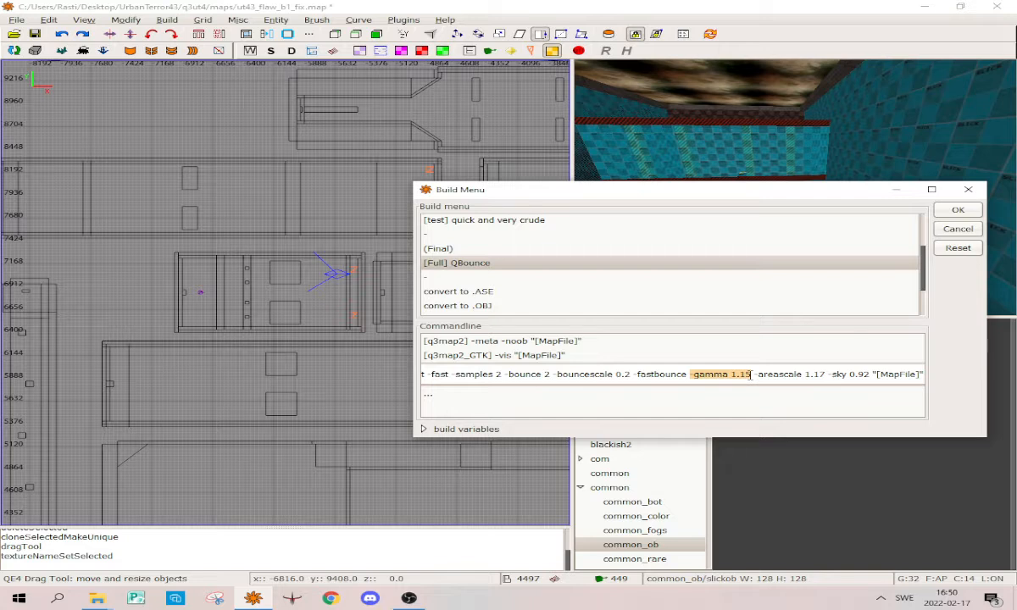
pyautogui.click(751, 375)
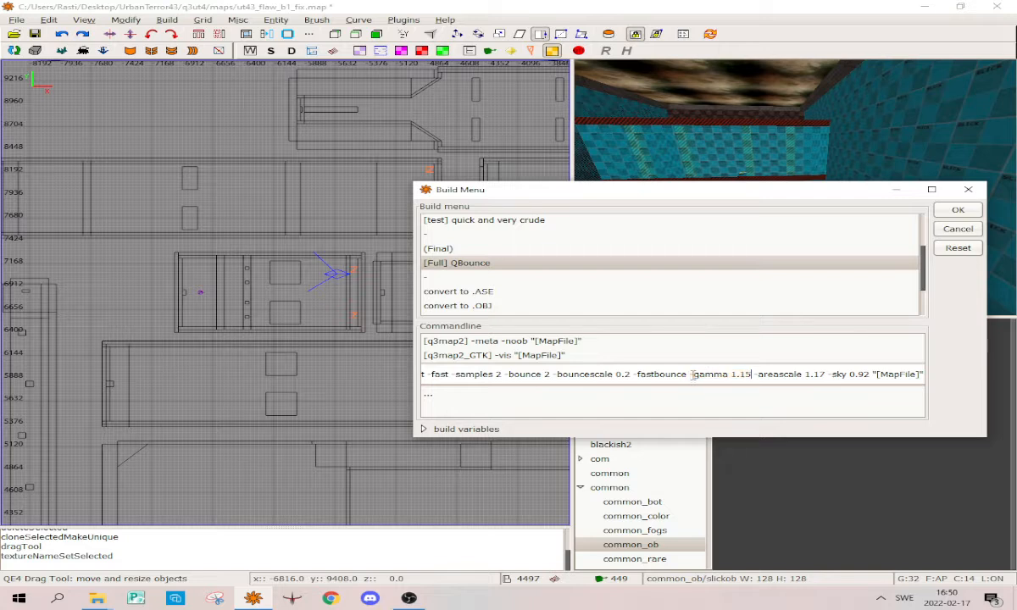
pyautogui.moveTo(690, 375); pyautogui.dragTo(755, 375)
pyautogui.click(751, 375)
pyautogui.click(754, 374)
pyautogui.moveTo(767, 377); pyautogui.dragTo(815, 378)
pyautogui.click(801, 375)
pyautogui.click(863, 376)
pyautogui.click(534, 356)
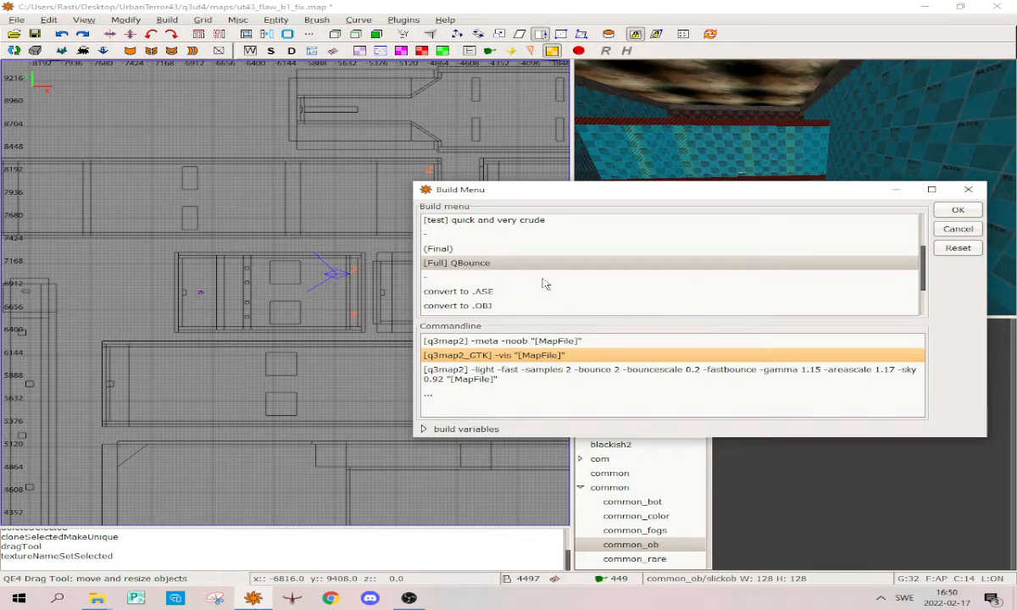
# Review the command lines of the Single: bsp -noob, Single: vis and Single: light entries
pyautogui.scroll(3, 490, 262)
pyautogui.click(479, 237)
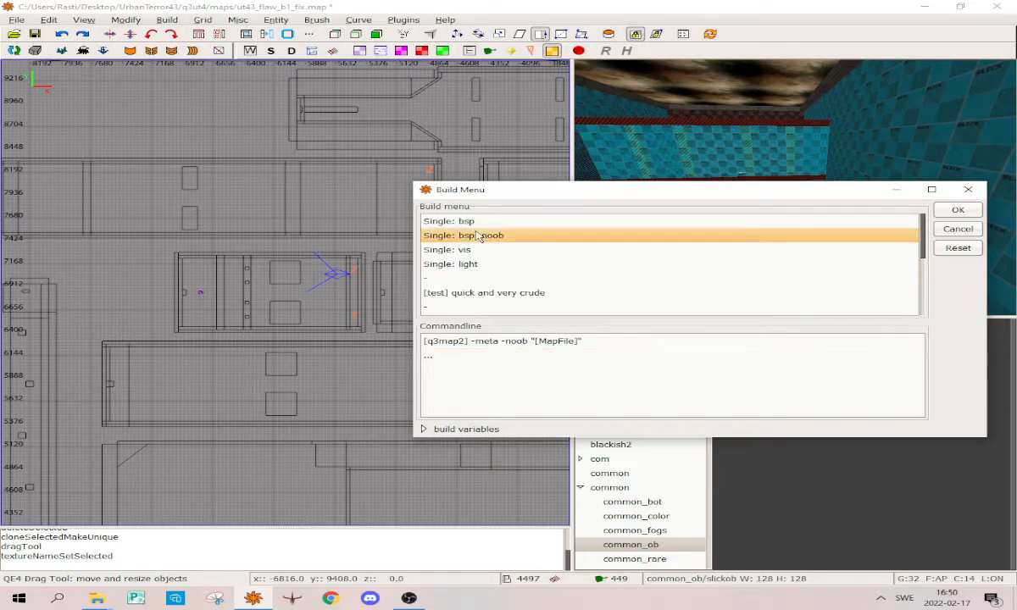
pyautogui.click(510, 342)
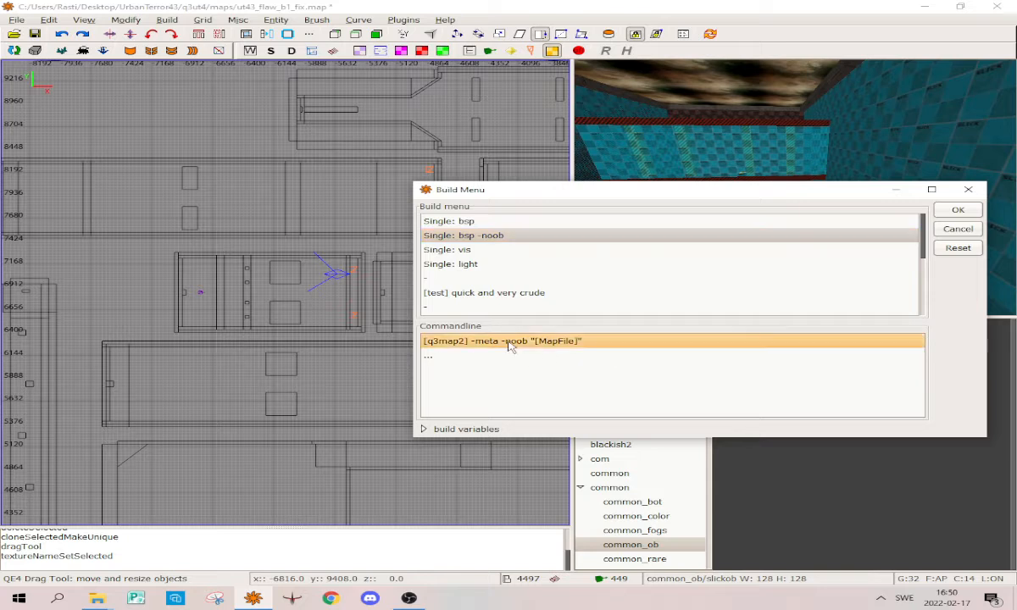
pyautogui.click(464, 251)
pyautogui.click(468, 265)
pyautogui.scroll(-2, 460, 273)
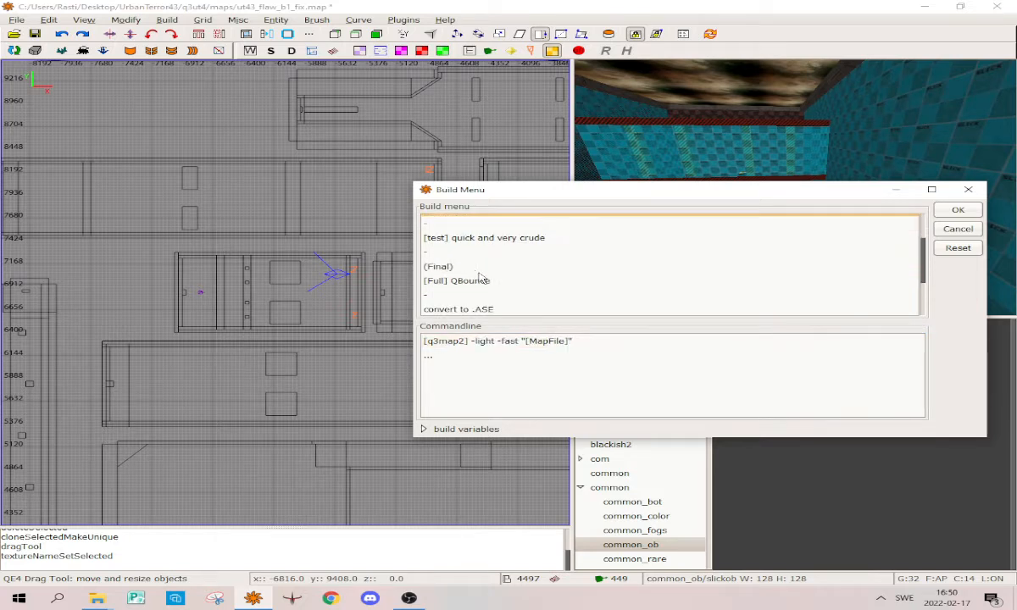
# Check the command lines of the [Full] QBounce entry and accept the Build Menu settings
pyautogui.click(455, 283)
pyautogui.click(512, 344)
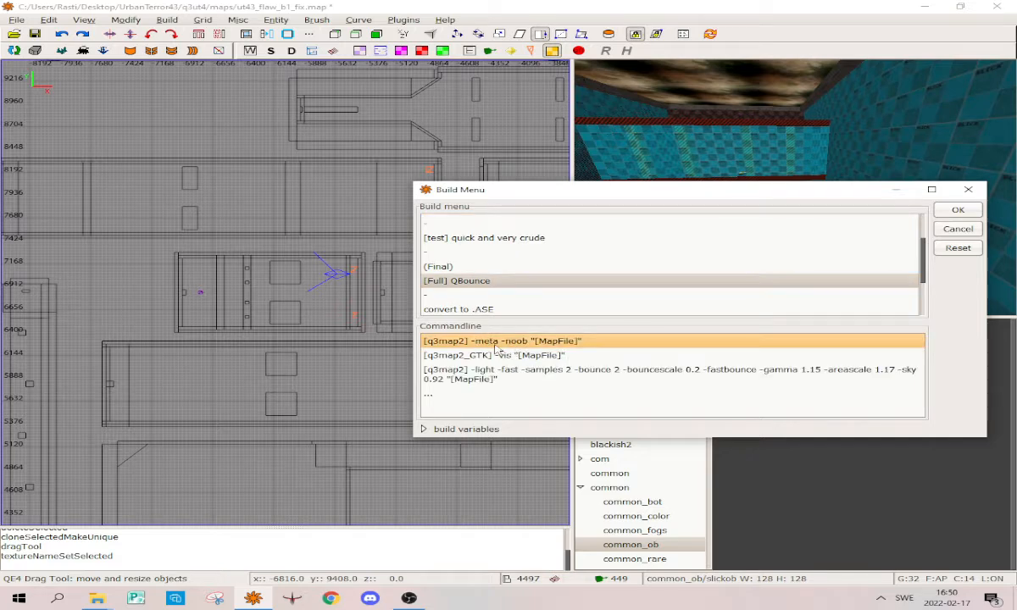
pyautogui.click(958, 211)
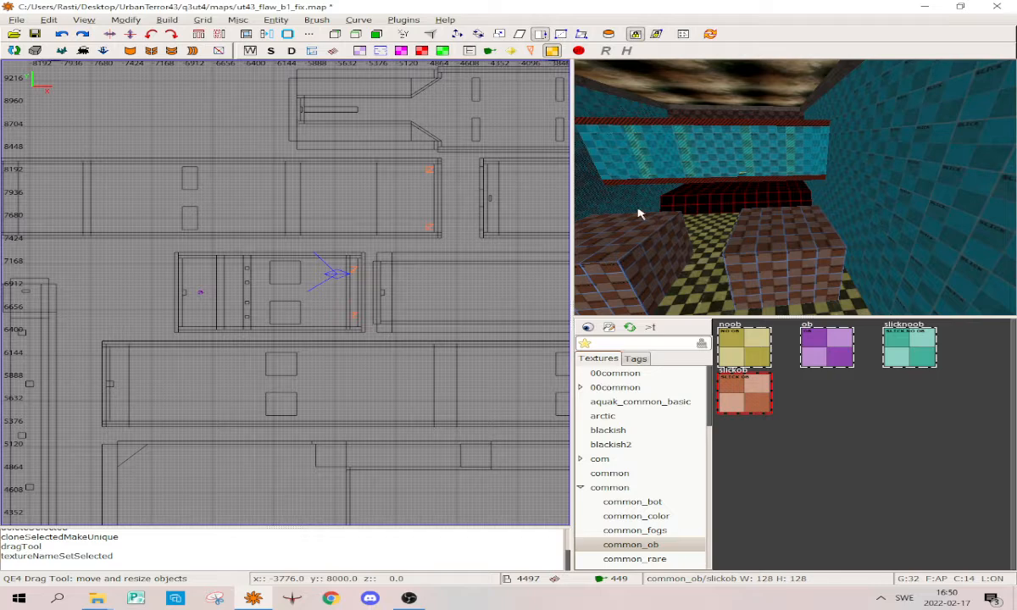
# Examine the layout of the jump corridors across the whole map in the top view
pyautogui.scroll(-5, 298, 289)
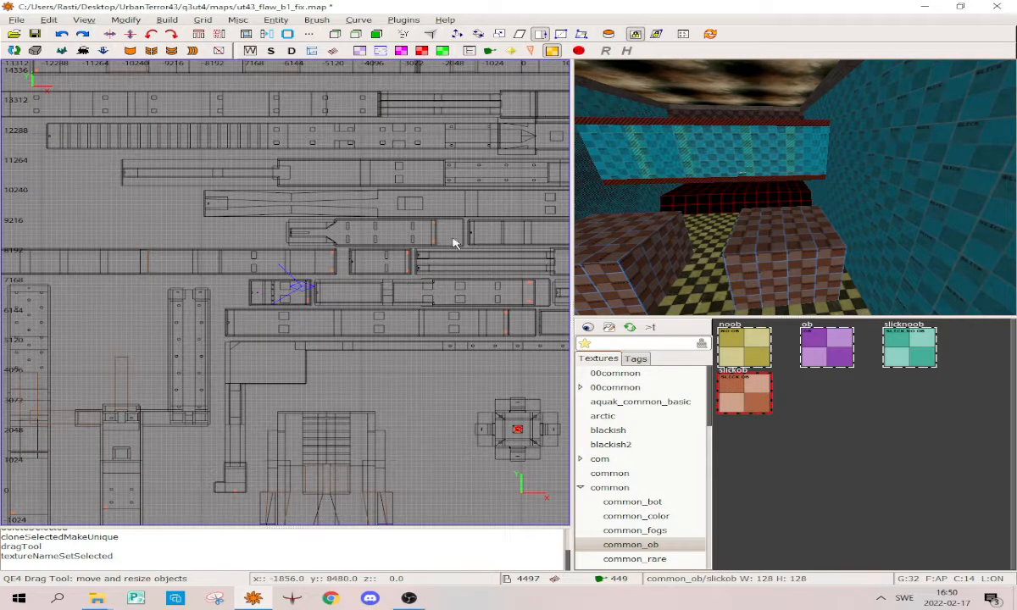
pyautogui.scroll(-1, 334, 316)
pyautogui.scroll(-1, 318, 291)
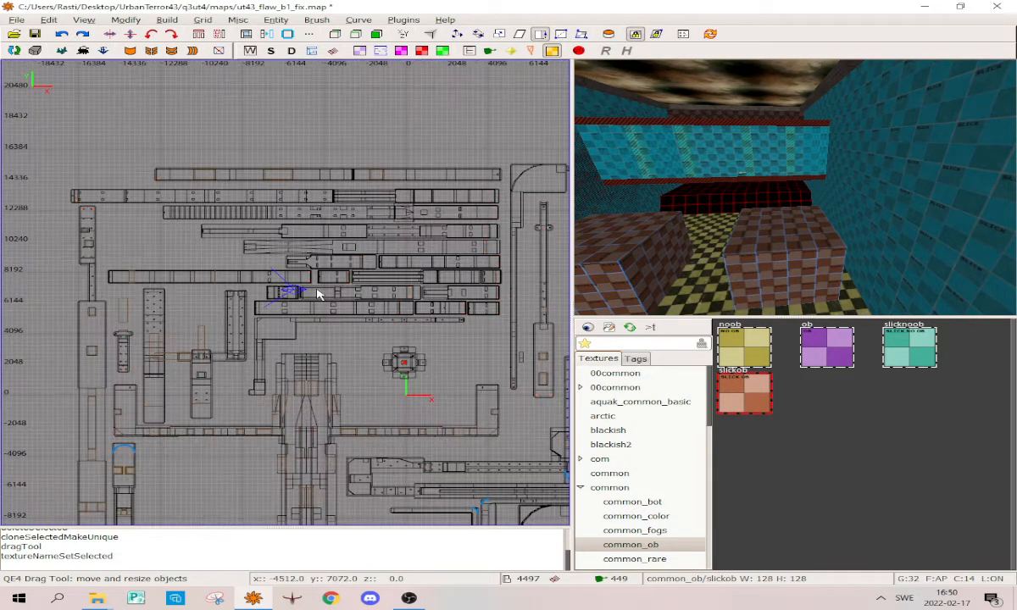
pyautogui.scroll(1, 319, 312)
pyautogui.scroll(5, 319, 312)
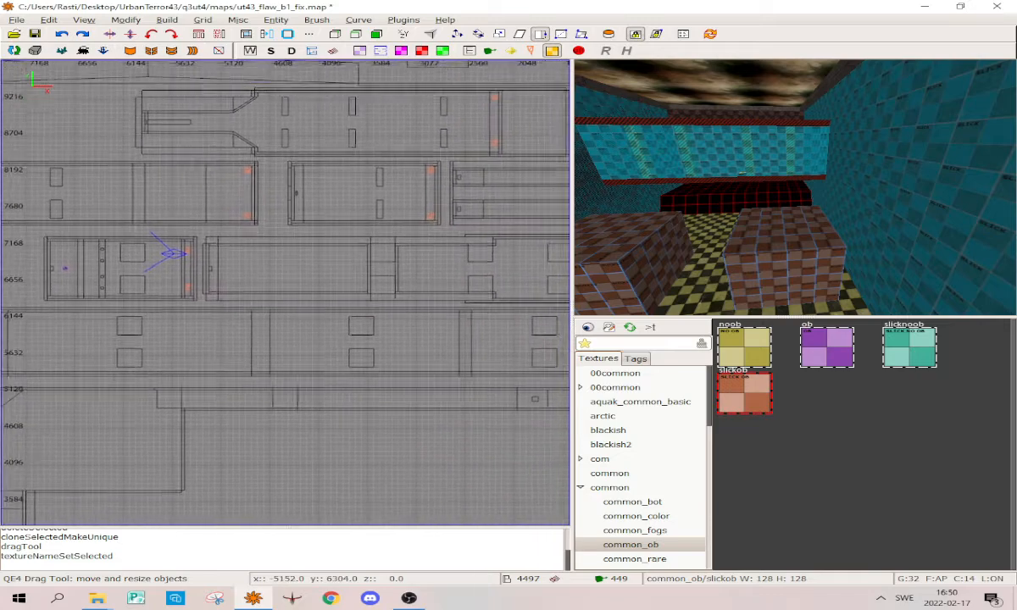
pyautogui.scroll(-3, 313, 305)
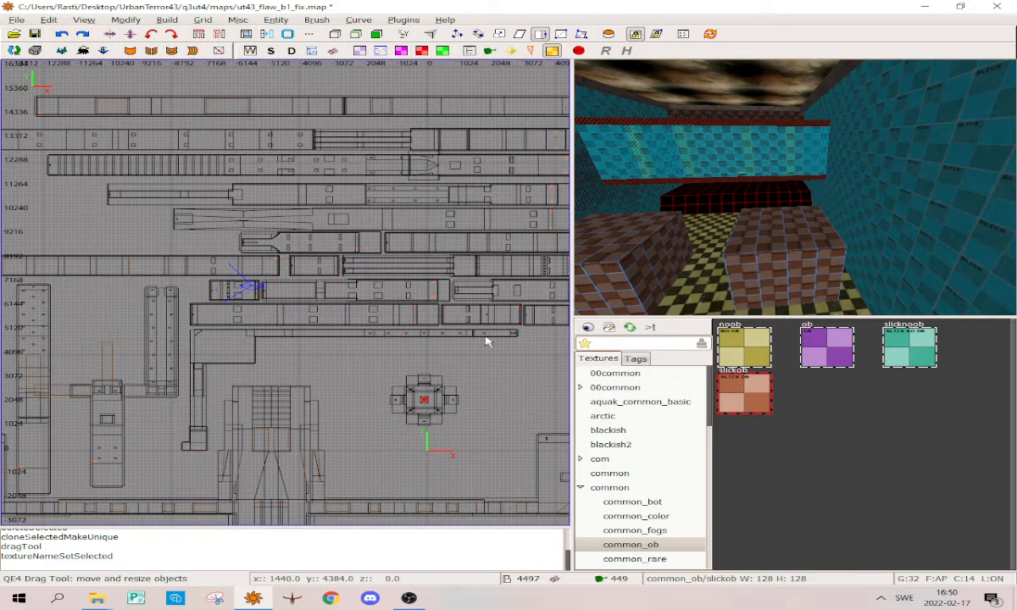
pyautogui.scroll(-2, 305, 297)
pyautogui.scroll(-1, 331, 296)
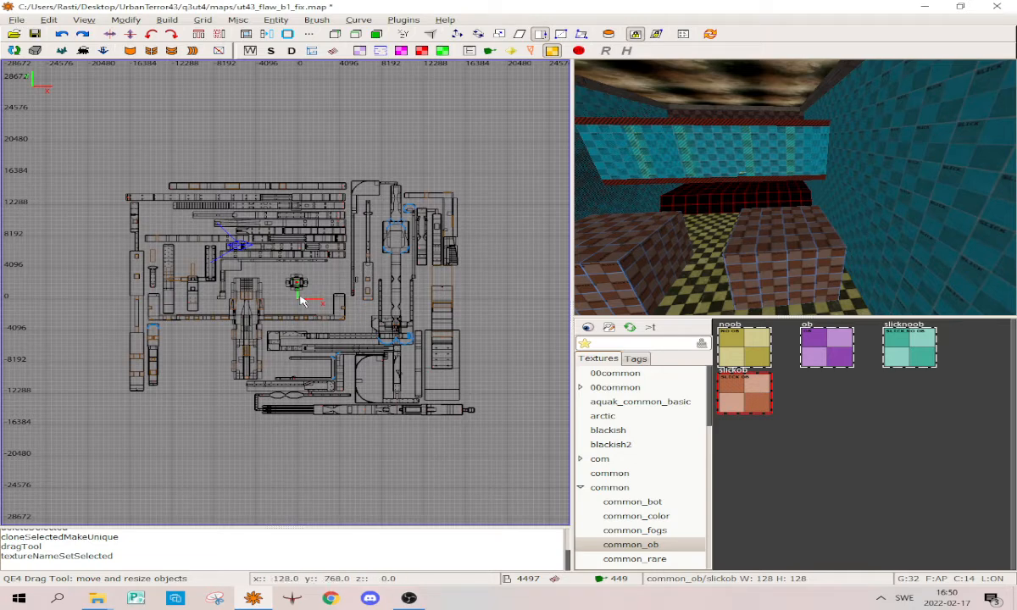
# Select the first pair of purple-grid blocks on the floor of the wide corridor below the current jump room
pyautogui.moveTo(302, 297); pyautogui.dragTo(308, 280, button='right')
pyautogui.rightClick(783, 227)
pyautogui.press('w')
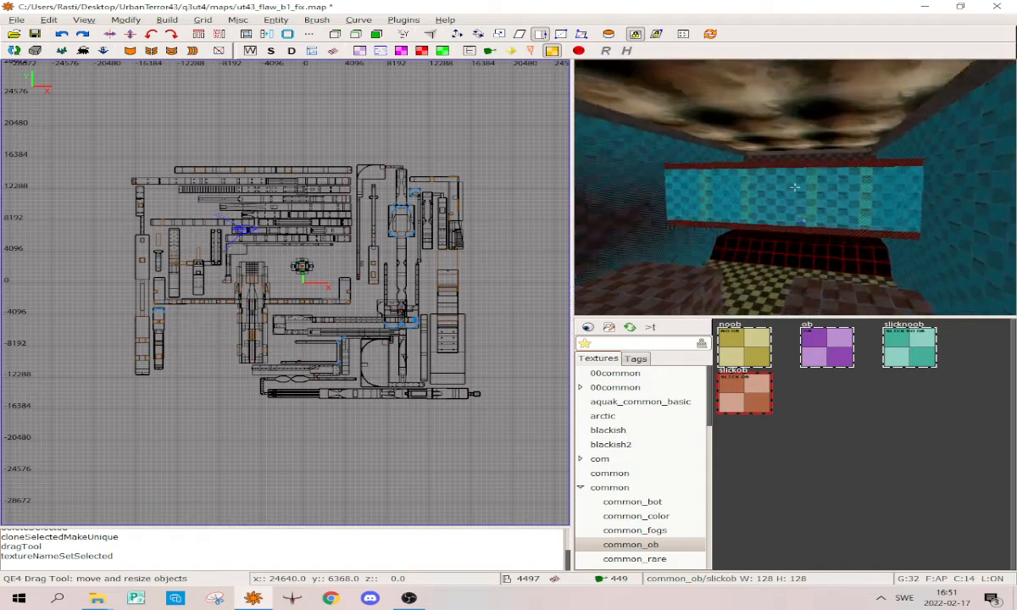
pyautogui.press('w')
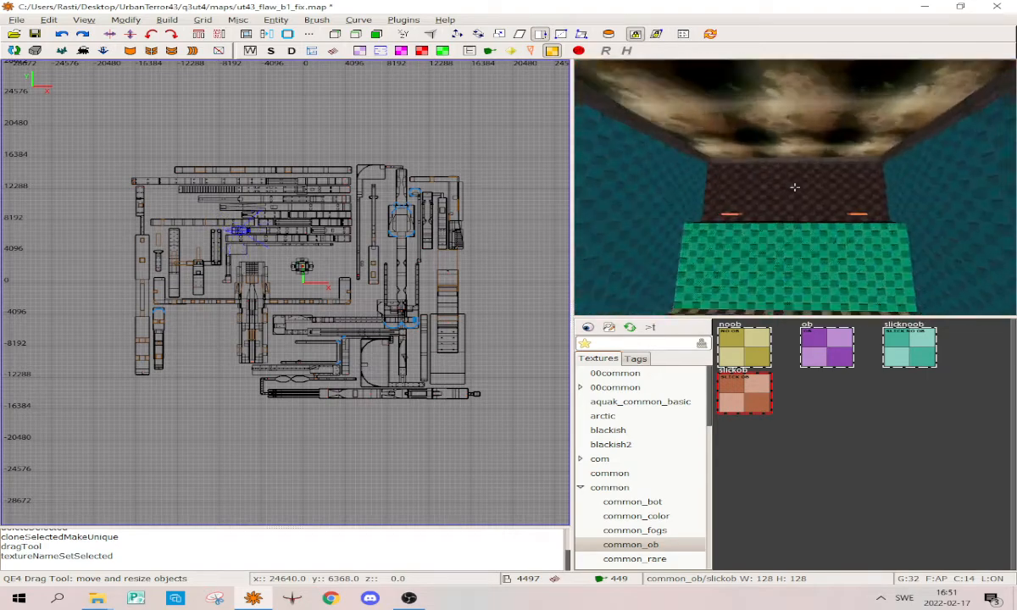
pyautogui.press('w')
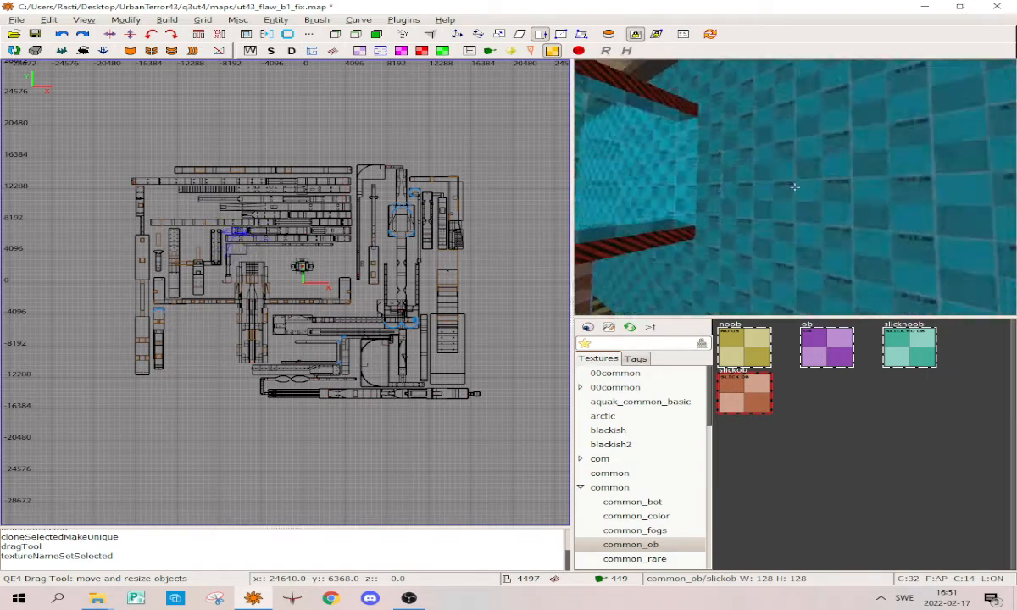
pyautogui.press('w')
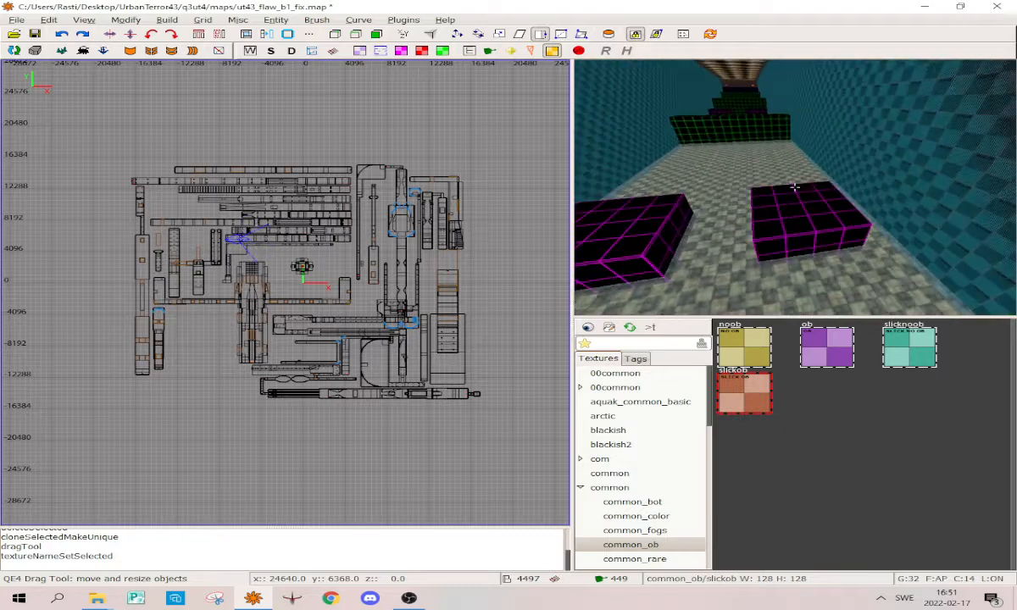
pyautogui.rightClick(795, 187)
pyautogui.keyDown('shift'); pyautogui.click(649, 232); pyautogui.keyUp('shift')
pyautogui.keyDown('shift'); pyautogui.click(828, 214); pyautogui.keyUp('shift')
# Add the next two pairs of purple-grid blocks along the wide corridor to the selection
pyautogui.rightClick(828, 213)
pyautogui.press('w')
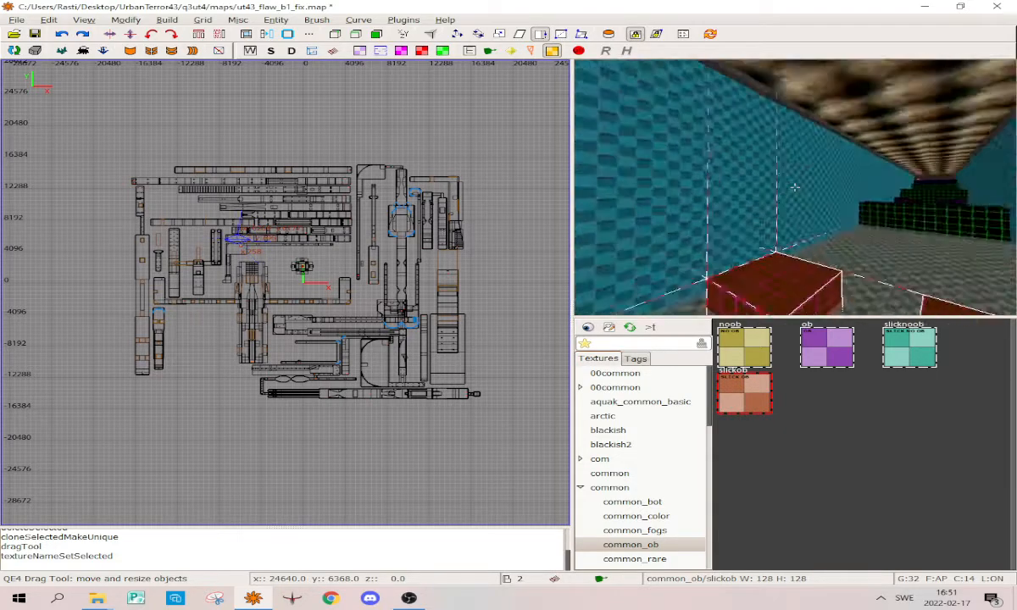
pyautogui.rightClick(795, 188)
pyautogui.keyDown('shift'); pyautogui.click(710, 284); pyautogui.keyUp('shift')
pyautogui.keyDown('shift'); pyautogui.click(815, 295); pyautogui.keyUp('shift')
pyautogui.rightClick(816, 294)
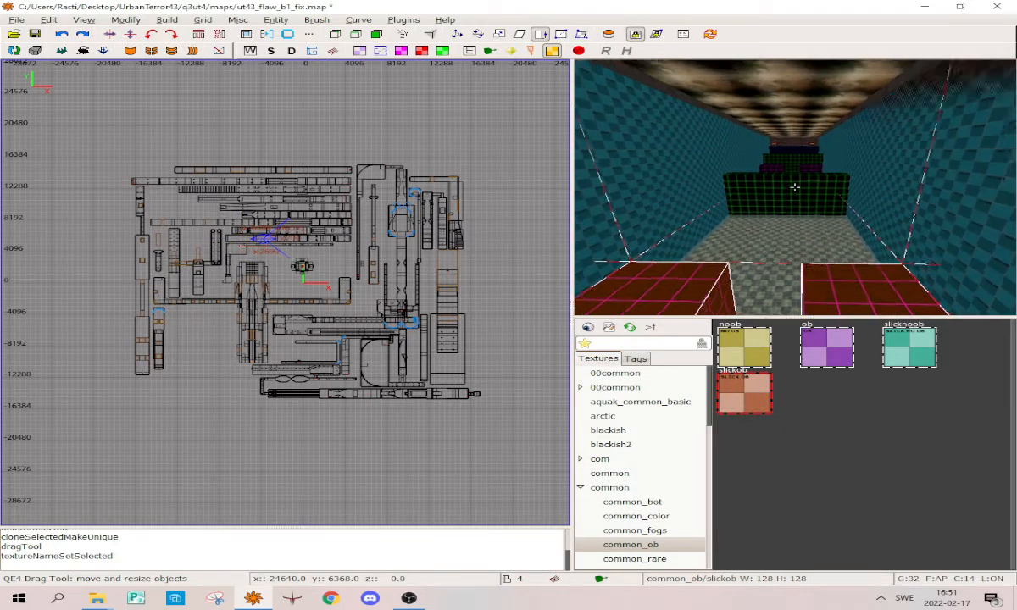
pyautogui.press('w')
# Duplicate the six selected corridor blocks in place and apply the ob texture to the copies
pyautogui.scroll(8, 291, 335)
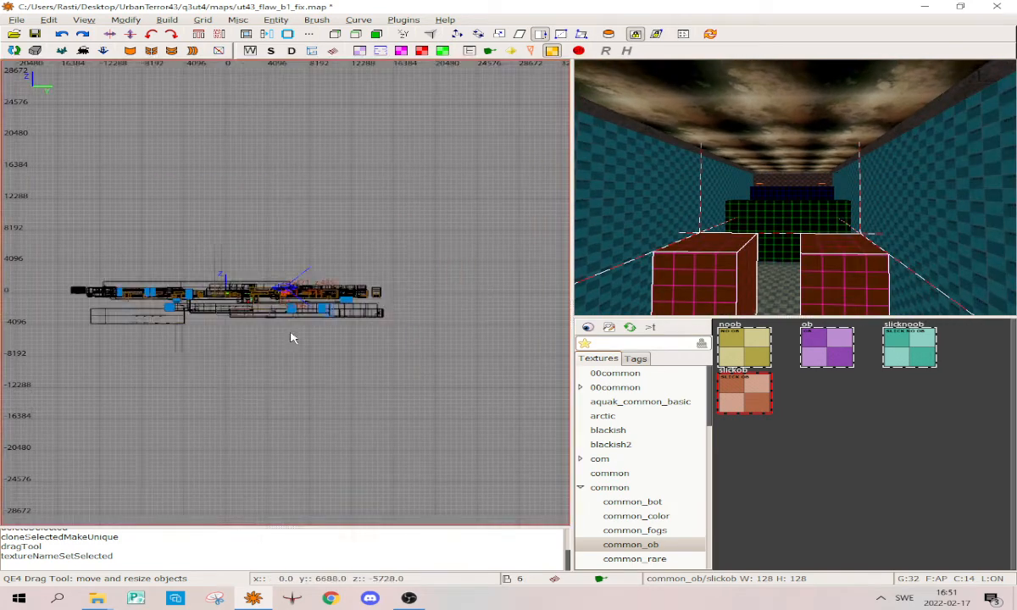
pyautogui.scroll(4, 399, 288)
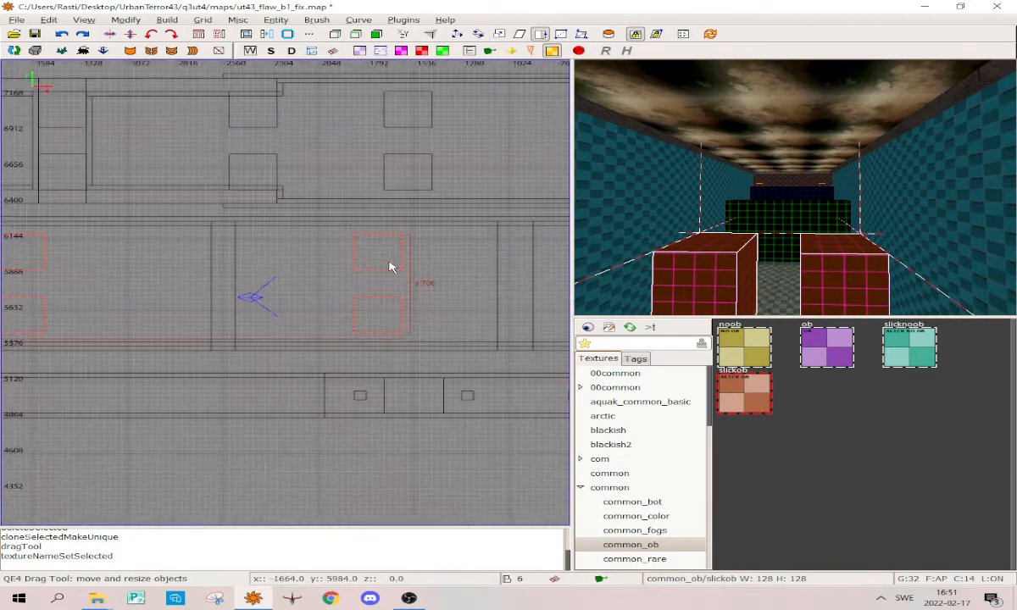
pyautogui.press('space')
pyautogui.click(827, 347)
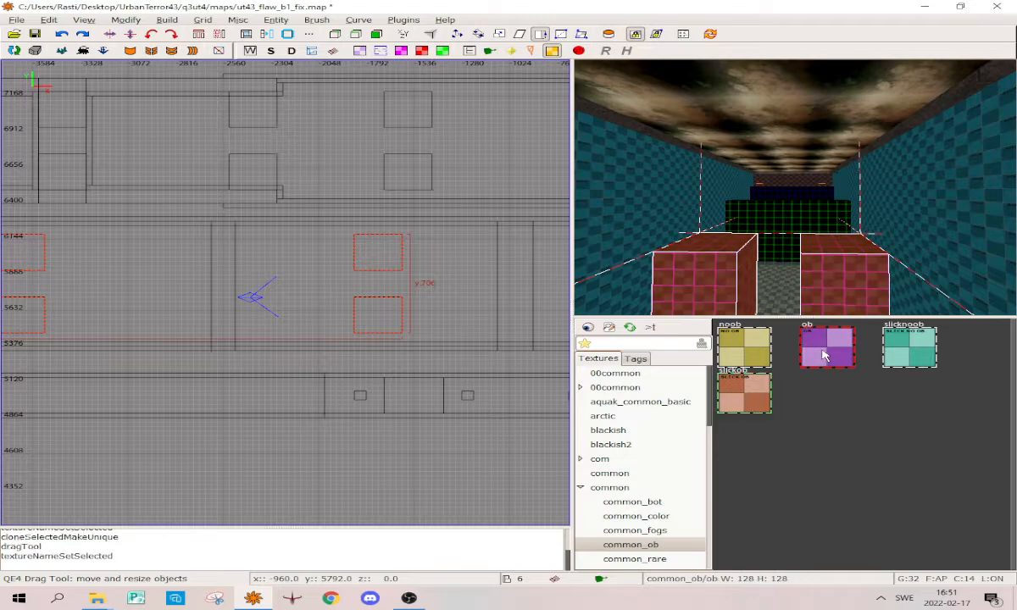
pyautogui.scroll(-8, 296, 288)
pyautogui.press('Escape')
# Select the first two purple-grid blocks standing in the narrow corridor beside the wide one
pyautogui.rightClick(616, 245)
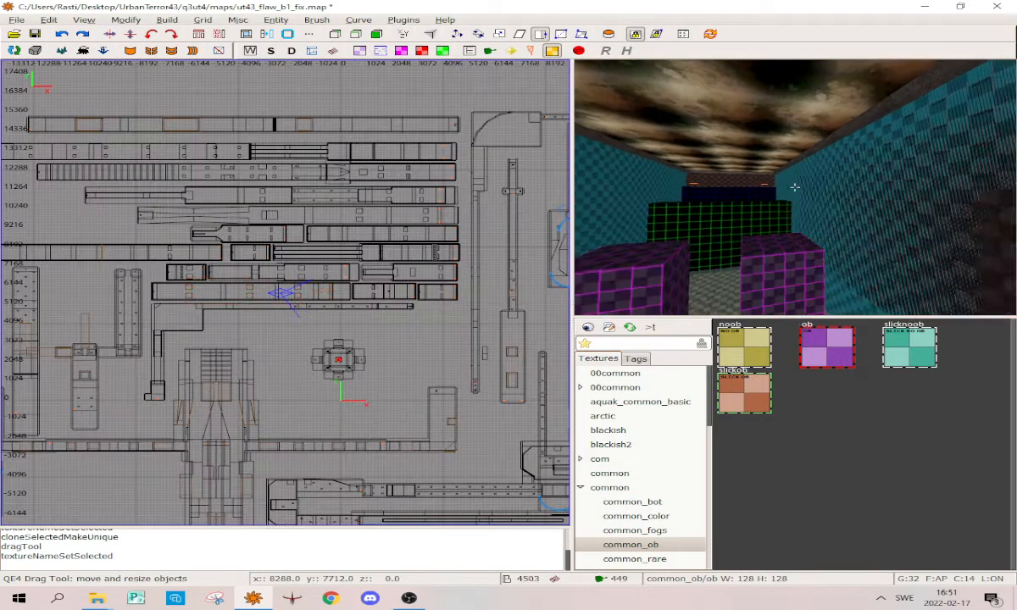
pyautogui.scroll(5, 794, 188)
pyautogui.scroll(4, 794, 188)
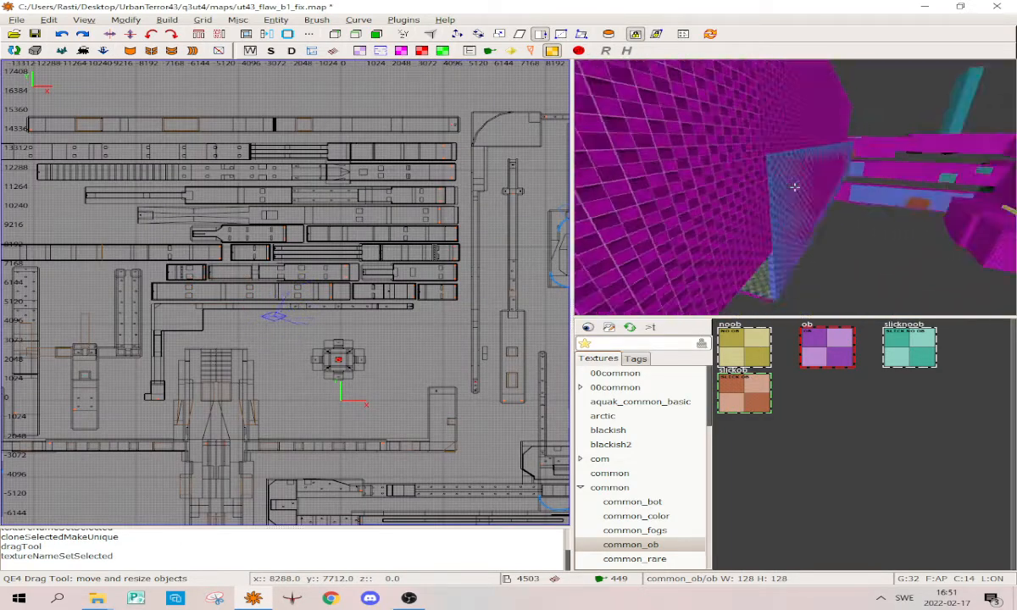
pyautogui.scroll(3, 794, 187)
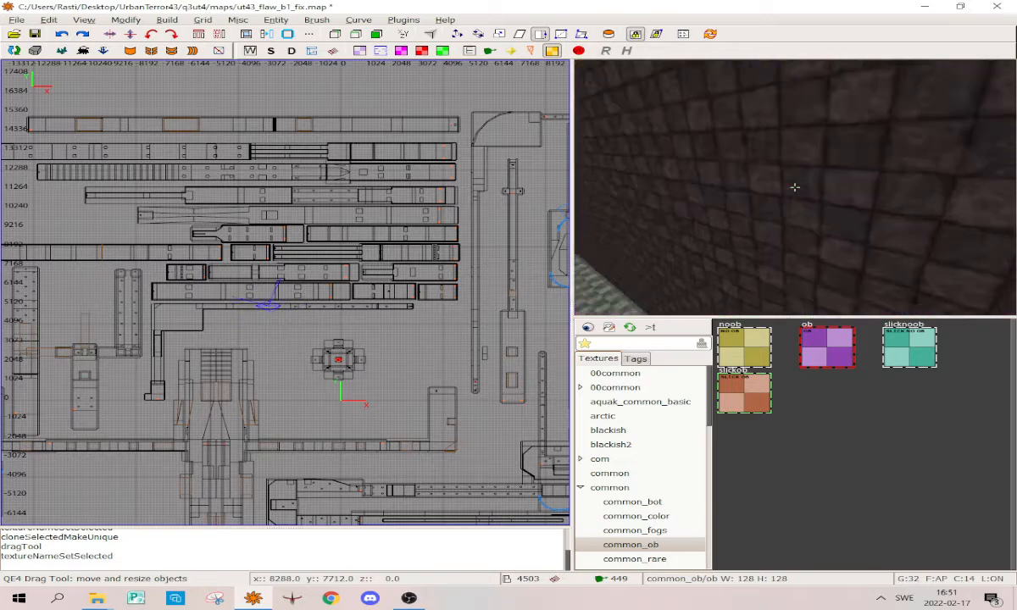
pyautogui.scroll(4, 794, 188)
pyautogui.rightClick(794, 187)
pyautogui.keyDown('shift'); pyautogui.click(787, 214); pyautogui.keyUp('shift')
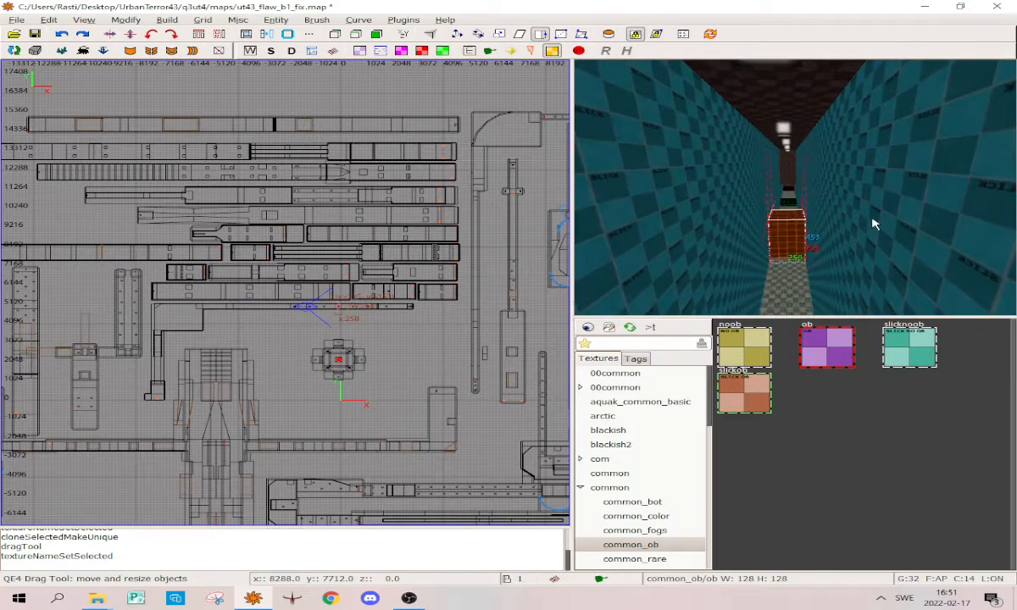
pyautogui.rightClick(874, 222)
pyautogui.scroll(5, 794, 187)
pyautogui.rightClick(795, 187)
pyautogui.keyDown('shift'); pyautogui.click(779, 222); pyautogui.keyUp('shift')
# Add the two remaining purple-grid blocks further along the narrow corridor to the selection
pyautogui.rightClick(780, 222)
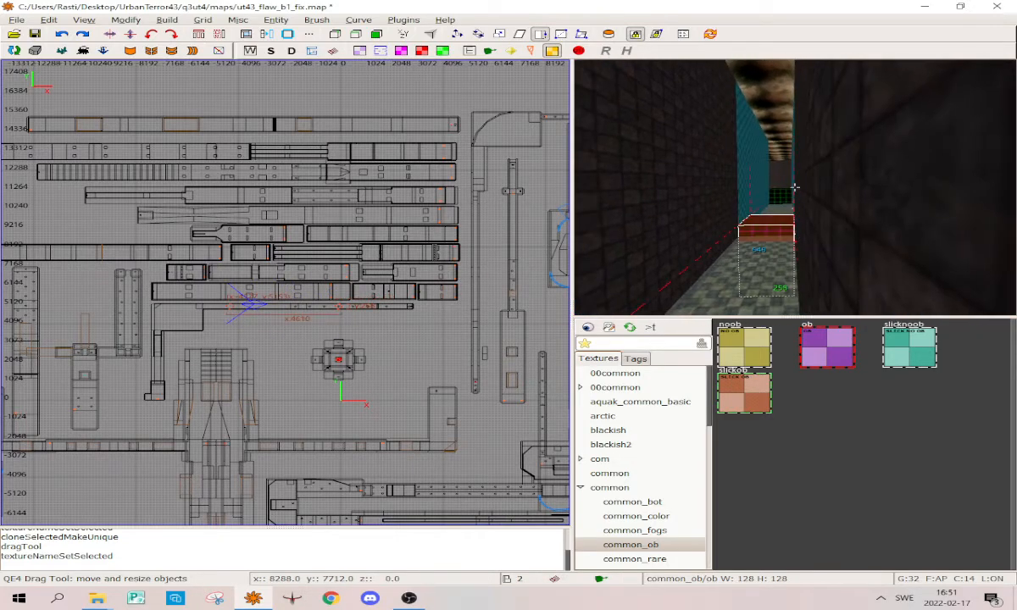
pyautogui.scroll(6, 794, 187)
pyautogui.rightClick(794, 187)
pyautogui.keyDown('shift'); pyautogui.click(778, 238); pyautogui.keyUp('shift')
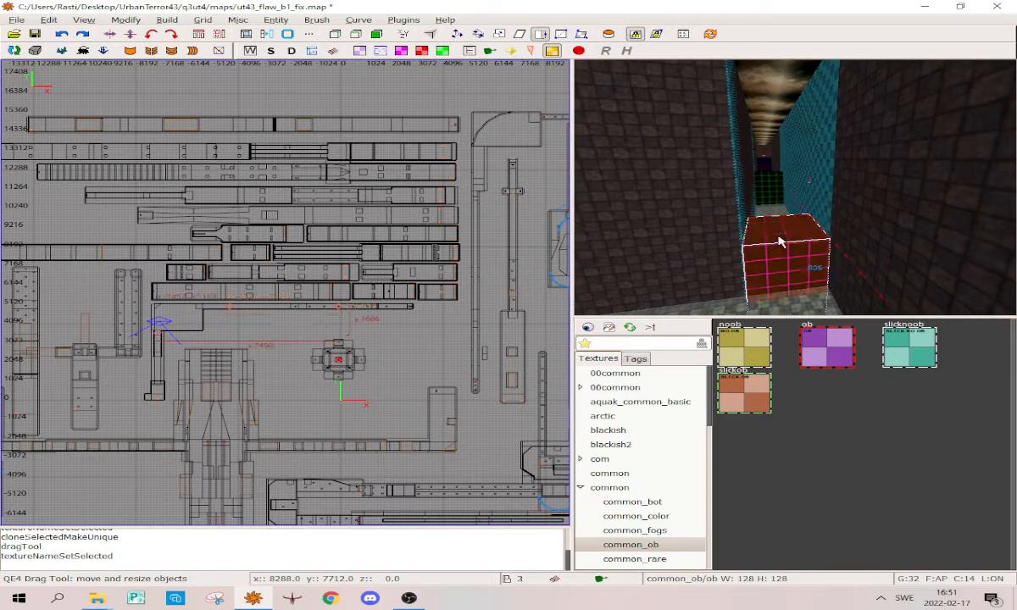
pyautogui.rightClick(779, 238)
pyautogui.scroll(5, 794, 187)
pyautogui.rightClick(794, 188)
pyautogui.keyDown('shift'); pyautogui.click(774, 196); pyautogui.keyUp('shift')
# Duplicate the four selected narrow-corridor blocks in place and apply the ob texture to the copies
pyautogui.hotkey('ctrl', 'Tab')
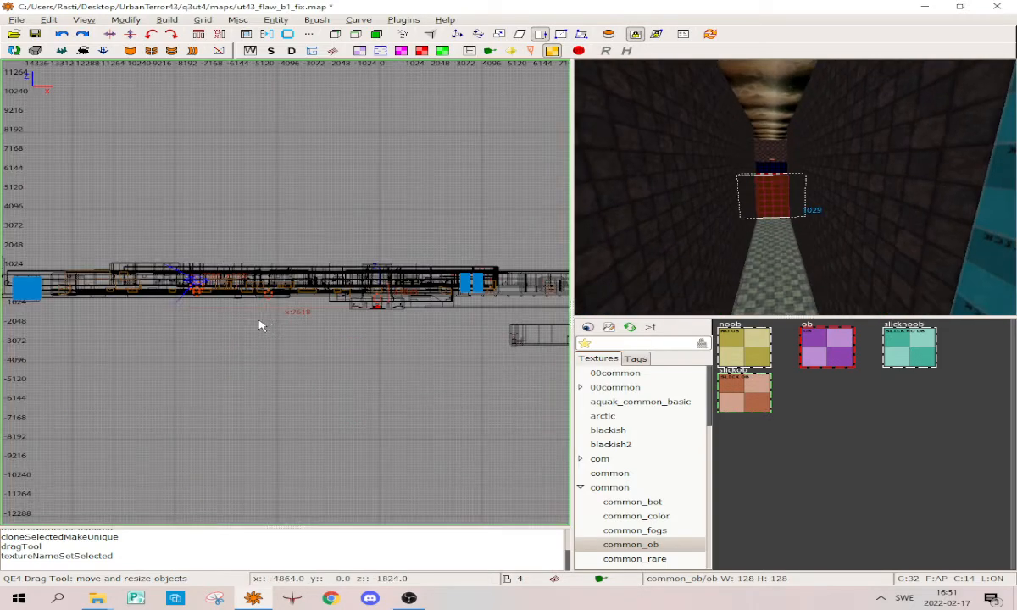
pyautogui.hotkey('ctrl', 'Tab')
pyautogui.scroll(9, 266, 321)
pyautogui.hotkey('ctrl', 'Tab')
pyautogui.scroll(-4, 278, 267)
pyautogui.moveTo(278, 265); pyautogui.dragTo(401, 297, button='right')
pyautogui.moveTo(182, 266); pyautogui.dragTo(329, 243, button='right')
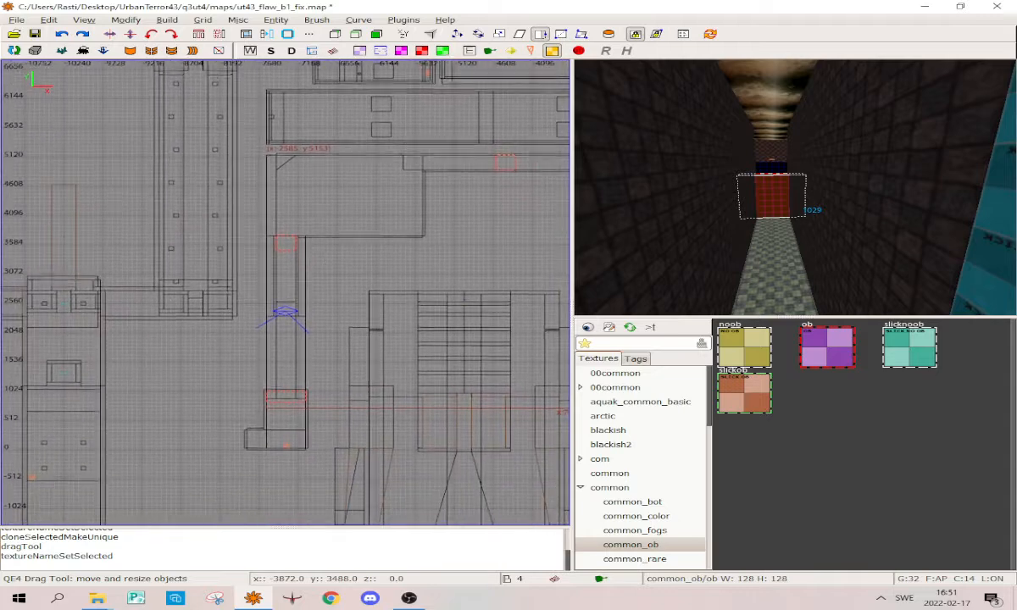
pyautogui.scroll(3, 329, 243)
pyautogui.press('space')
pyautogui.click(826, 360)
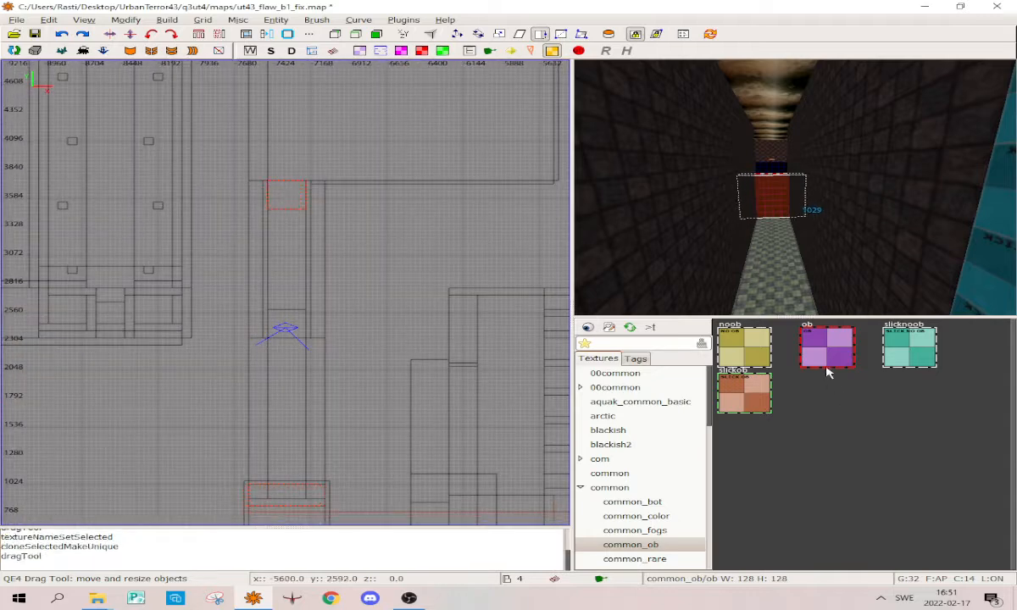
pyautogui.press('Escape')
# Select the pair of purple-grid blocks in front of the red-grid platforms in the following jump room
pyautogui.rightClick(863, 218)
pyautogui.press('Up')
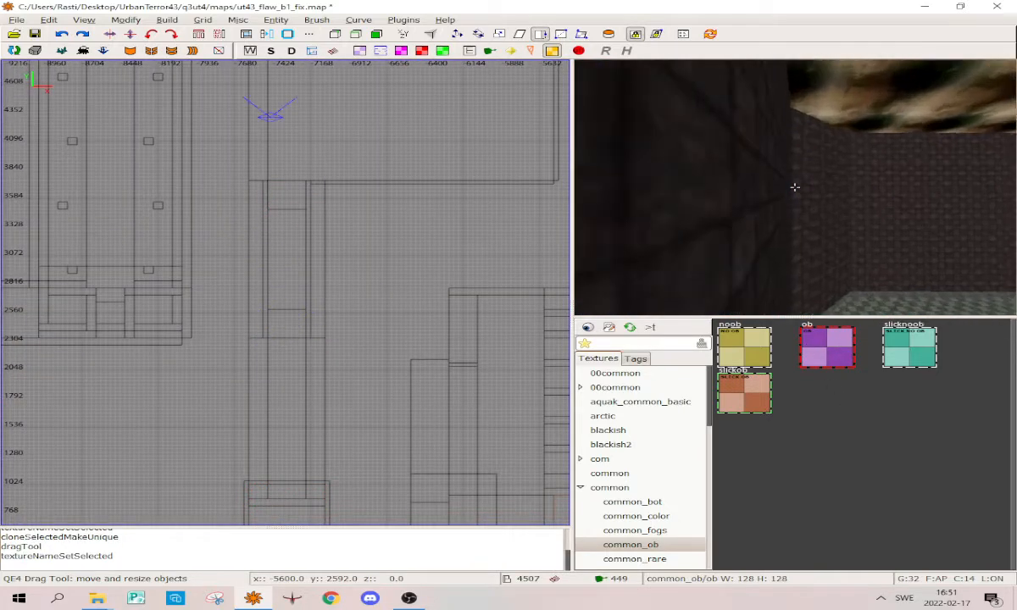
pyautogui.press('Up')
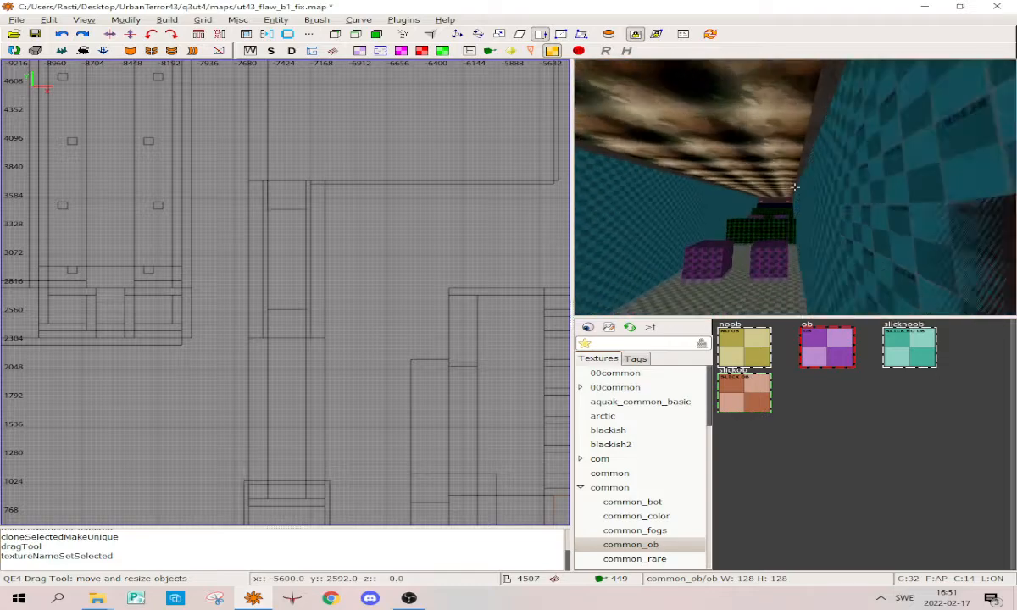
pyautogui.press('Up')
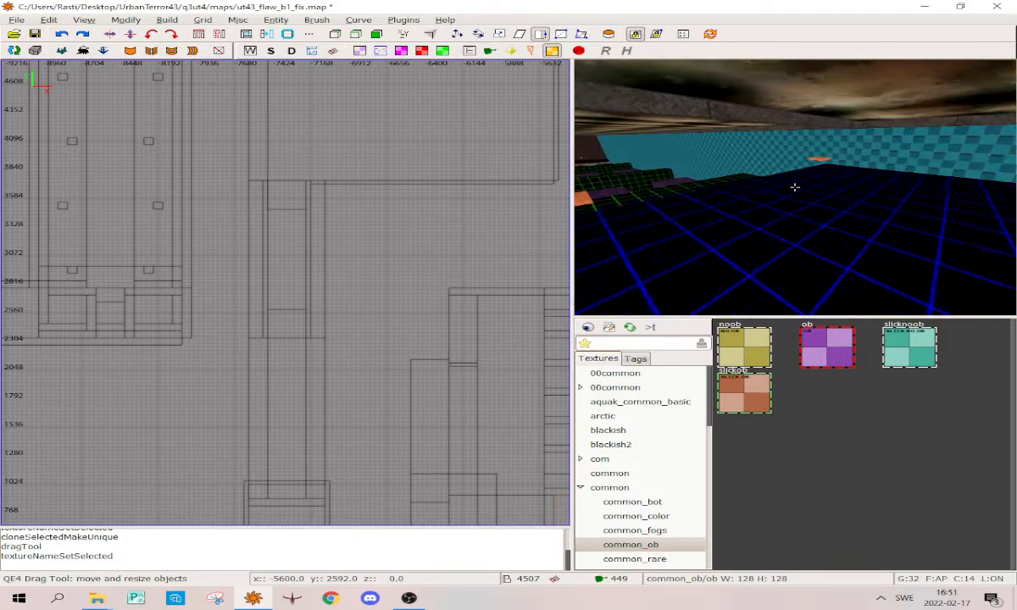
pyautogui.scroll(-8, 313, 256)
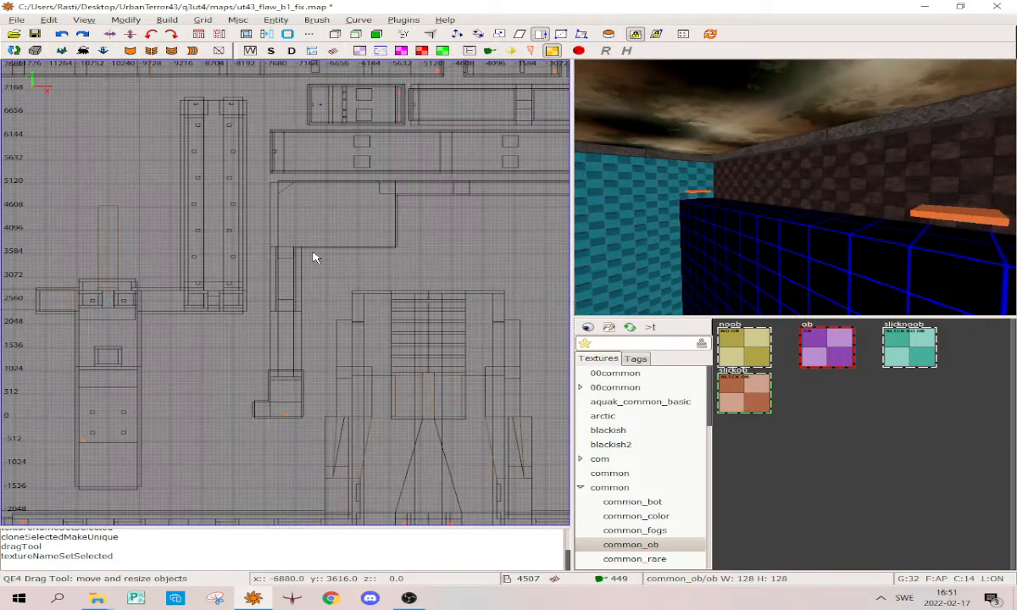
pyautogui.press('Down')
pyautogui.press('Up')
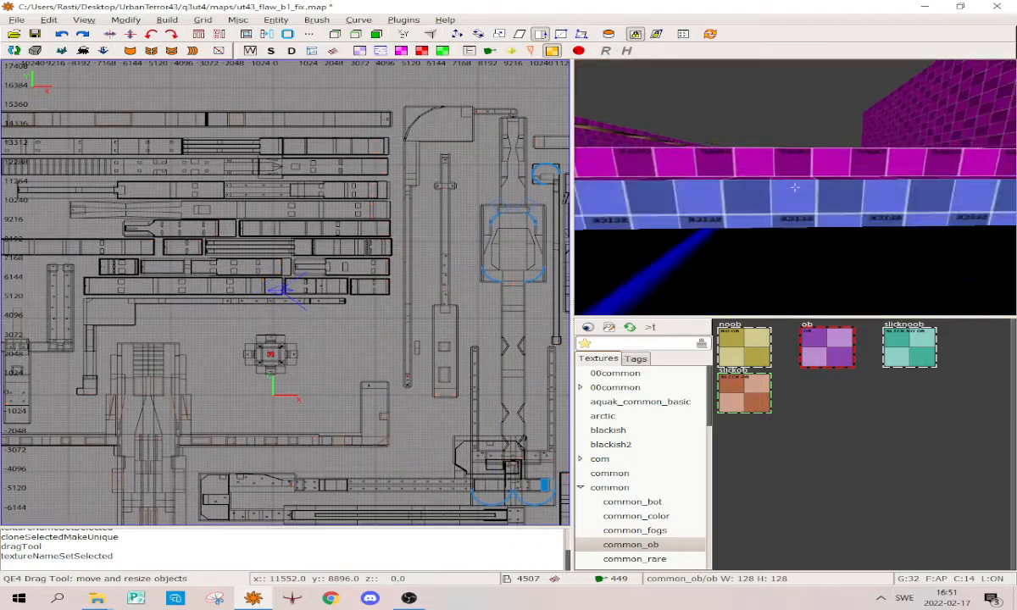
pyautogui.rightClick(795, 187)
pyautogui.keyDown('shift'); pyautogui.click(805, 222); pyautogui.keyUp('shift')
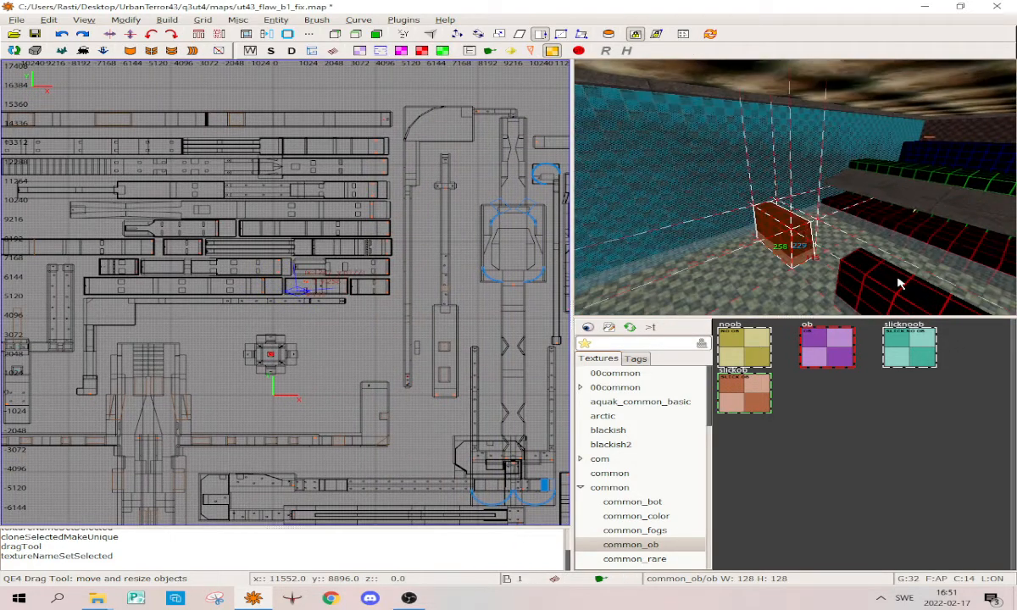
pyautogui.keyDown('shift'); pyautogui.click(899, 285); pyautogui.keyUp('shift')
# Duplicate the two selected blocks, align the copies with the originals, and apply the ob texture to them
pyautogui.scroll(6, 253, 236)
pyautogui.moveTo(253, 231); pyautogui.dragTo(336, 369, button='right')
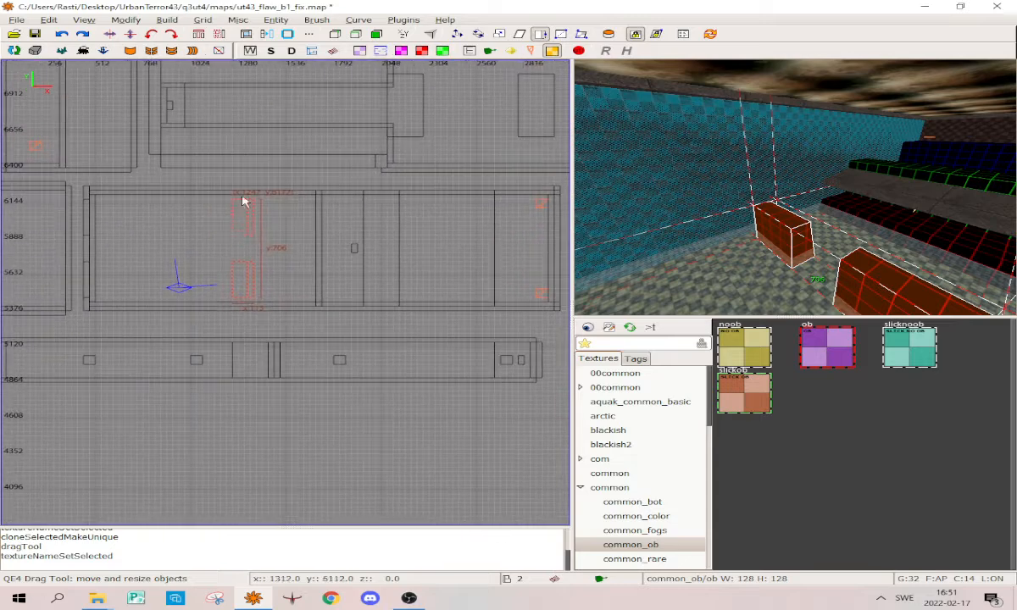
pyautogui.hotkey('shift', 'space')
pyautogui.moveTo(248, 211); pyautogui.dragTo(241, 206)
pyautogui.click(828, 355)
pyautogui.press('Escape')
# Select the pair of purple-grid blocks standing between the red-grid and blue-grid platforms in the adjoining jump room
pyautogui.rightClick(858, 201)
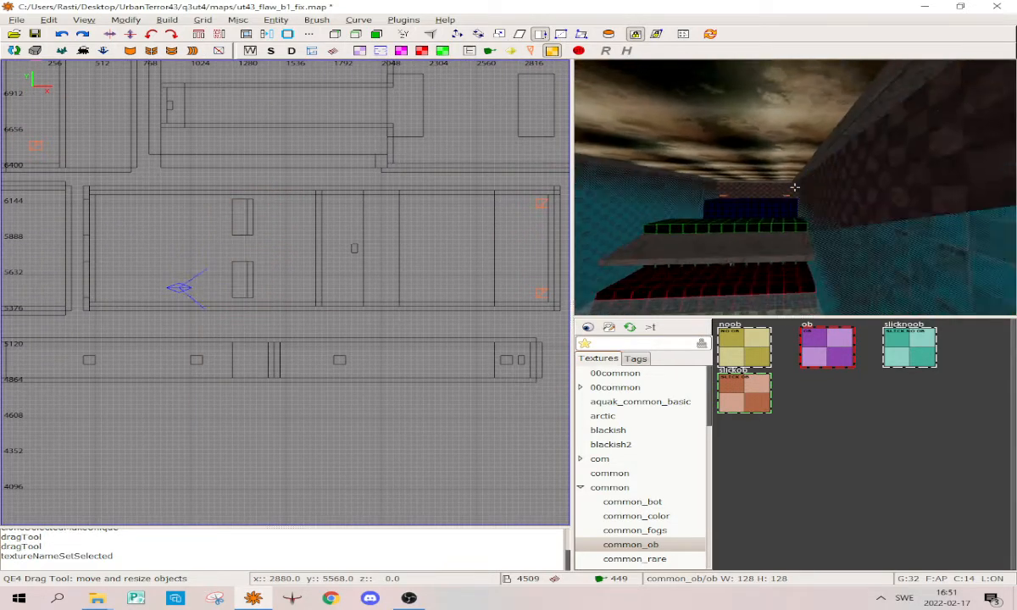
pyautogui.rightClick(795, 187)
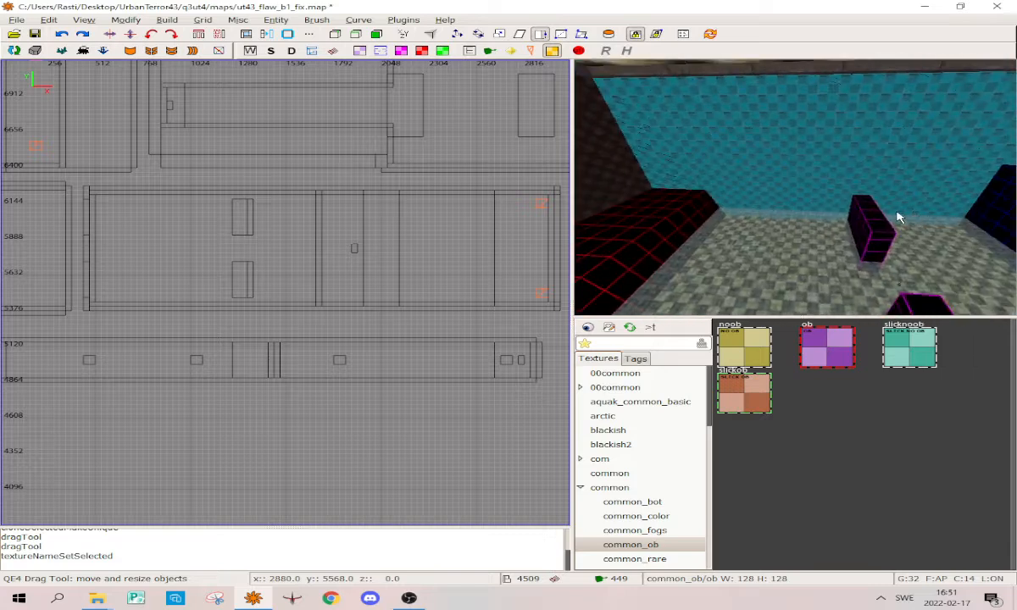
pyautogui.keyDown('shift'); pyautogui.click(874, 232); pyautogui.keyUp('shift')
pyautogui.keyDown('shift'); pyautogui.click(932, 309); pyautogui.keyUp('shift')
# Duplicate the two selected blocks, align the copies exactly with the originals, and apply the ob texture to them
pyautogui.hotkey('ctrl', 'Tab')
pyautogui.scroll(-4, 313, 265)
pyautogui.hotkey('ctrl', 'Tab')
pyautogui.hotkey('ctrl', 'Tab')
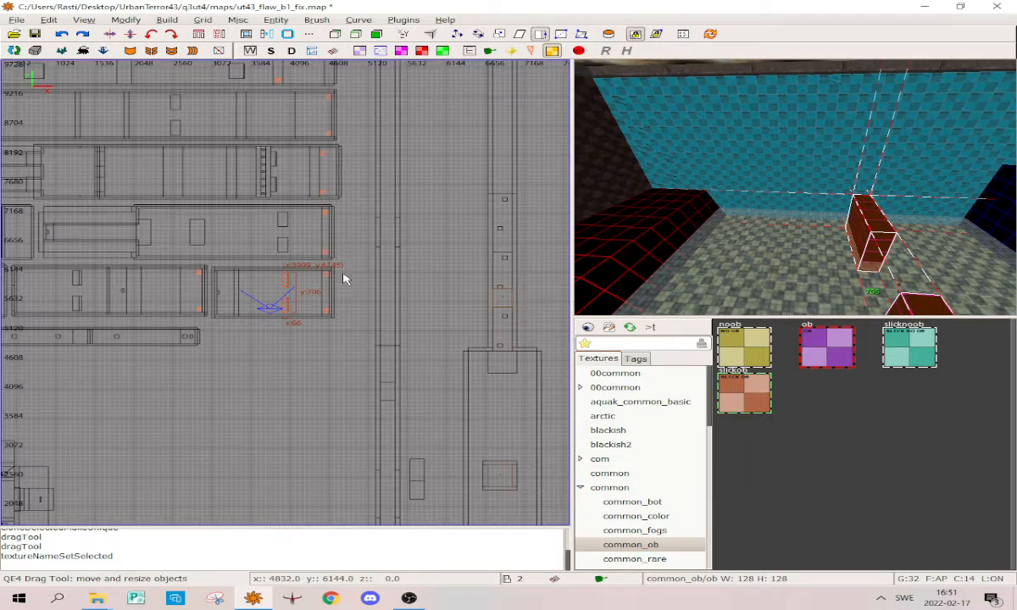
pyautogui.scroll(8, 317, 257)
pyautogui.hotkey('shift', 'space')
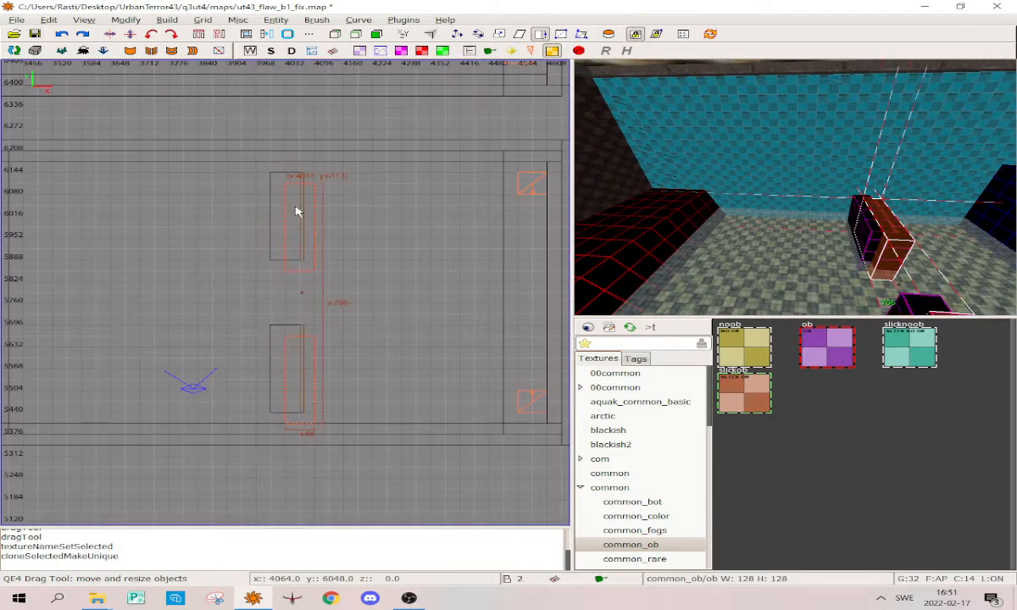
pyautogui.moveTo(296, 208); pyautogui.dragTo(285, 196)
pyautogui.click(843, 361)
# Set the grid size to 8 and widen the two ob-textured copies by 8 units along the X axis
pyautogui.scroll(5, 352, 267)
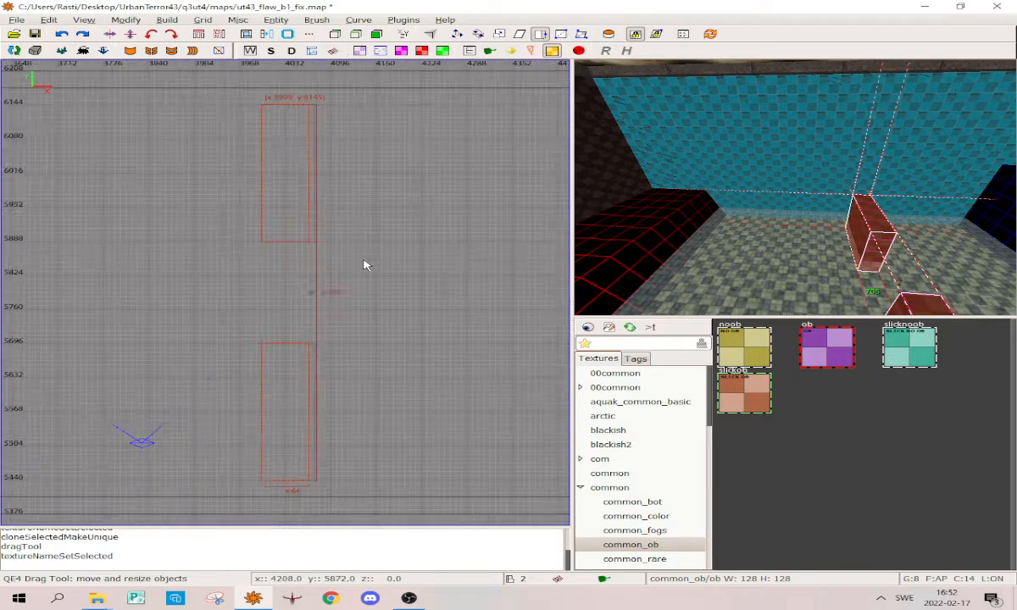
pyautogui.press('4')
pyautogui.moveTo(394, 192); pyautogui.dragTo(404, 192)
pyautogui.scroll(-5, 365, 209)
pyautogui.scroll(-8, 365, 214)
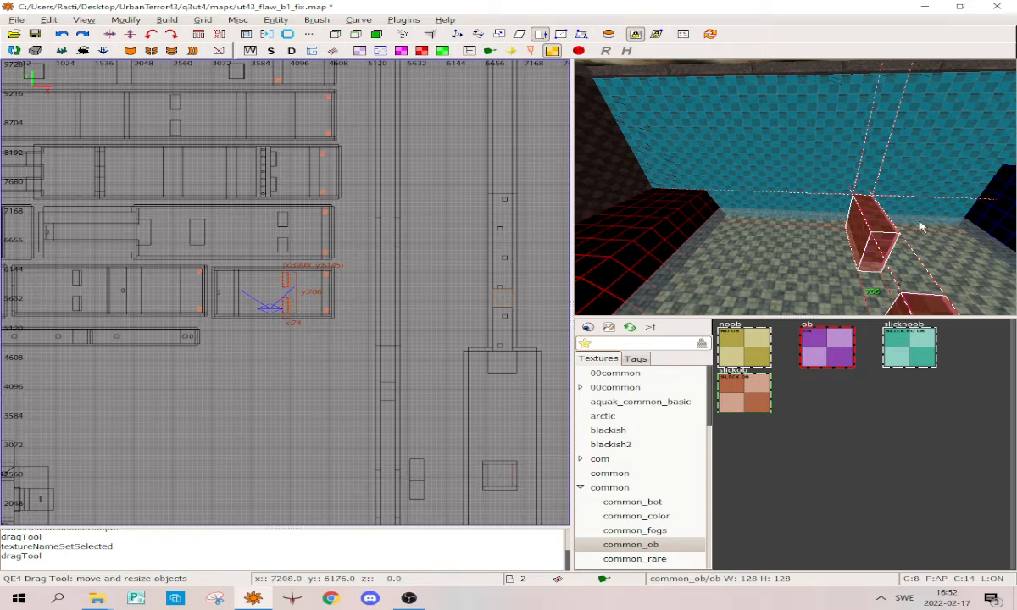
# Hide the two blue-grid blocks in the following room to expose the translucent blue clip volumes around them
pyautogui.rightClick(890, 214)
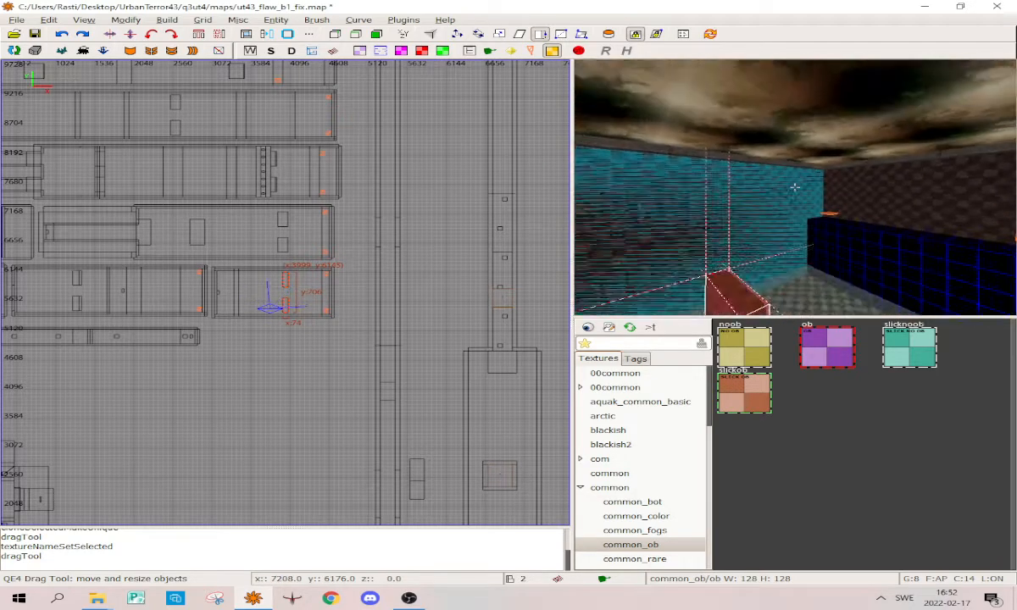
pyautogui.press('w')
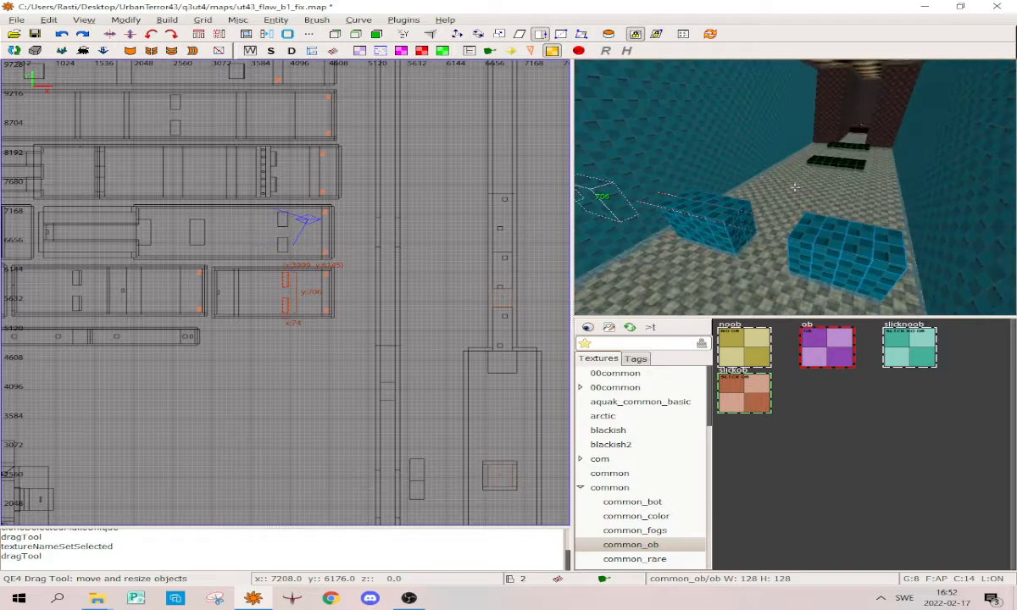
pyautogui.rightClick(822, 218)
pyautogui.keyDown('shift'); pyautogui.click(736, 225); pyautogui.keyUp('shift')
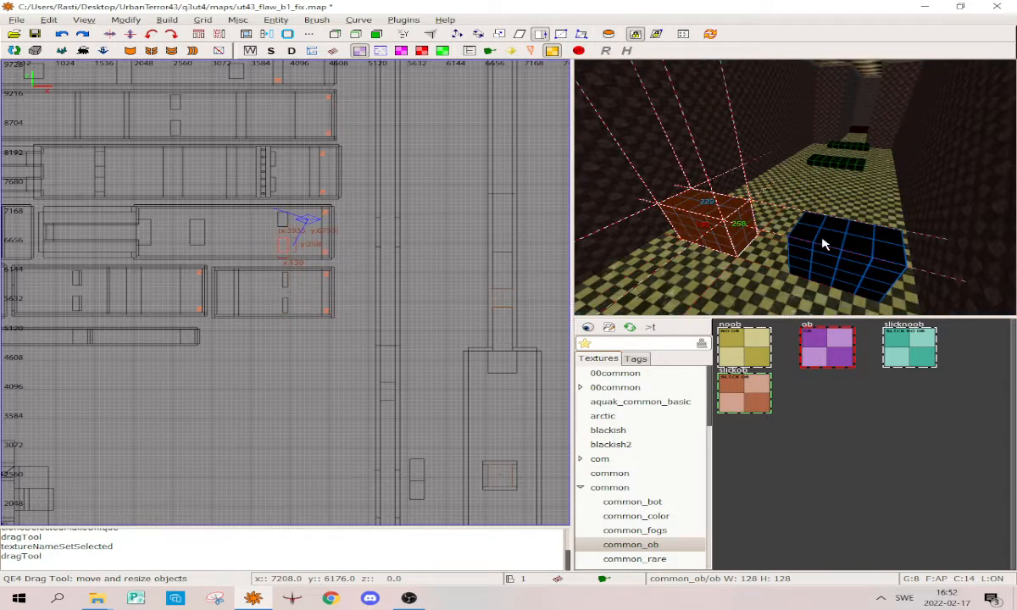
pyautogui.keyDown('shift'); pyautogui.click(819, 241); pyautogui.keyUp('shift')
pyautogui.press('h')
# Select the two translucent blue clip volumes and apply the slickob texture to them
pyautogui.keyDown('shift'); pyautogui.click(720, 220); pyautogui.keyUp('shift')
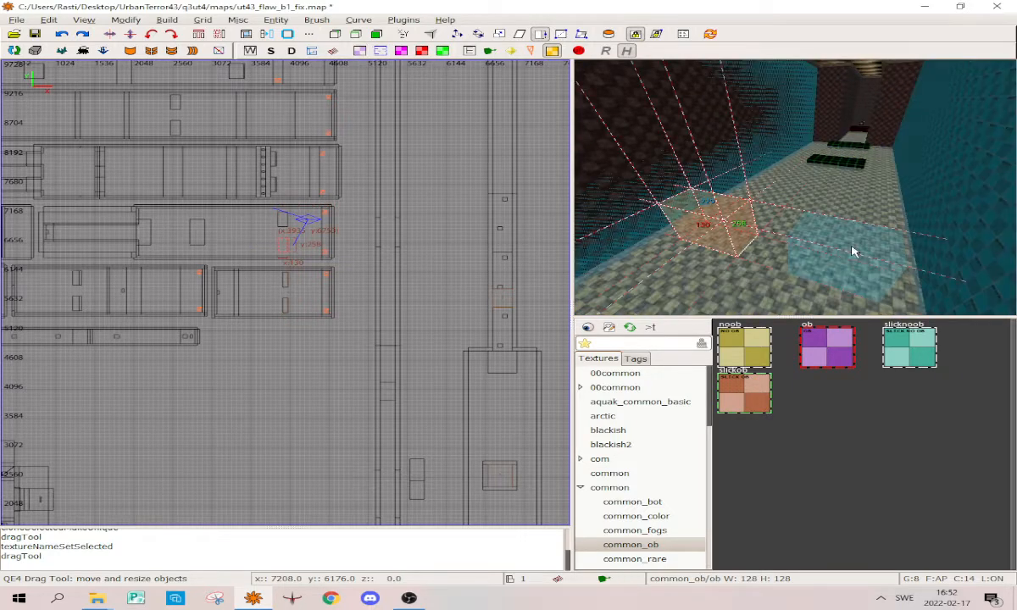
pyautogui.keyDown('shift'); pyautogui.click(853, 250); pyautogui.keyUp('shift')
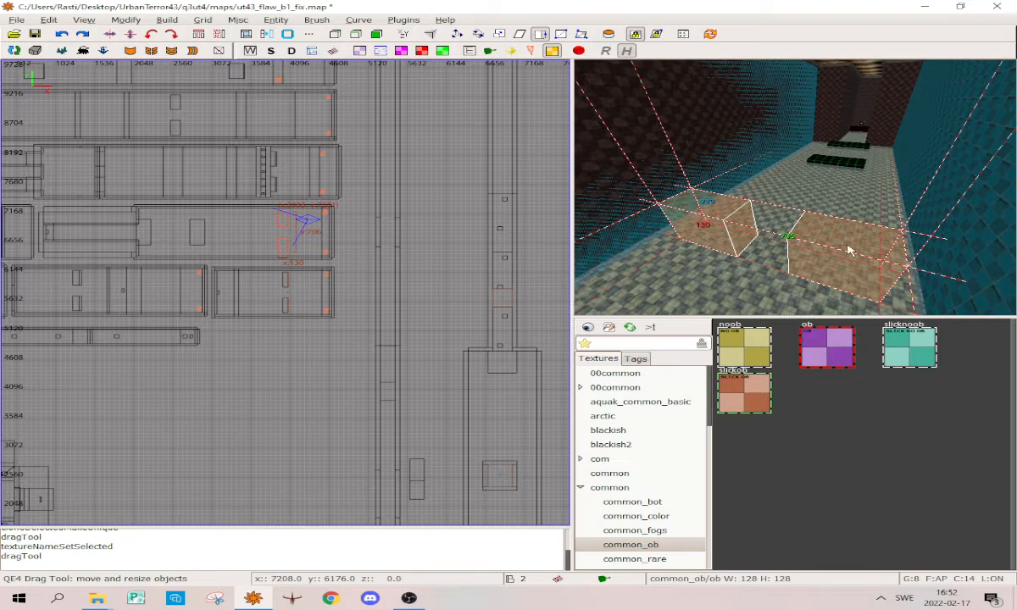
pyautogui.click(746, 389)
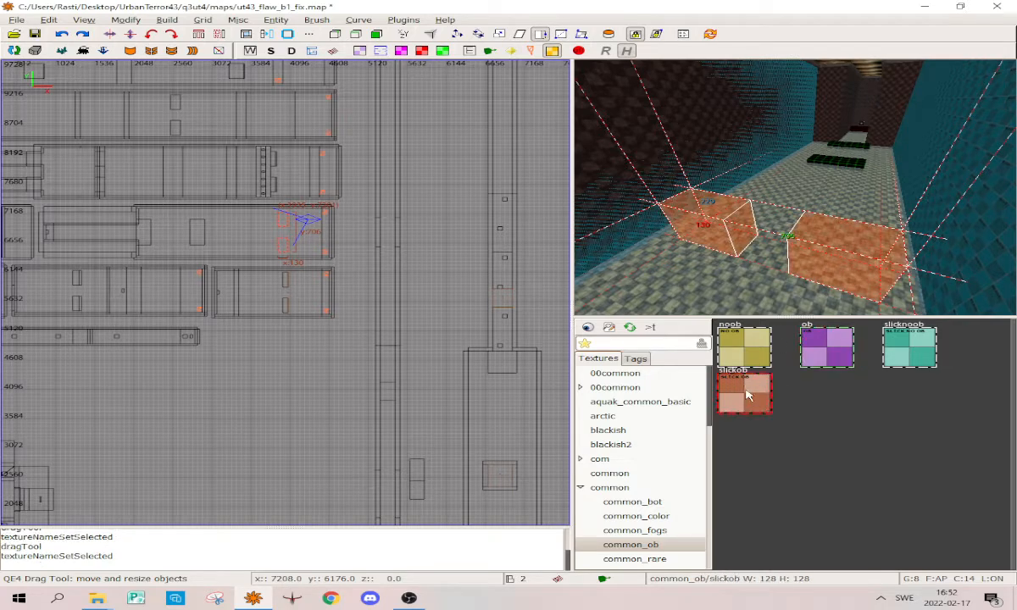
# Examine the surfaceparm slick line in the slickob shader definition and close the shader text
pyautogui.doubleClick(746, 394)
pyautogui.moveTo(427, 220); pyautogui.dragTo(337, 219)
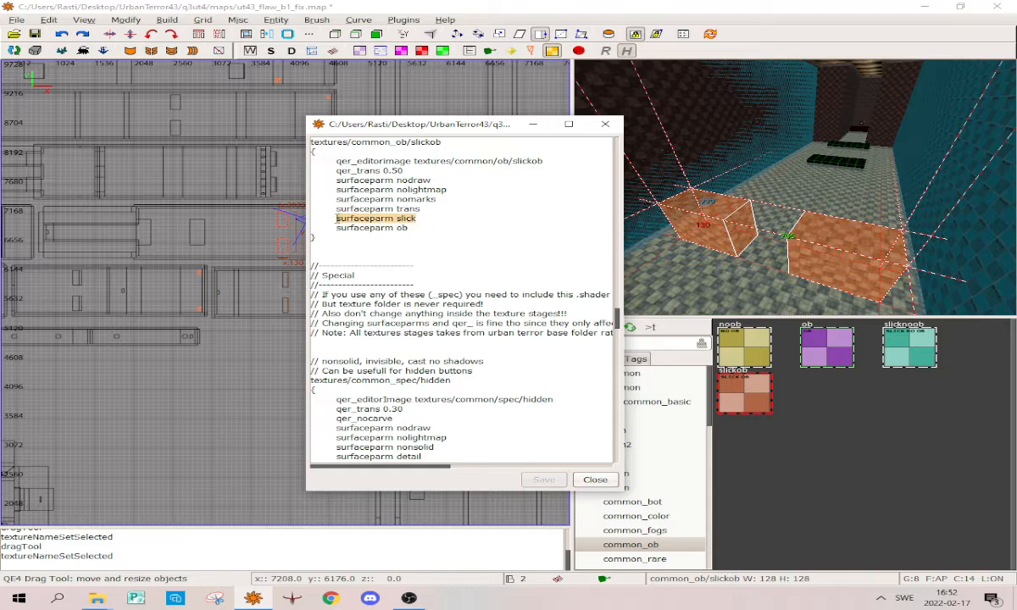
pyautogui.click(595, 479)
# Clear the selection and unhide the two blue-grid blocks
pyautogui.press('Escape')
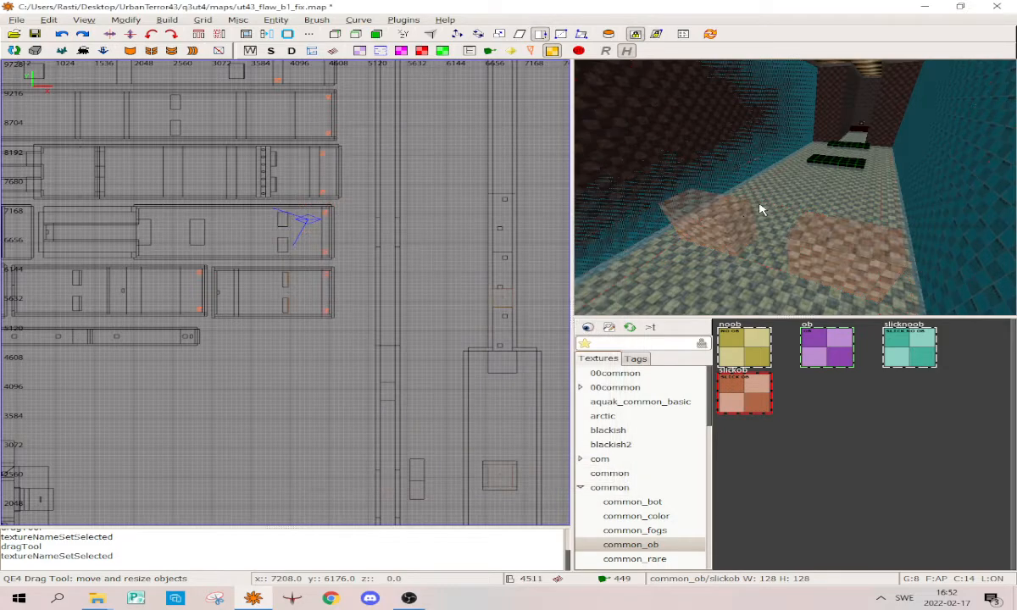
pyautogui.rightClick(878, 195)
pyautogui.hotkey('shift', 'h')
# Select the pair of tall purple-grid blocks in front of the blue-grid platform in the next jump room
pyautogui.press('w')
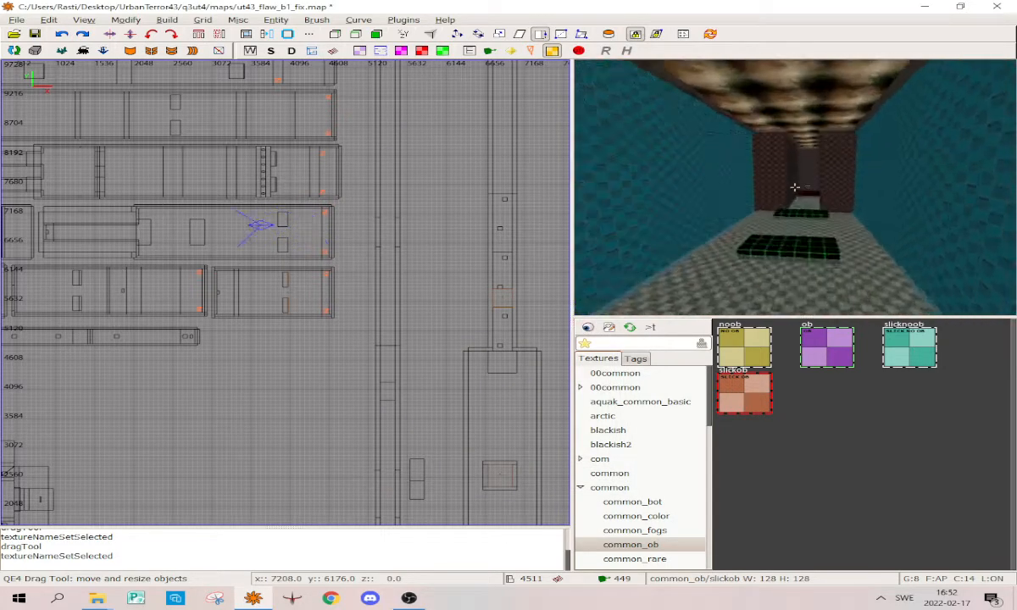
pyautogui.press('w')
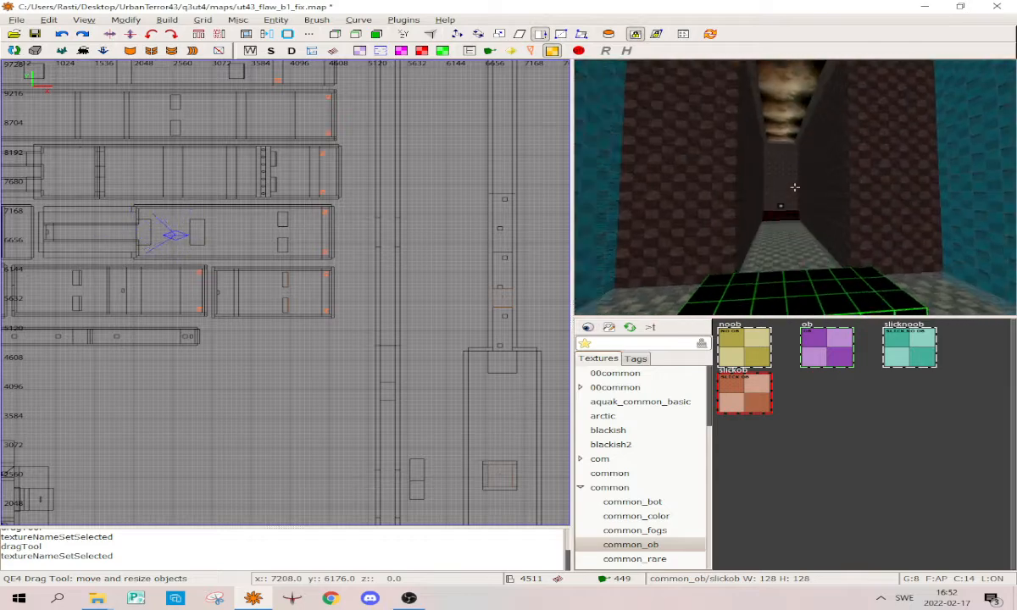
pyautogui.press('w')
pyautogui.rightClick(795, 187)
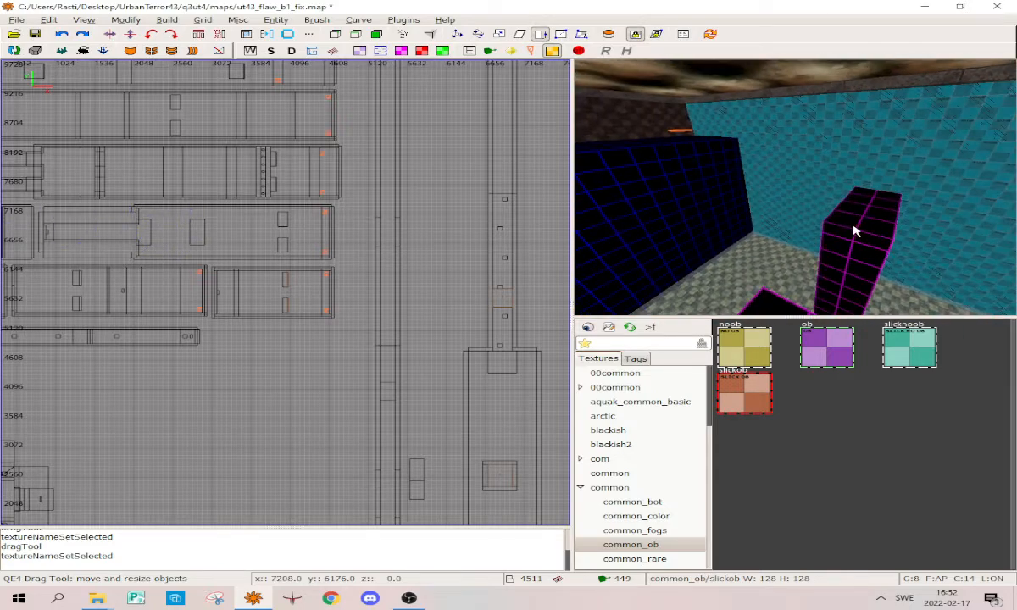
pyautogui.keyDown('shift'); pyautogui.click(867, 227); pyautogui.keyUp('shift')
pyautogui.keyDown('shift'); pyautogui.click(762, 308); pyautogui.keyUp('shift')
# Add the two purple-grid blocks at the low passage opening further along the same room to the selection
pyautogui.rightClick(831, 222)
pyautogui.press('w')
pyautogui.rightClick(795, 188)
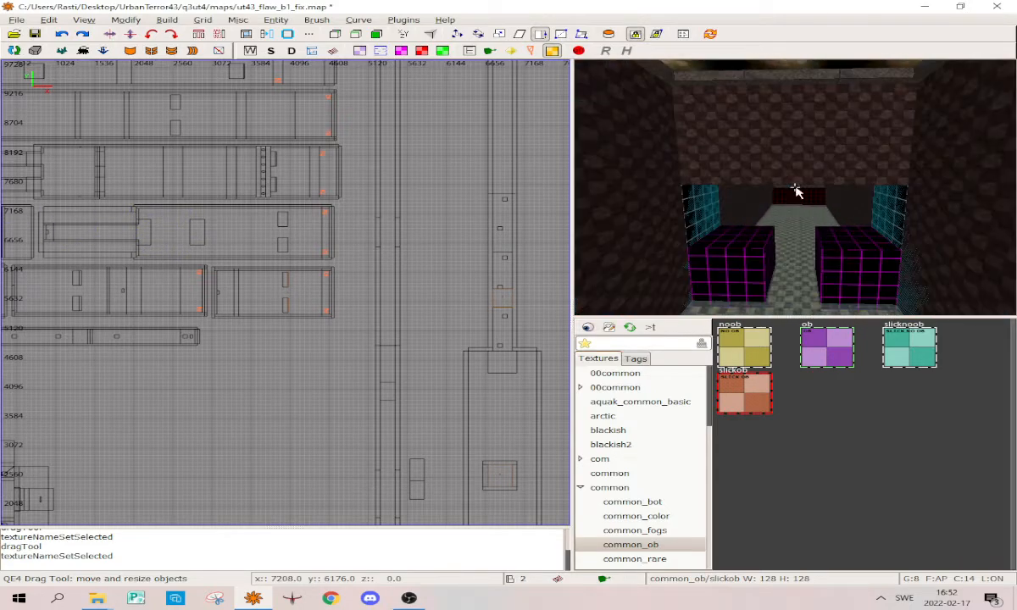
pyautogui.keyDown('shift'); pyautogui.click(754, 249); pyautogui.keyUp('shift')
pyautogui.keyDown('shift'); pyautogui.click(835, 262); pyautogui.keyUp('shift')
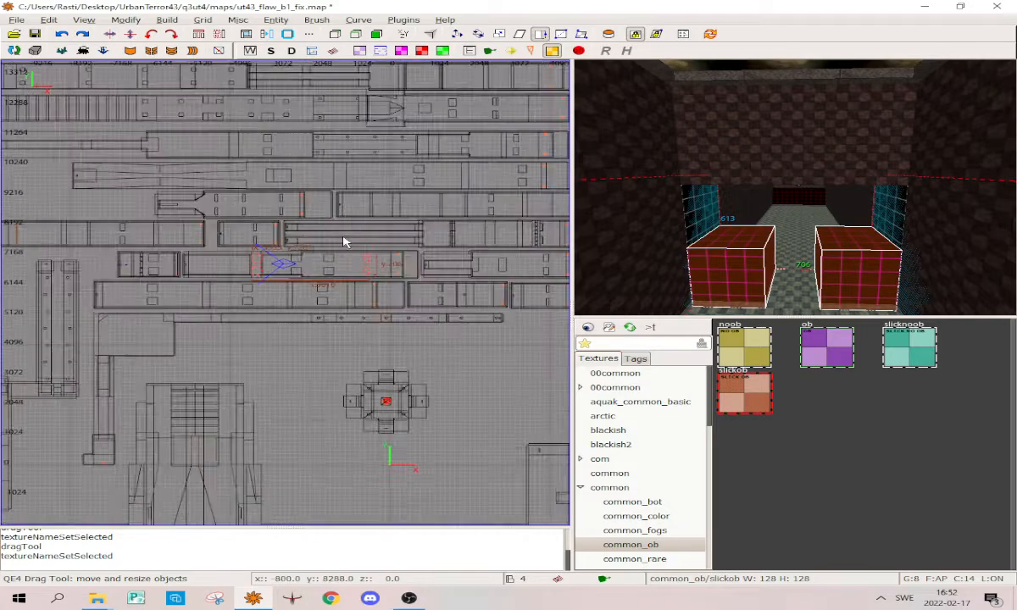
# Duplicate the four selected blocks, align the copies with the originals, and apply the ob texture to them
pyautogui.hotkey('shift', 'space')
pyautogui.scroll(5, 458, 235)
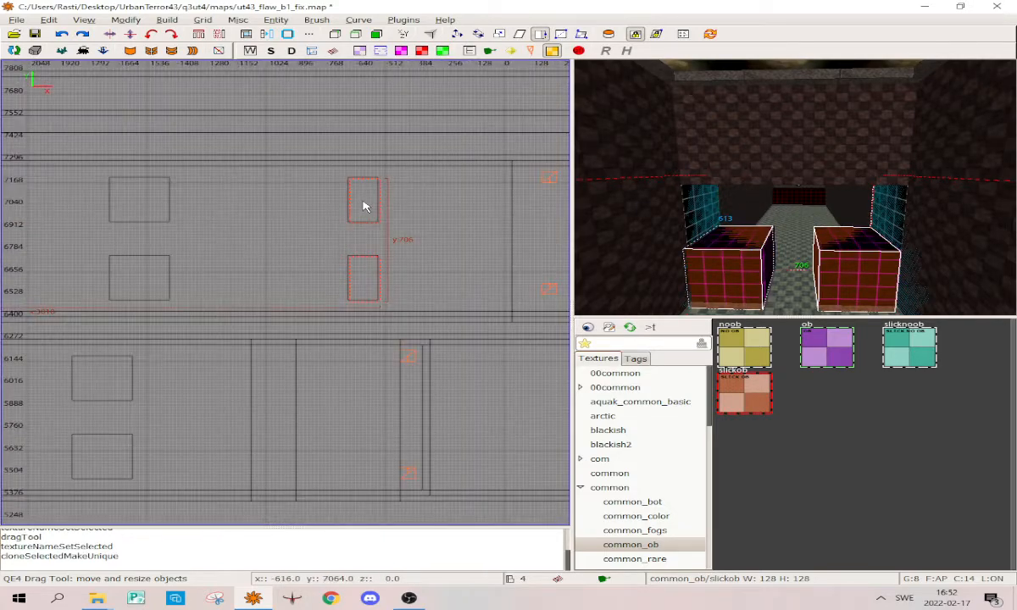
pyautogui.moveTo(359, 200); pyautogui.dragTo(358, 199)
pyautogui.moveTo(359, 199); pyautogui.dragTo(357, 201, button='right')
pyautogui.scroll(5, 356, 199)
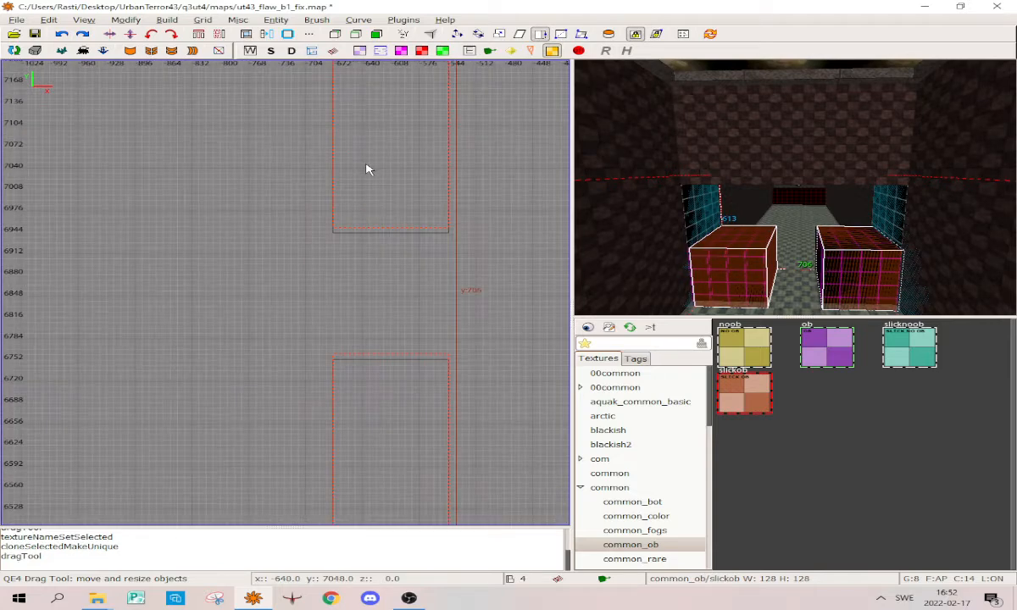
pyautogui.moveTo(367, 170); pyautogui.dragTo(367, 178)
pyautogui.press('6')
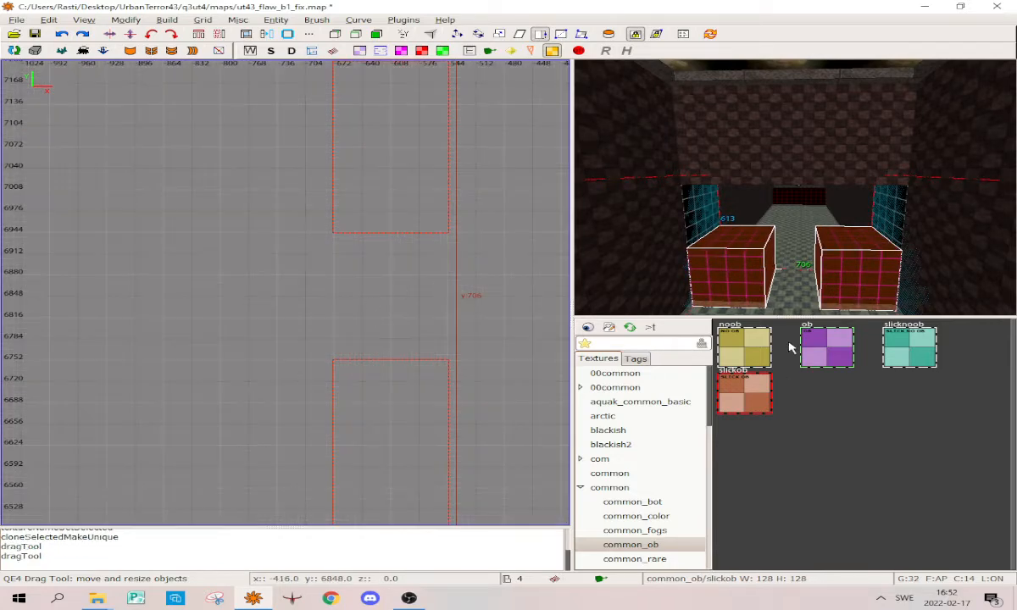
pyautogui.click(836, 345)
pyautogui.scroll(-12, 234, 236)
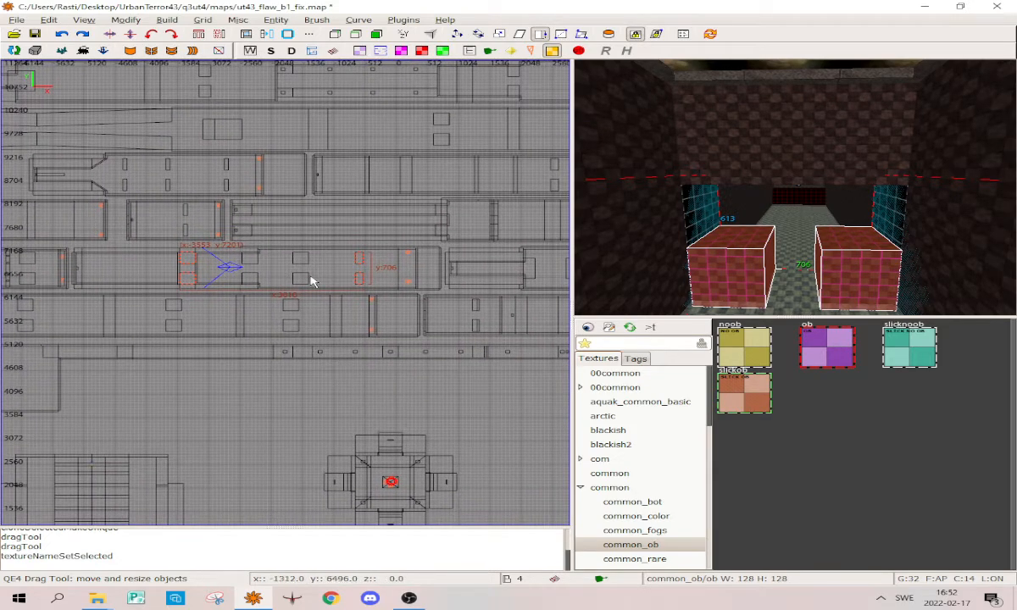
# Switch the grid size to 64 and back to 32
pyautogui.press('7')
pyautogui.scroll(6, 305, 268)
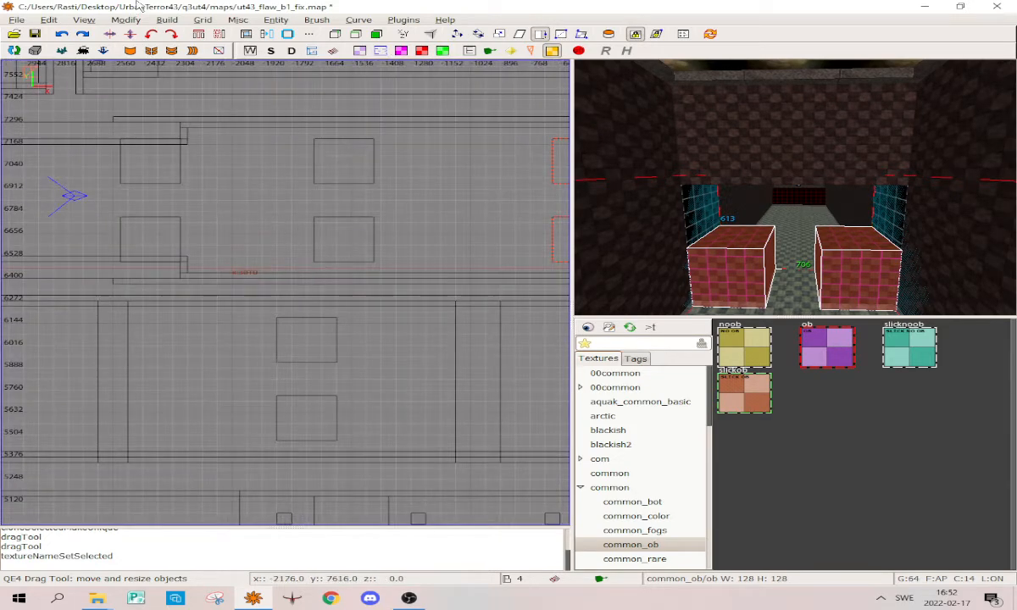
pyautogui.click(167, 19)
pyautogui.moveTo(203, 19)
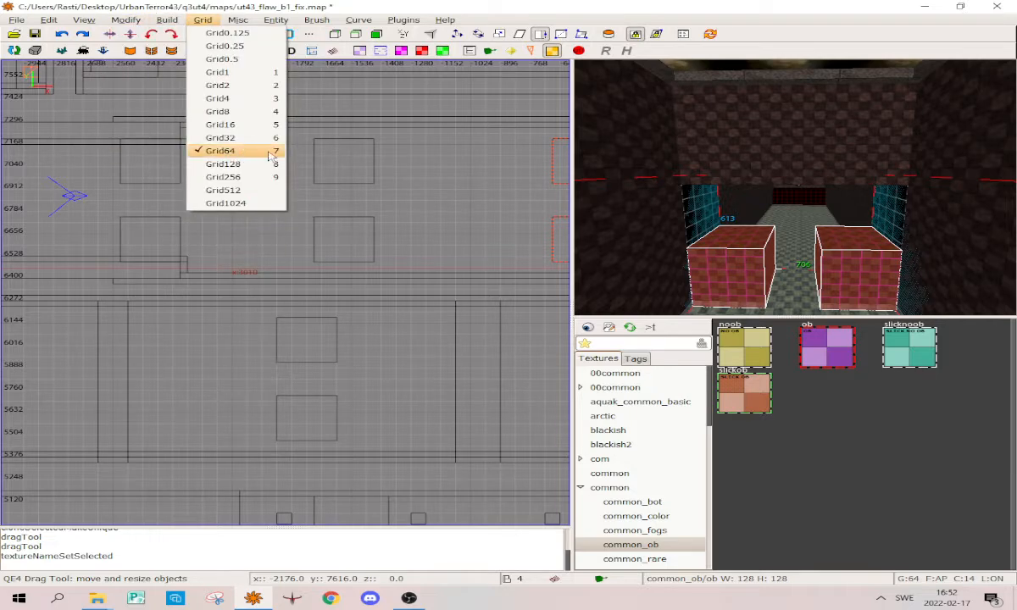
pyautogui.click(227, 137)
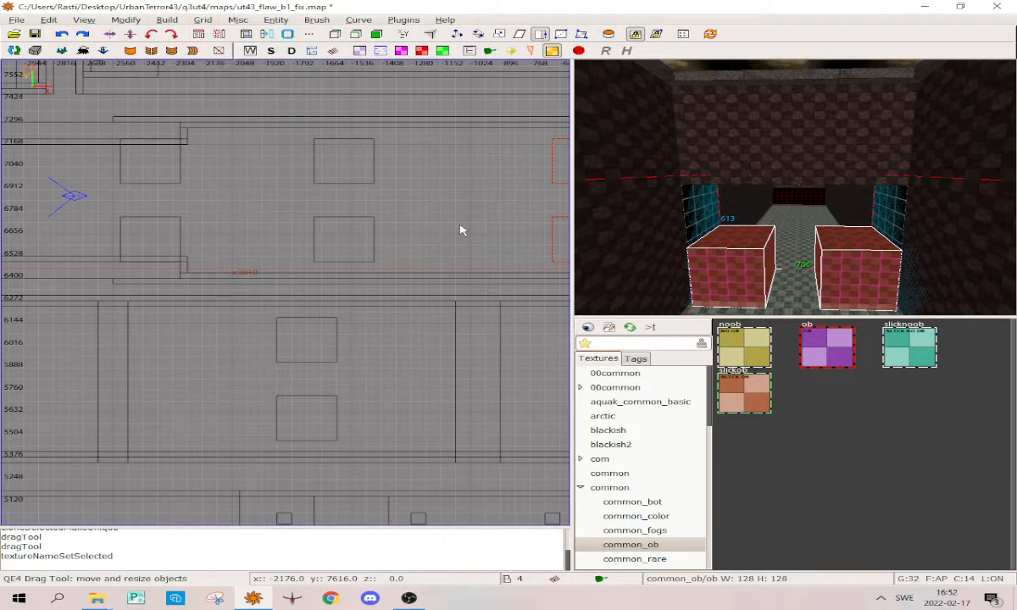
# Clear the selection and select the pair of purple-grid blocks between the green-grid platforms in the next jump room
pyautogui.scroll(-4, 441, 230)
pyautogui.press('Escape')
pyautogui.rightClick(746, 203)
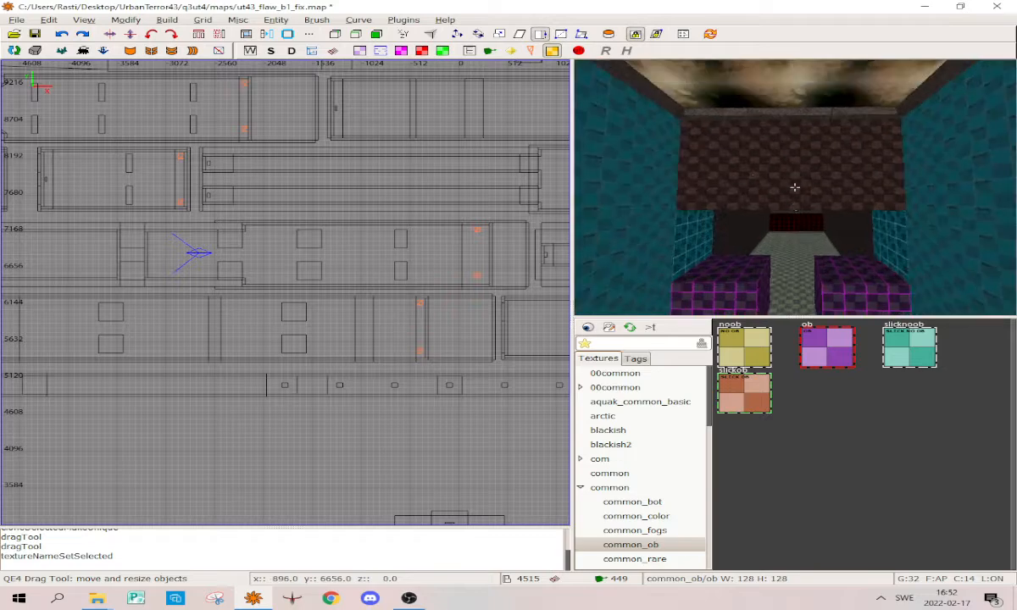
pyautogui.press('w')
pyautogui.rightClick(795, 187)
pyautogui.scroll(-4, 231, 268)
pyautogui.rightClick(704, 222)
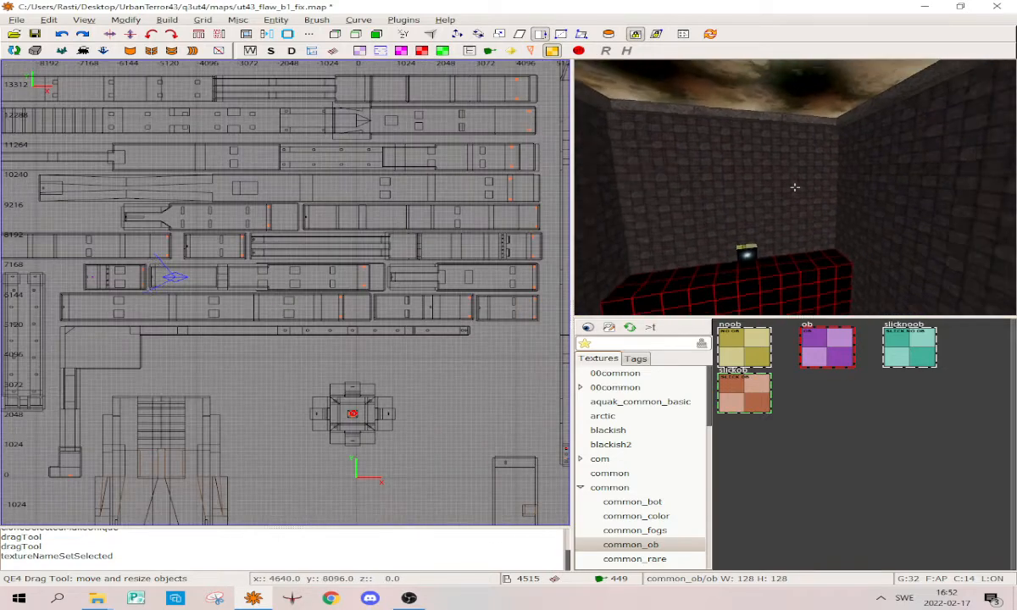
pyautogui.press('w')
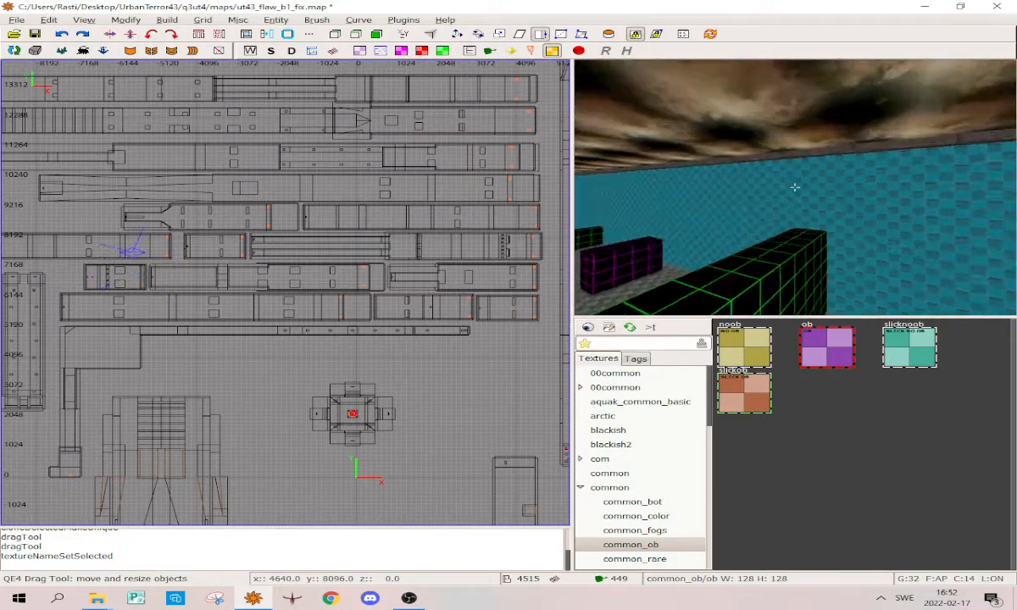
pyautogui.press('w')
pyautogui.keyDown('shift'); pyautogui.click(714, 224); pyautogui.keyUp('shift')
pyautogui.keyDown('shift'); pyautogui.click(785, 221); pyautogui.keyUp('shift')
# Add the two flat purple-grid blocks on the floor further along the same room to the selection
pyautogui.rightClick(785, 222)
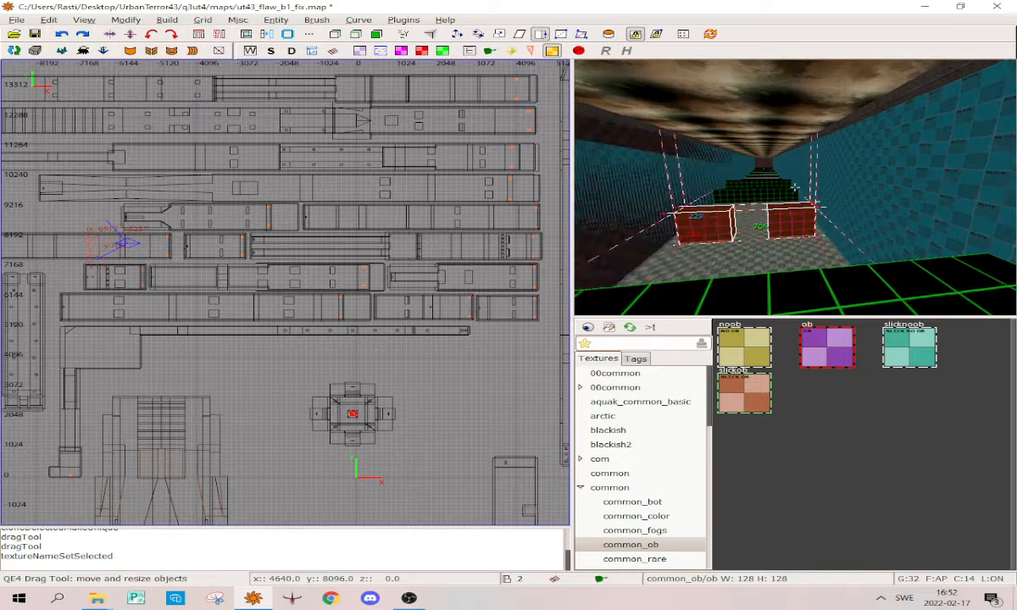
pyautogui.press('w')
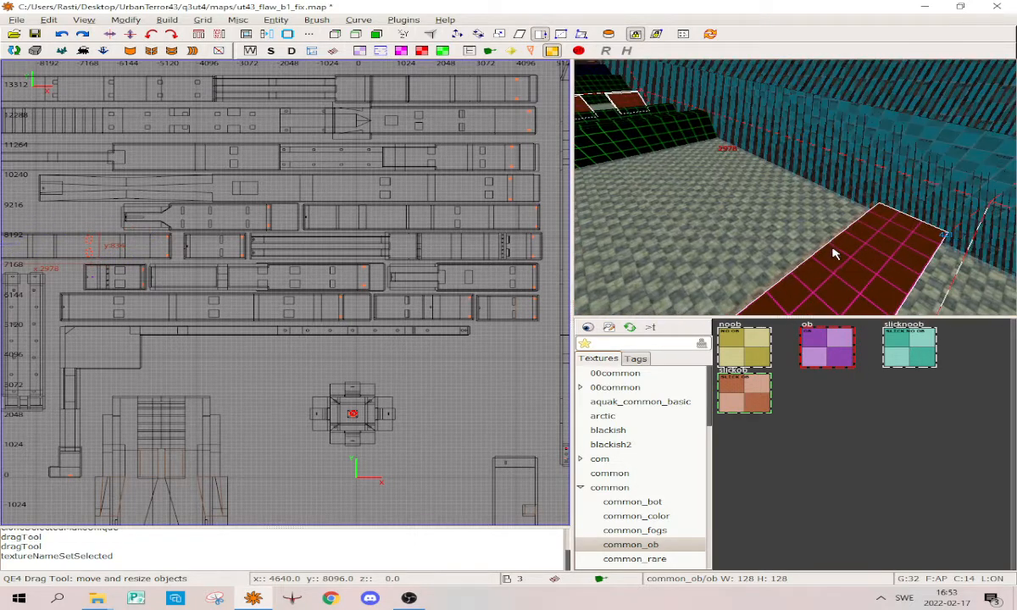
pyautogui.press('w')
pyautogui.rightClick(848, 195)
pyautogui.press('s')
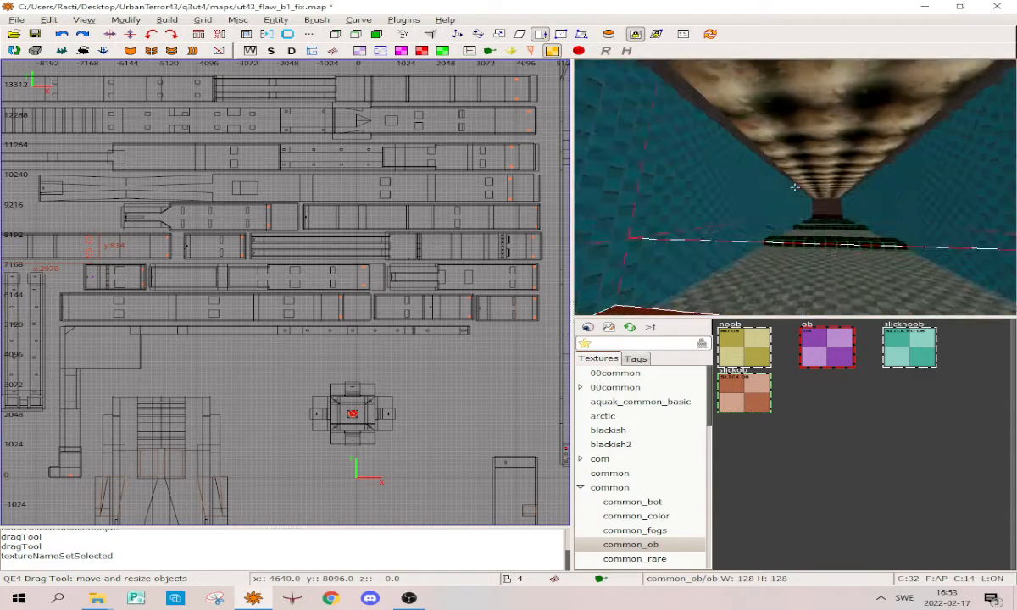
pyautogui.press('w')
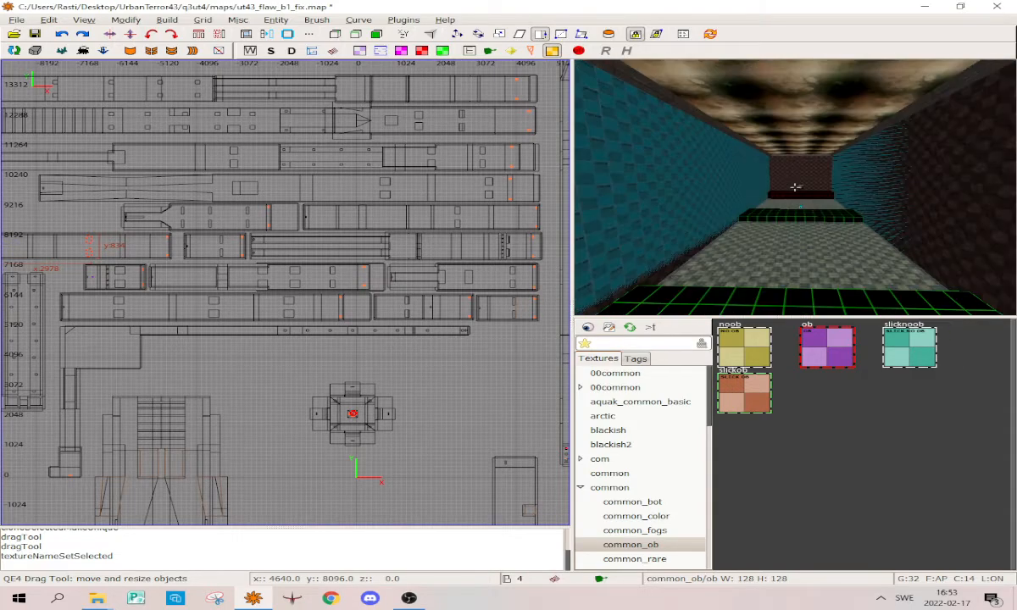
pyautogui.rightClick(795, 188)
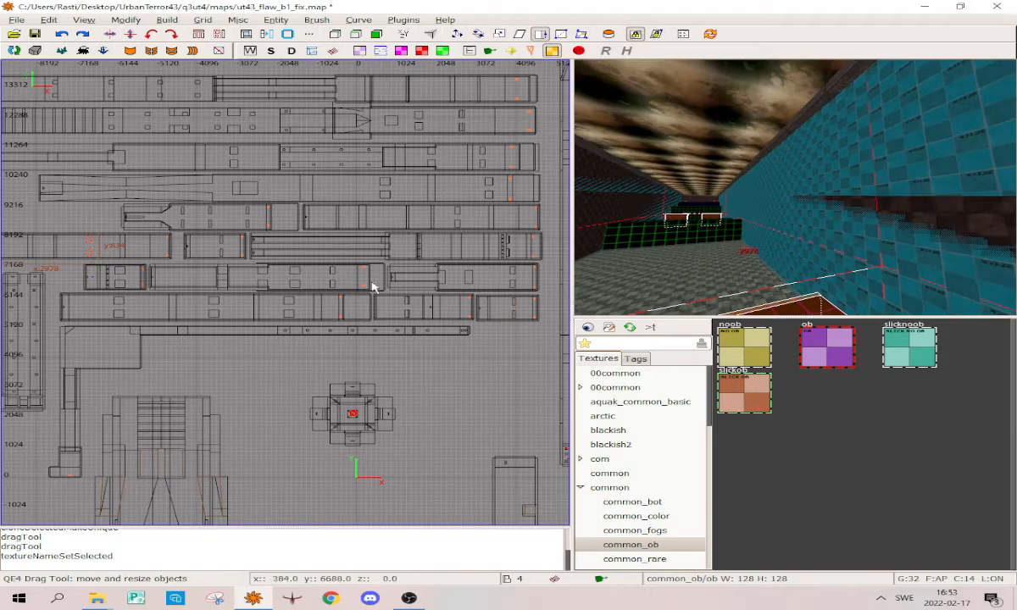
# Duplicate the four selected purple-grid blocks, align the copies with the originals, and apply the ob texture to them
pyautogui.hotkey('ctrl', 'Tab')
pyautogui.hotkey('ctrl', 'Tab')
pyautogui.hotkey('ctrl', 'Tab')
pyautogui.scroll(5, 302, 305)
pyautogui.scroll(5, 427, 313)
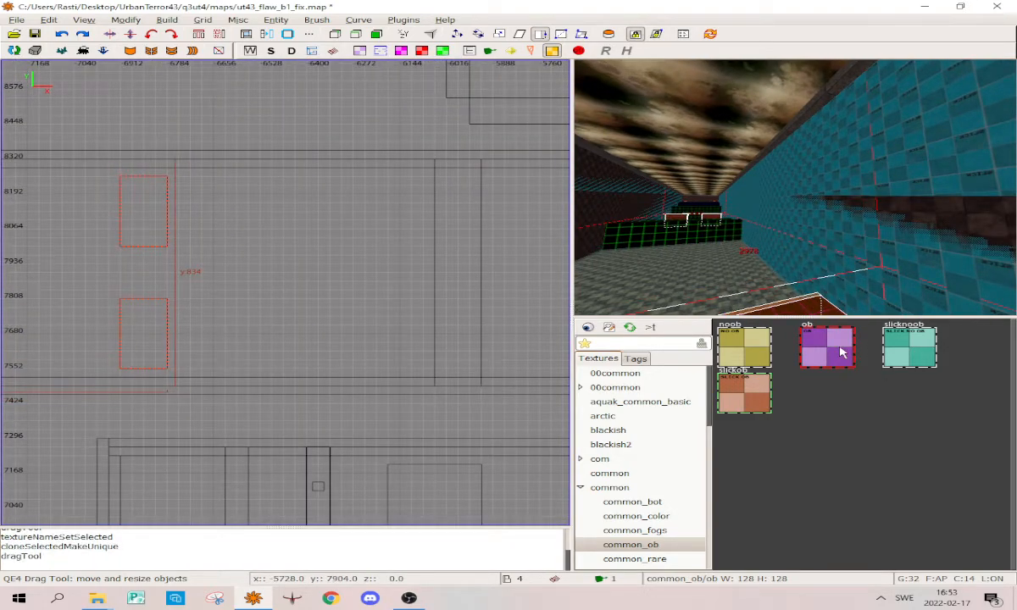
# Duplicate the pair of yellow-grid blocks in the short jump room, align the copies with the originals, and apply the ob texture
pyautogui.scroll(-10, 352, 312)
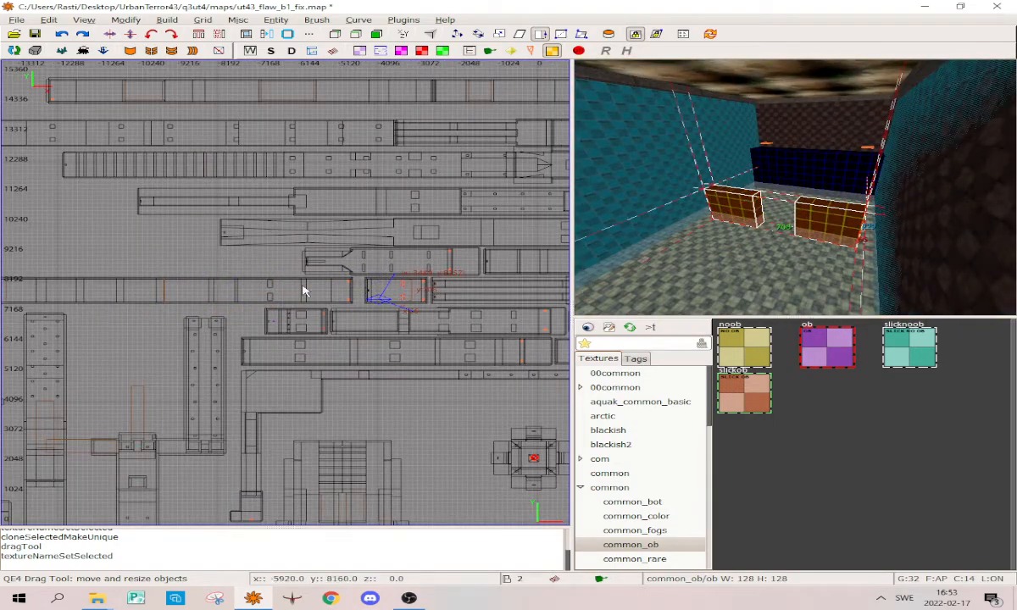
pyautogui.scroll(6, 404, 271)
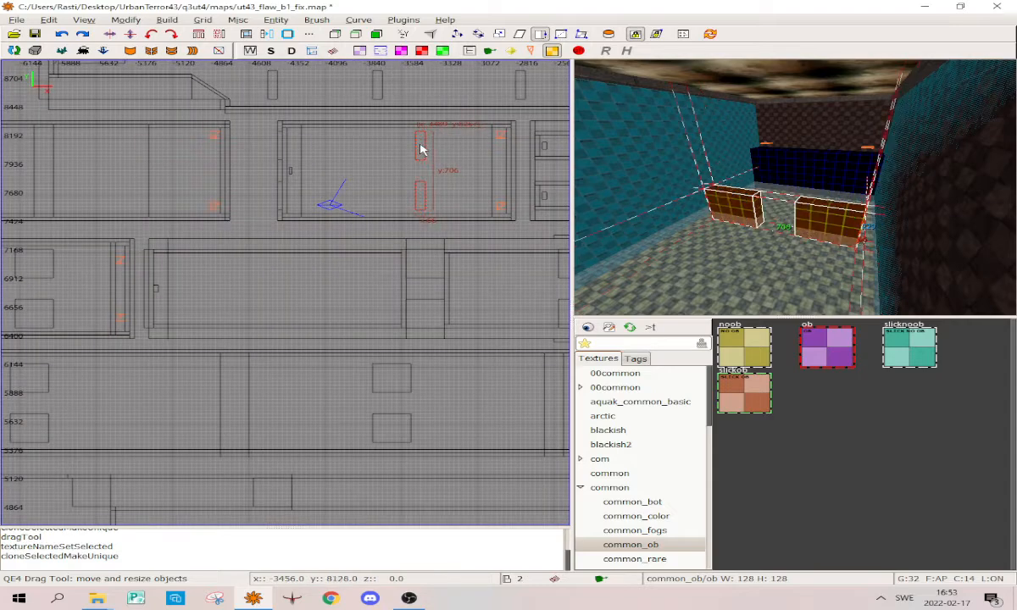
pyautogui.rightClick(856, 236)
pyautogui.press('w')
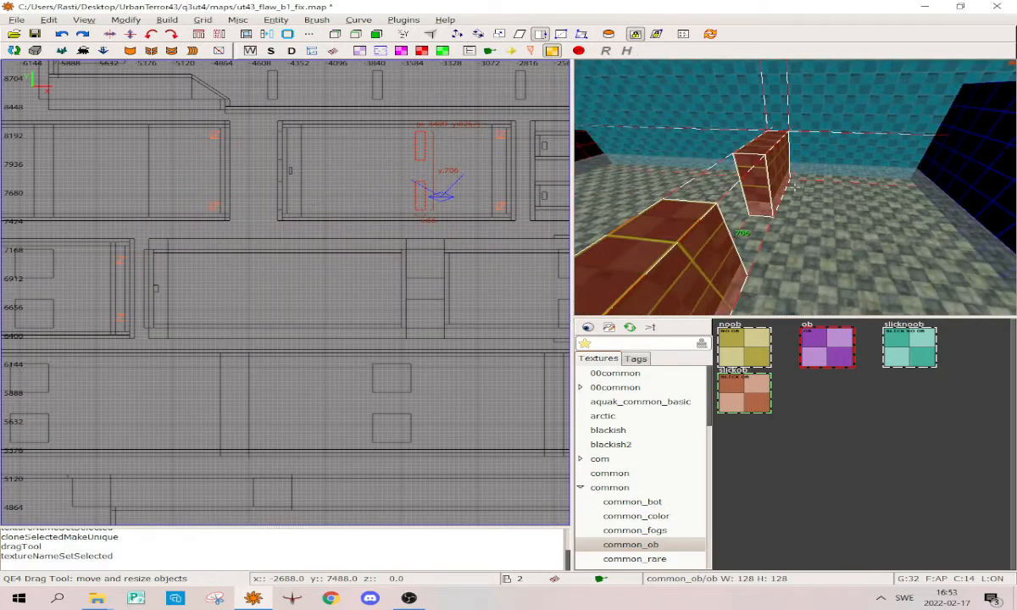
pyautogui.press('s')
pyautogui.press('Escape')
# Select the two pairs of orange-grid blocks in the next jump room
pyautogui.rightClick(795, 187)
pyautogui.scroll(-4, 402, 209)
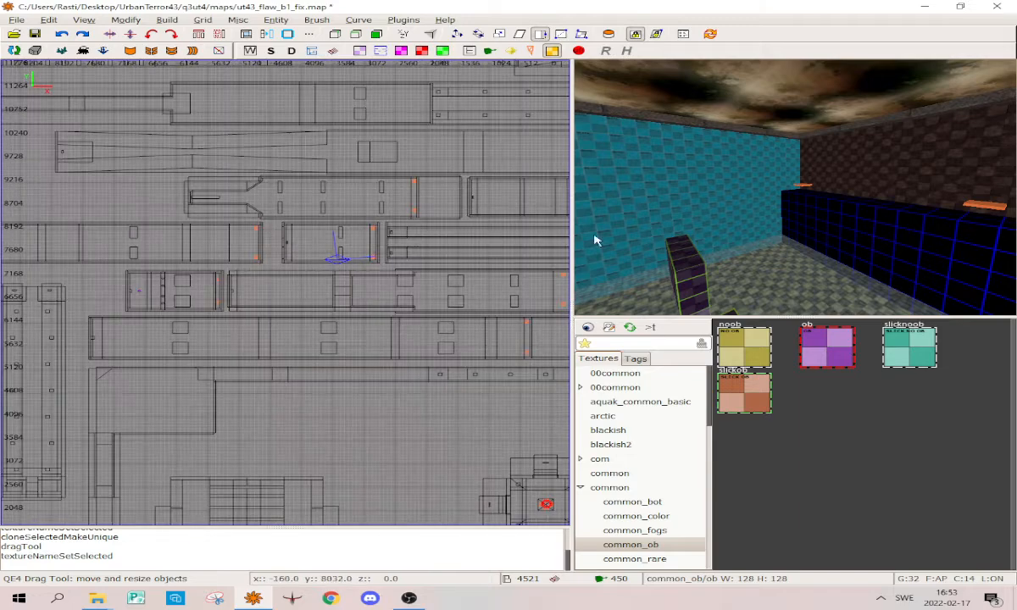
pyautogui.rightClick(604, 239)
pyautogui.press('w')
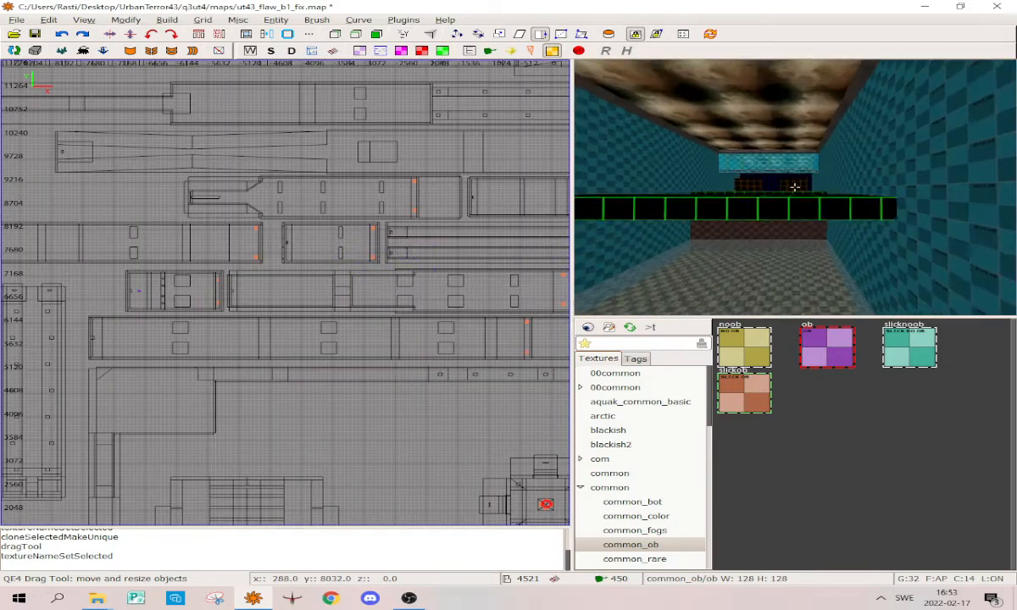
pyautogui.rightClick(794, 187)
pyautogui.keyDown('shift'); pyautogui.click(654, 202); pyautogui.keyUp('shift')
pyautogui.rightClick(654, 202)
pyautogui.rightClick(795, 187)
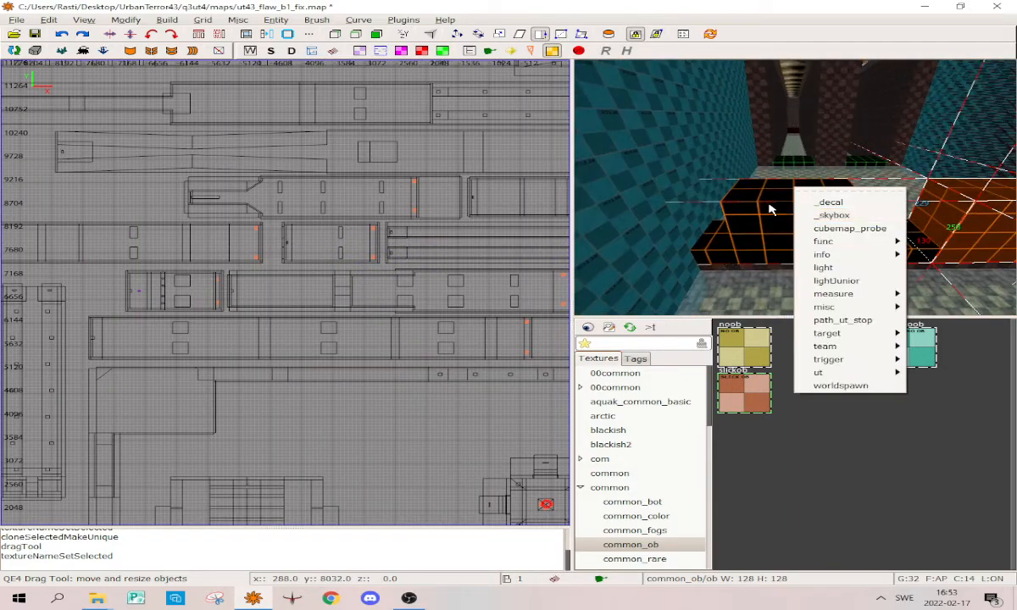
pyautogui.keyDown('shift'); pyautogui.click(771, 209); pyautogui.keyUp('shift')
pyautogui.keyDown('shift'); pyautogui.click(767, 228); pyautogui.keyUp('shift')
pyautogui.rightClick(767, 229)
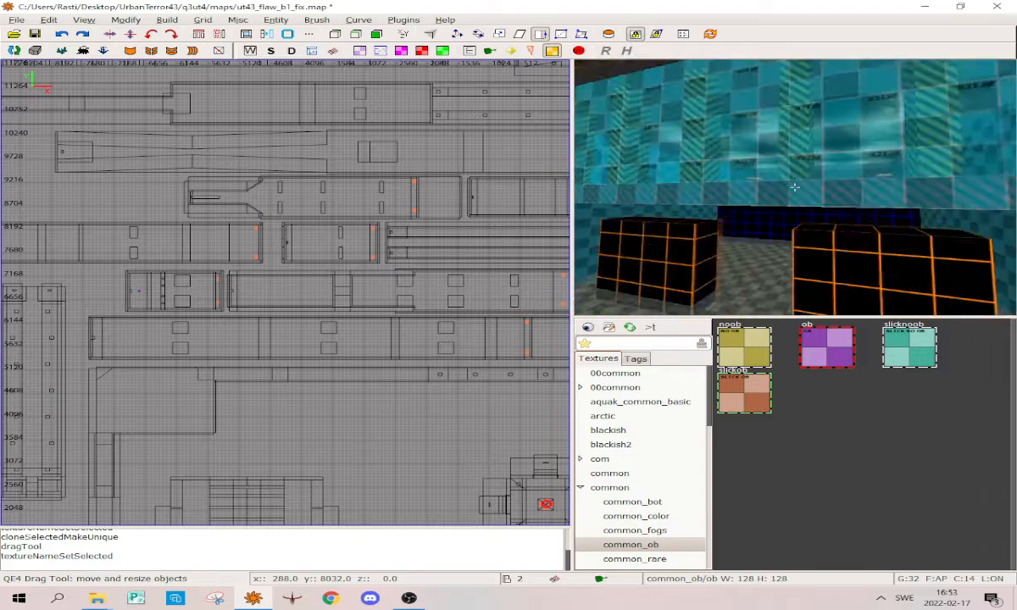
pyautogui.rightClick(795, 188)
# Duplicate the four selected orange-grid blocks, align the copies with the originals, and apply the ob texture to them
pyautogui.hotkey('ctrl', 'Tab')
pyautogui.hotkey('ctrl', 'Tab')
pyautogui.hotkey('ctrl', 'Tab')
pyautogui.scroll(4, 293, 307)
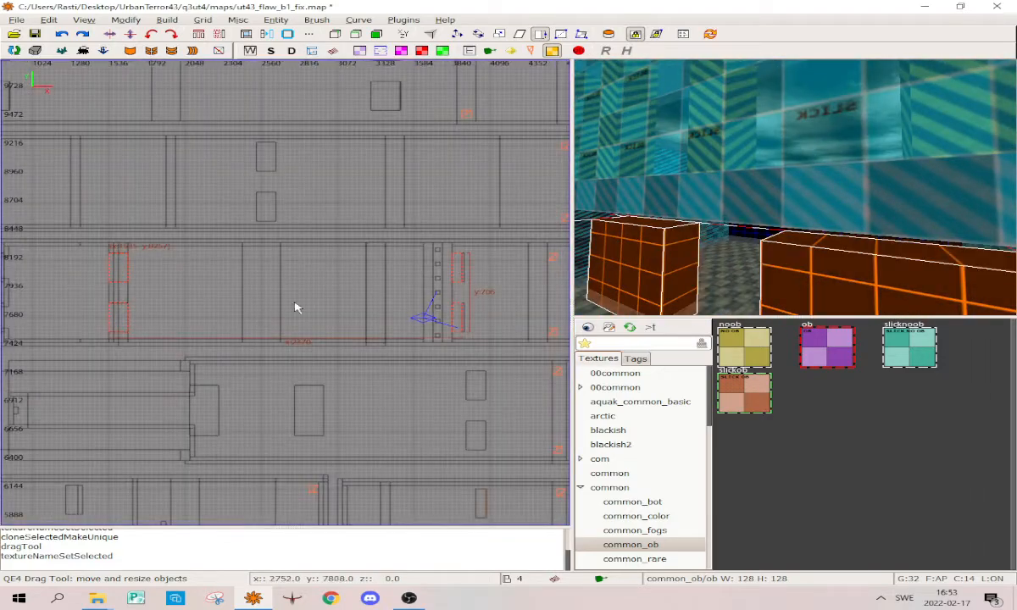
pyautogui.hotkey('shift', 'space')
pyautogui.moveTo(480, 269); pyautogui.dragTo(393, 272, button='right')
pyautogui.scroll(3, 460, 218)
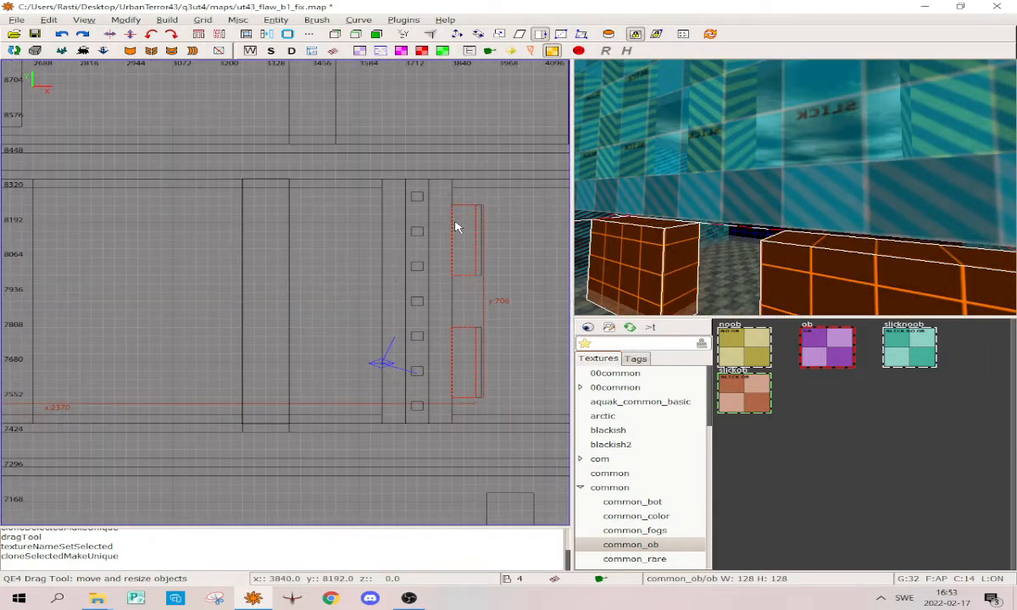
pyautogui.click(822, 360)
# Duplicate the two thin orange-grid strips attached to the second pair of blocks, align the copies, and apply the ob texture
pyautogui.rightClick(860, 284)
pyautogui.press('w')
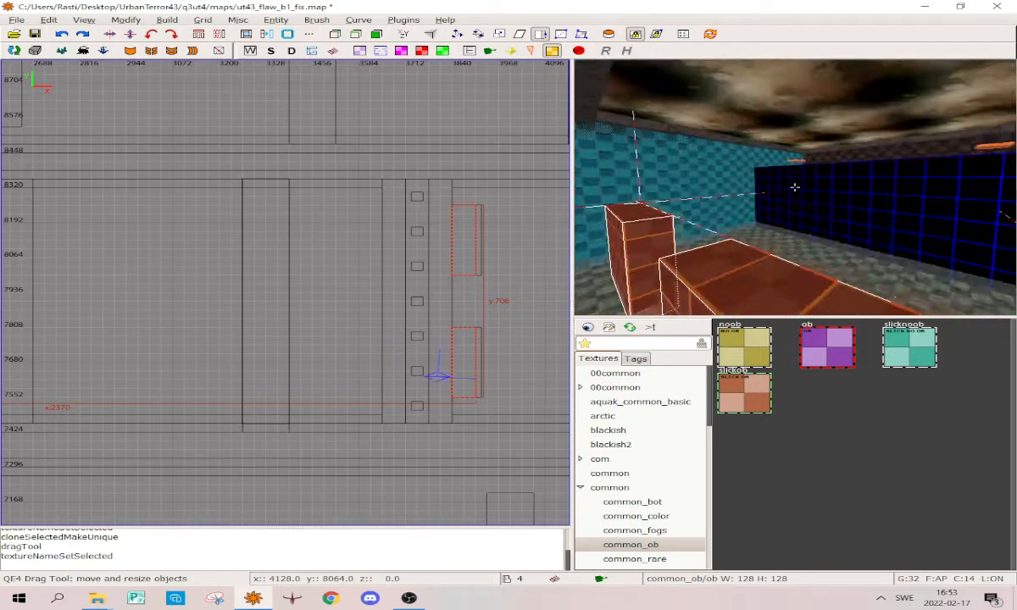
pyautogui.rightClick(795, 187)
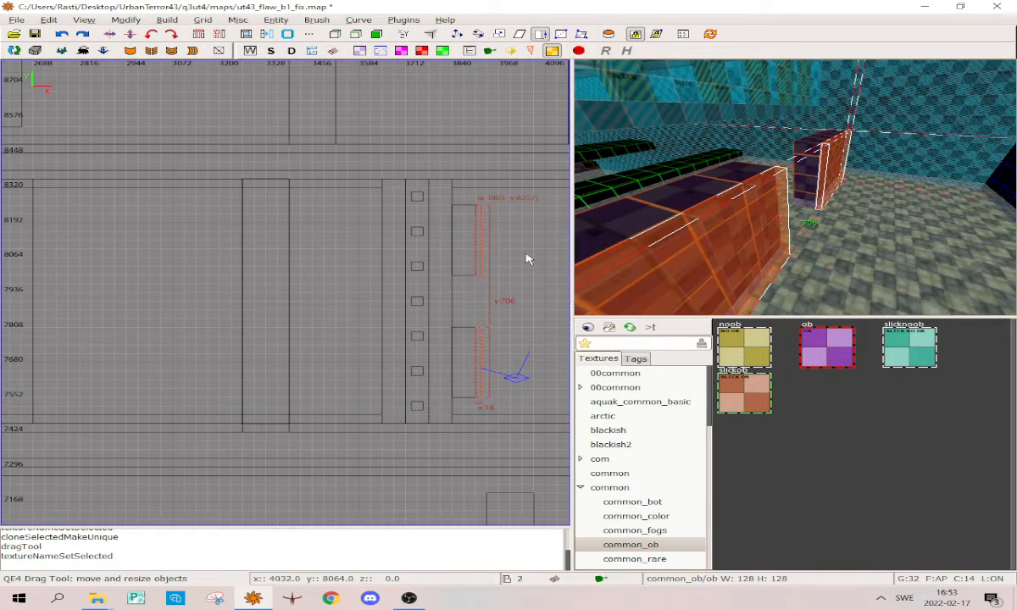
pyautogui.press('space')
pyautogui.click(816, 352)
pyautogui.scroll(-5, 329, 259)
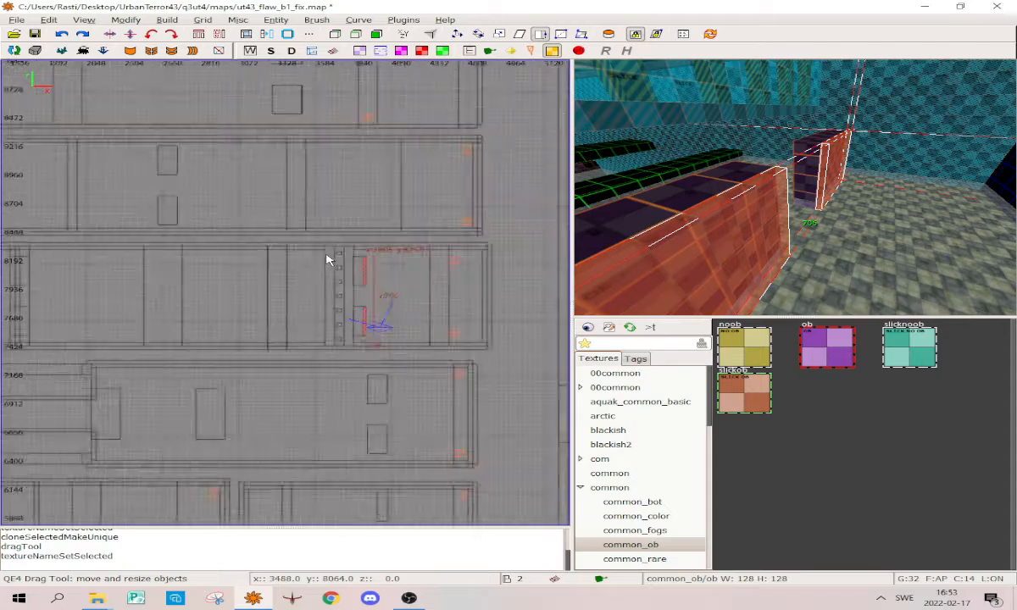
pyautogui.press('Escape')
# Select the pair of yellow-grid blocks and the flat full-width yellow-grid block further along the next jump room
pyautogui.rightClick(653, 233)
pyautogui.rightClick(795, 187)
pyautogui.scroll(-5, 543, 253)
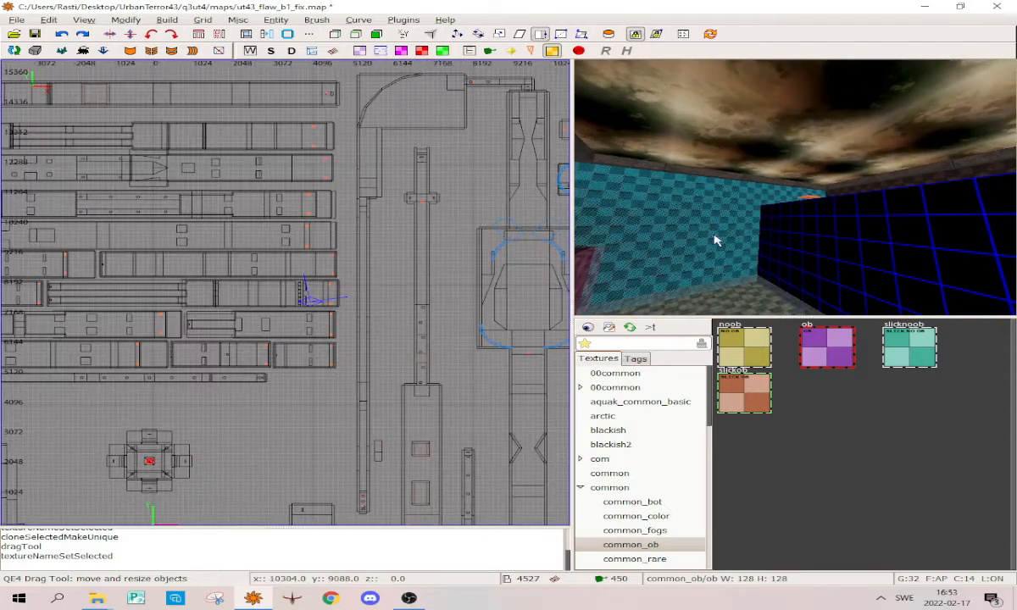
pyautogui.rightClick(715, 238)
pyautogui.press('w')
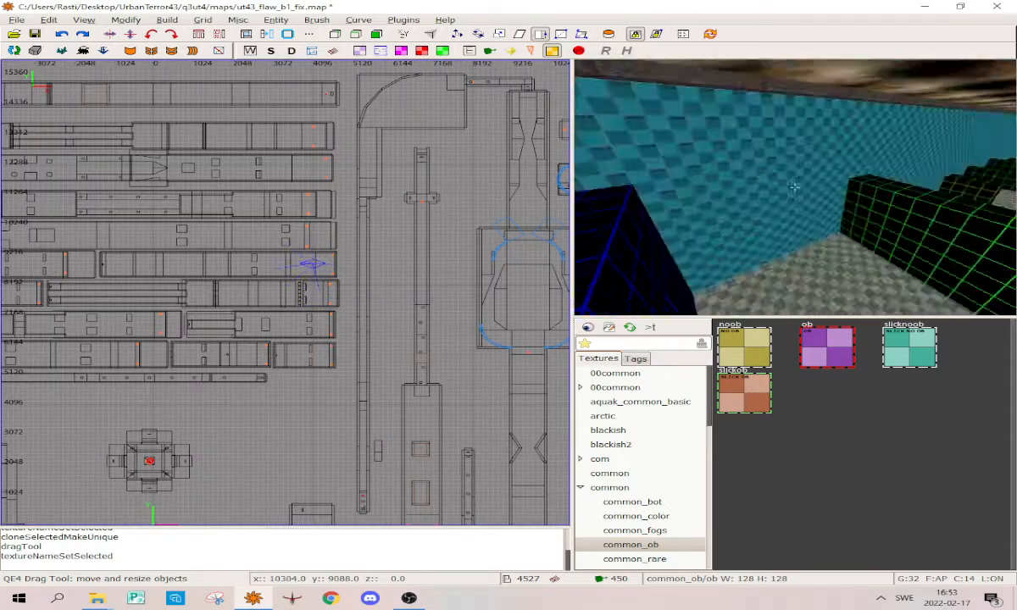
pyautogui.press('w')
pyautogui.rightClick(795, 187)
pyautogui.keyDown('shift'); pyautogui.click(646, 256); pyautogui.keyUp('shift')
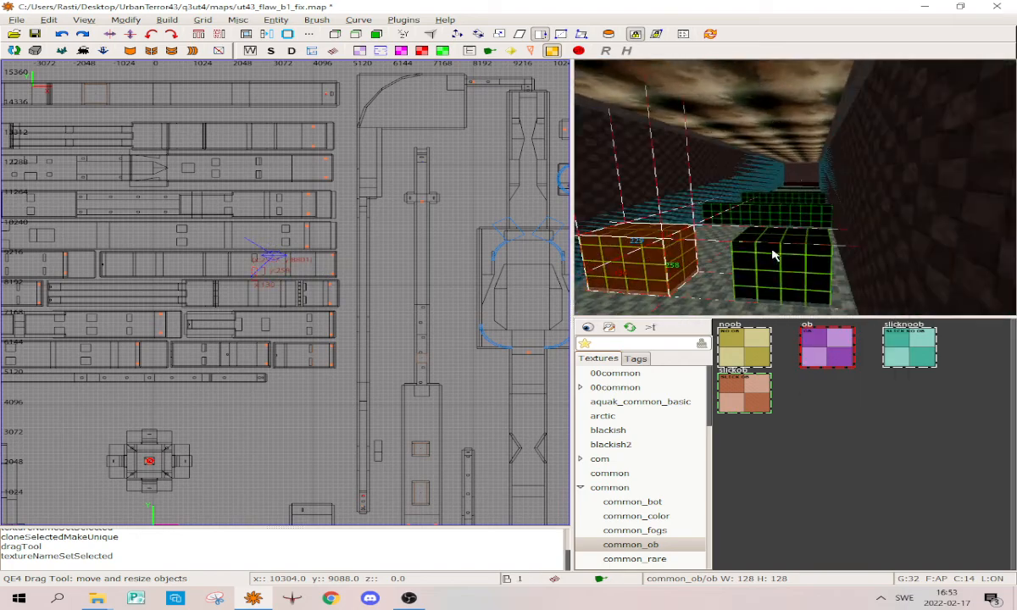
pyautogui.keyDown('shift'); pyautogui.click(773, 257); pyautogui.keyUp('shift')
pyautogui.rightClick(773, 257)
pyautogui.press('w')
pyautogui.rightClick(795, 187)
pyautogui.keyDown('shift'); pyautogui.click(772, 248); pyautogui.keyUp('shift')
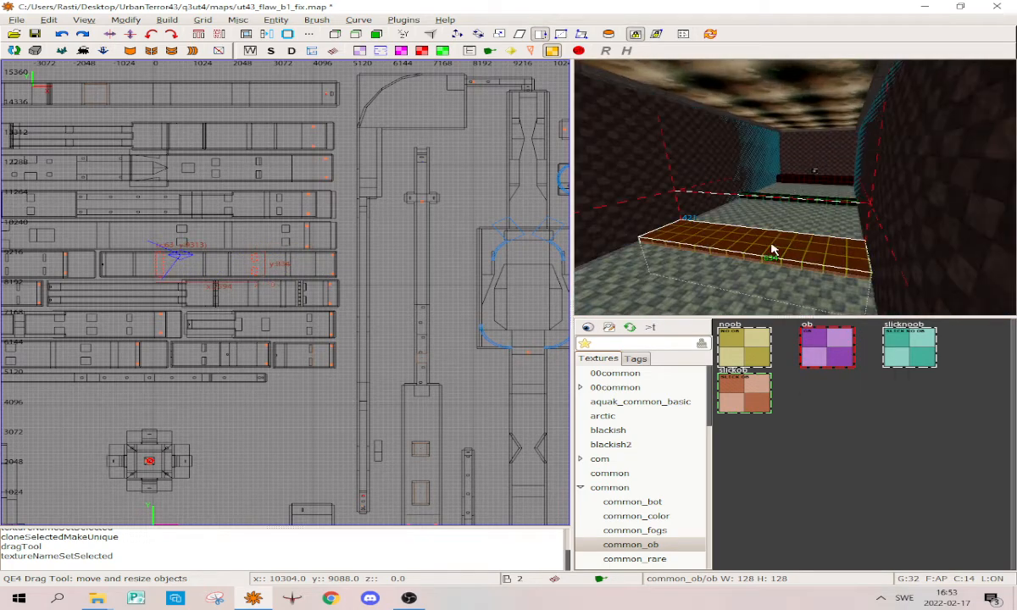
# Duplicate the three selected yellow-grid blocks, align the copies with the originals, and apply the ob texture to them
pyautogui.scroll(-5, 217, 228)
pyautogui.moveTo(218, 227); pyautogui.dragTo(269, 224, button='right')
pyautogui.scroll(5, 339, 283)
pyautogui.scroll(5, 339, 280)
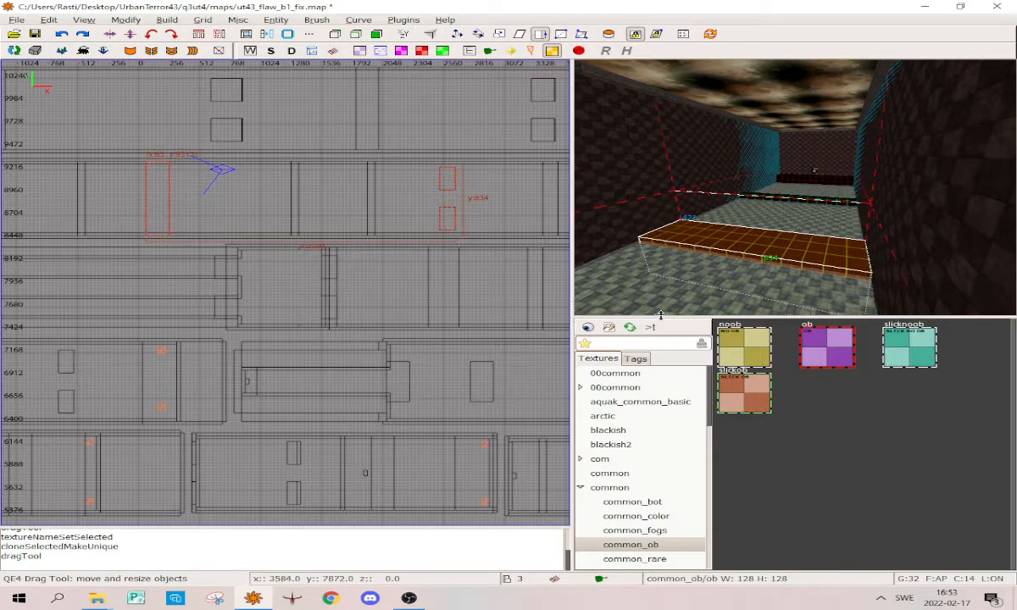
pyautogui.click(833, 356)
# Duplicate the pair of magenta-grid blocks before the blue-grid end platform, align the copies, and apply the ob texture
pyautogui.scroll(-5, 231, 334)
pyautogui.moveTo(232, 334)
pyautogui.mouseDown(button='right')
pyautogui.moveTo(503, 317)
pyautogui.moveTo(698, 322)
pyautogui.mouseUp(button='right')
pyautogui.scroll(1, 305, 271)
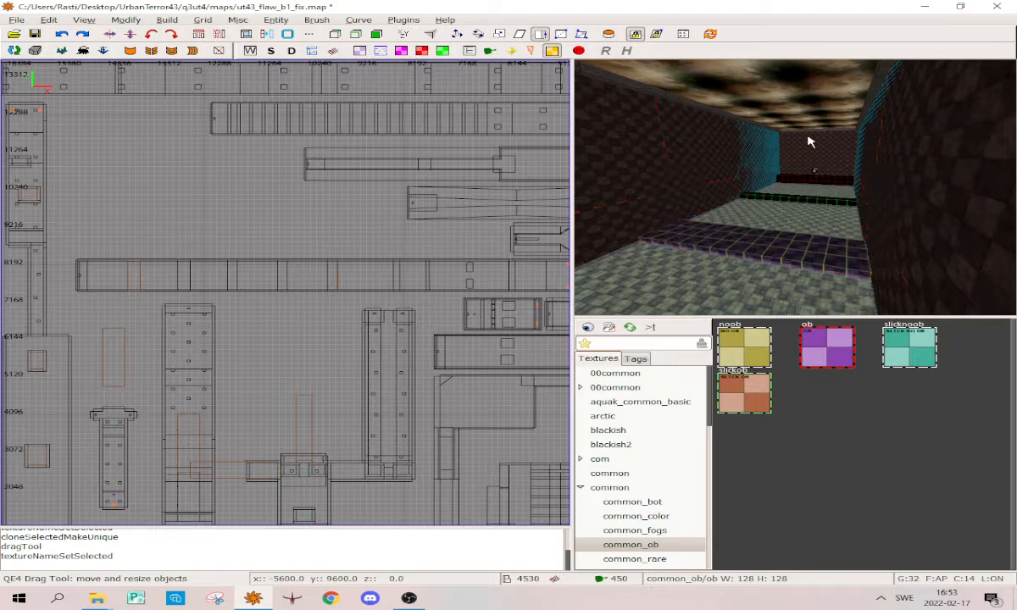
pyautogui.rightClick(809, 142)
pyautogui.rightClick(795, 189)
pyautogui.scroll(-5, 392, 300)
pyautogui.moveTo(393, 300); pyautogui.dragTo(234, 307, button='right')
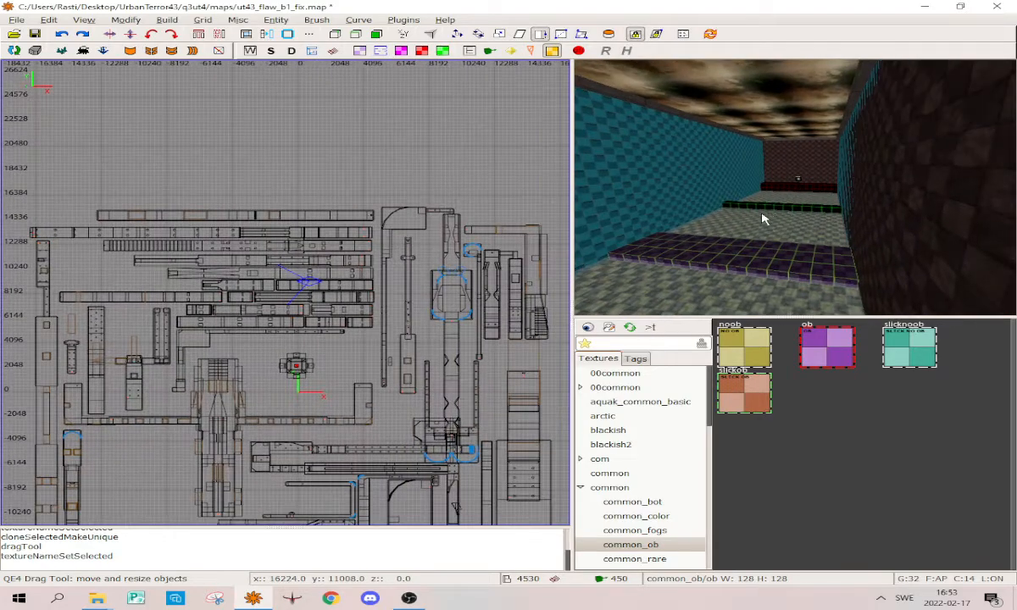
pyautogui.rightClick(763, 219)
pyautogui.press('w')
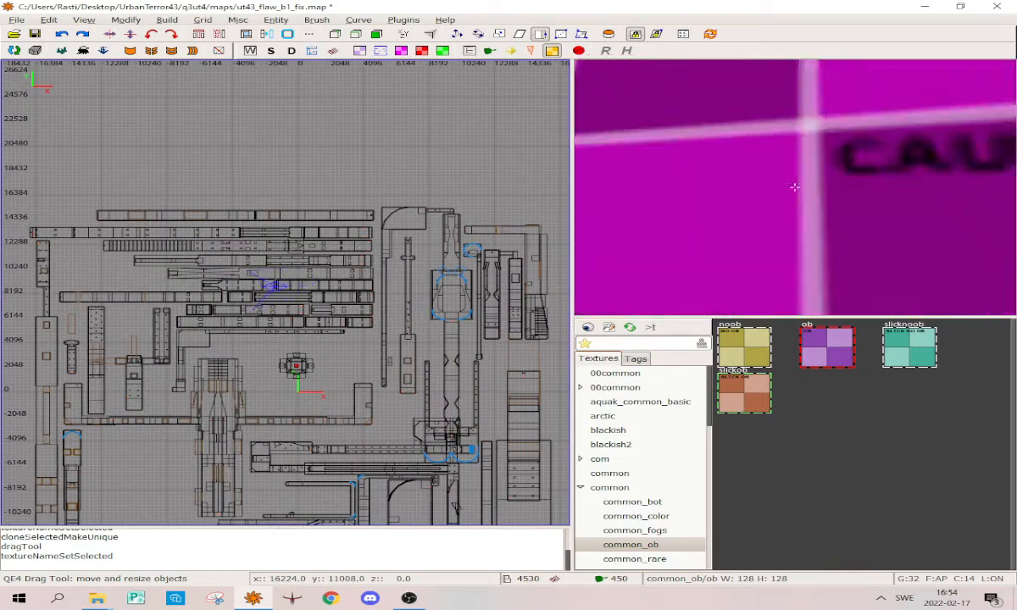
pyautogui.press('w')
pyautogui.rightClick(795, 187)
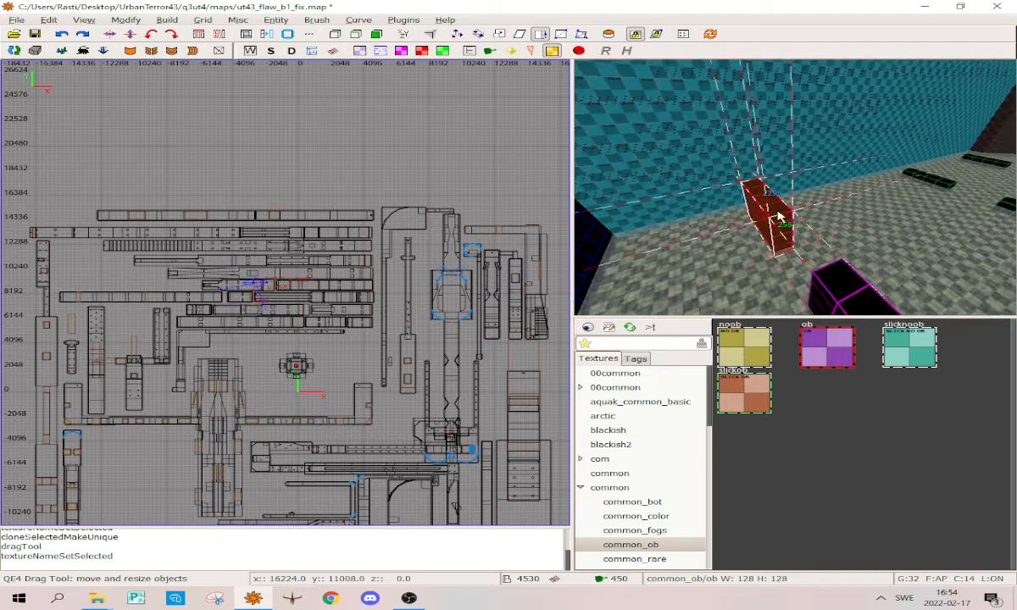
pyautogui.scroll(12, 320, 248)
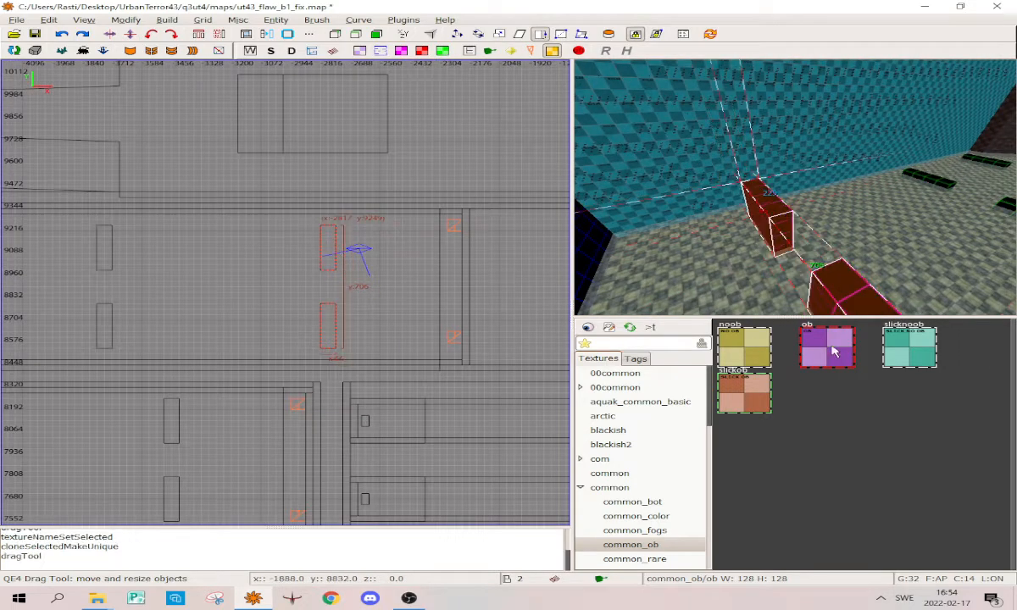
pyautogui.click(834, 352)
pyautogui.scroll(-8, 329, 295)
# Hide the blue-grid block on the next room's floor and apply the slickob texture to the slick block covering it
pyautogui.press('w')
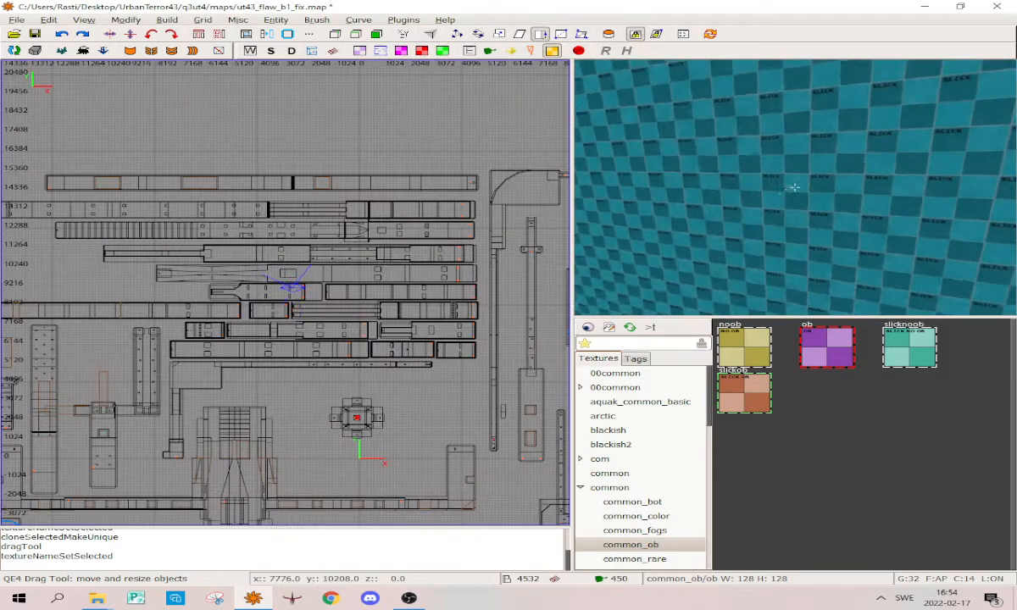
pyautogui.rightClick(795, 187)
pyautogui.hotkey('alt', '4')
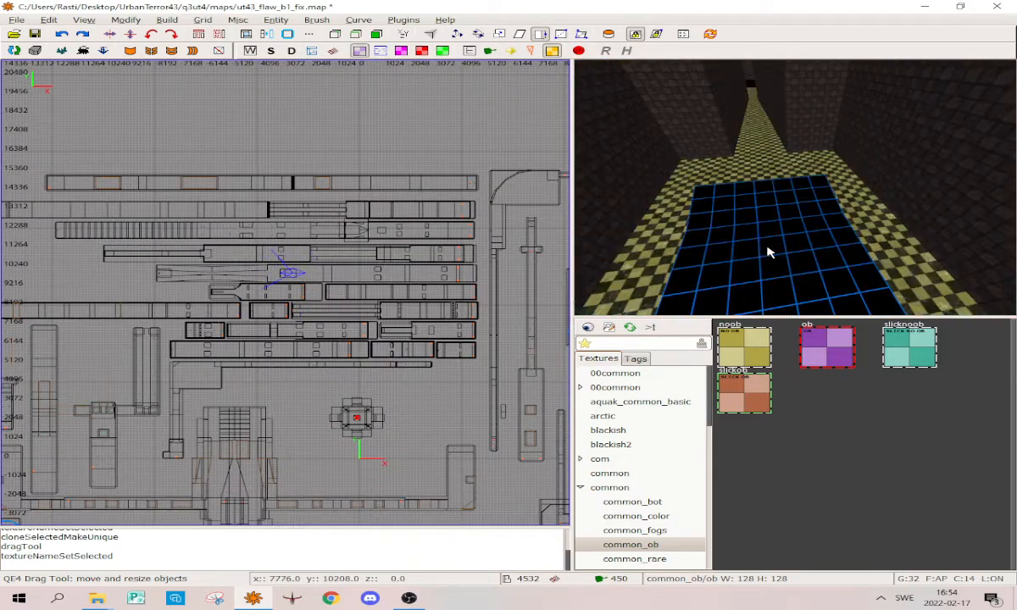
pyautogui.keyDown('shift'); pyautogui.click(772, 232); pyautogui.keyUp('shift')
pyautogui.hotkey('alt', '4')
pyautogui.keyDown('shift'); pyautogui.click(764, 214); pyautogui.keyUp('shift')
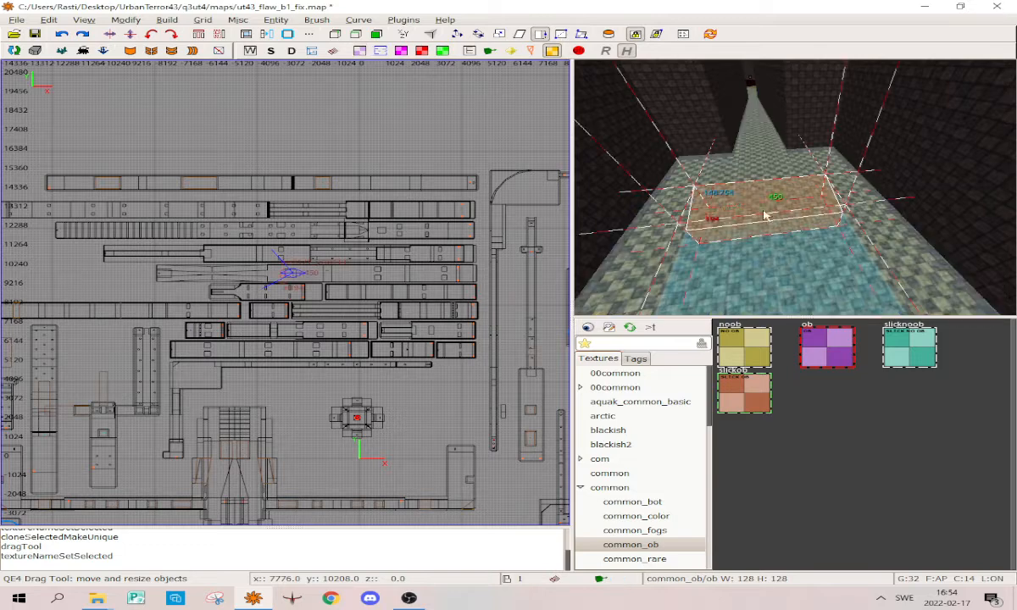
# Hide the pairs of blue-grid blocks inside the slick blocks further along the same room, filtering out the slick brushes
pyautogui.rightClick(818, 136)
pyautogui.press('w')
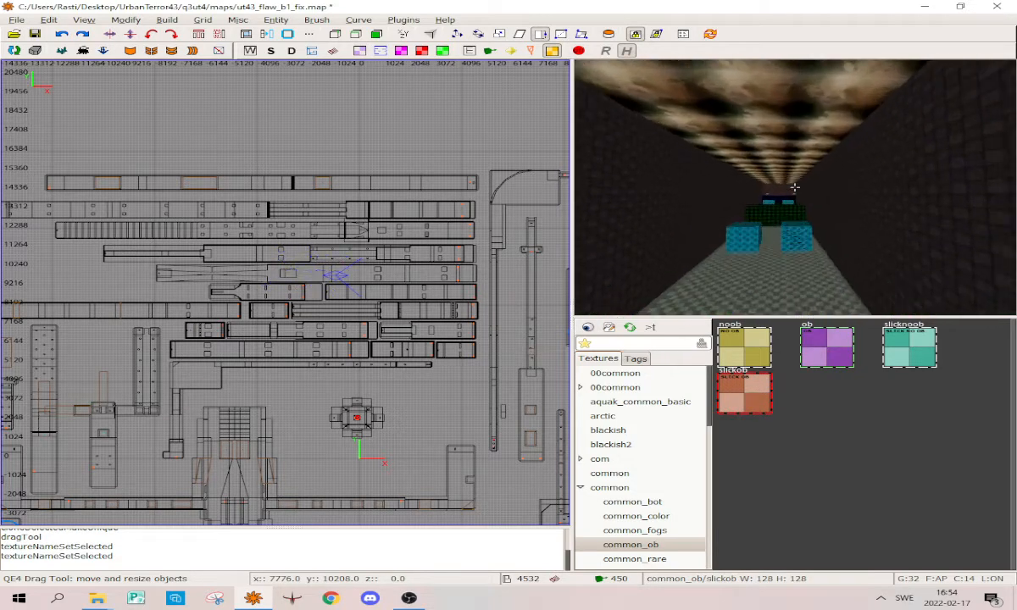
pyautogui.rightClick(795, 188)
pyautogui.hotkey('alt', '4')
pyautogui.keyDown('shift'); pyautogui.click(676, 301); pyautogui.keyUp('shift')
pyautogui.keyDown('shift'); pyautogui.click(826, 297); pyautogui.keyUp('shift')
pyautogui.rightClick(827, 295)
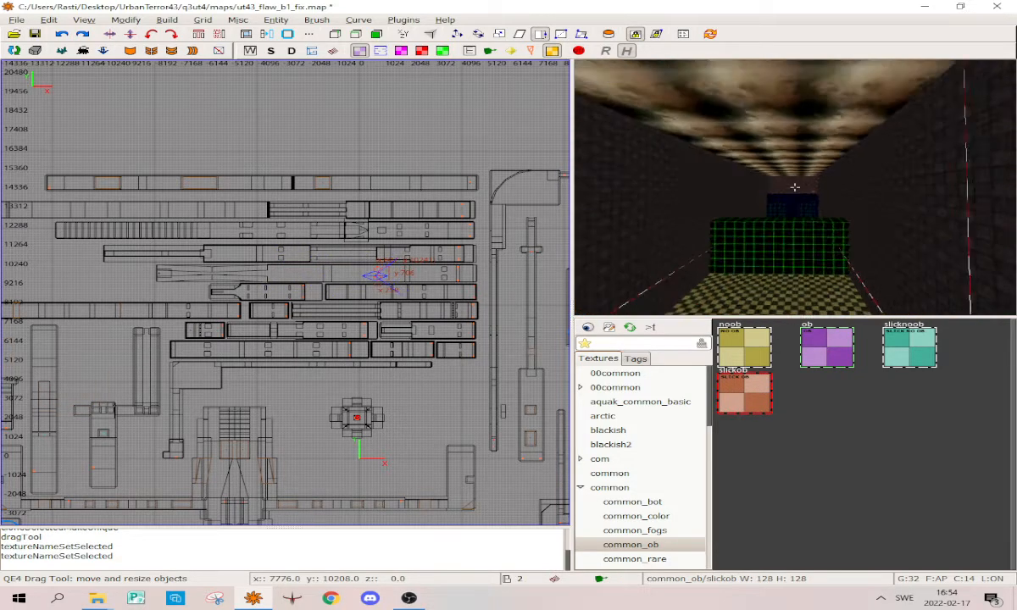
pyautogui.press('w')
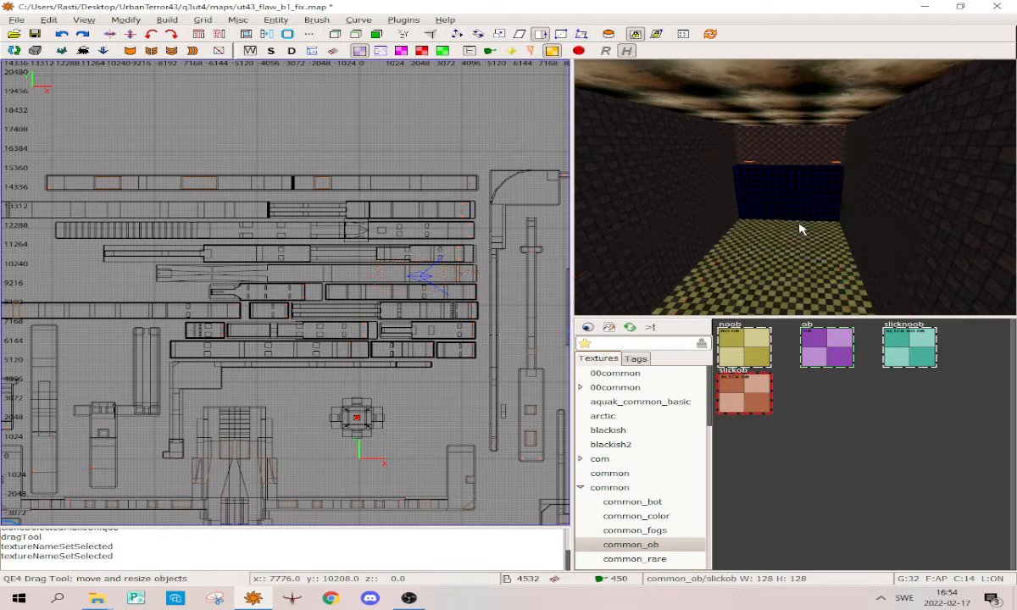
# Apply the slickob texture to the pairs of slick blocks around the green-grid platform and show the hidden blocks again
pyautogui.rightClick(876, 224)
pyautogui.press('s')
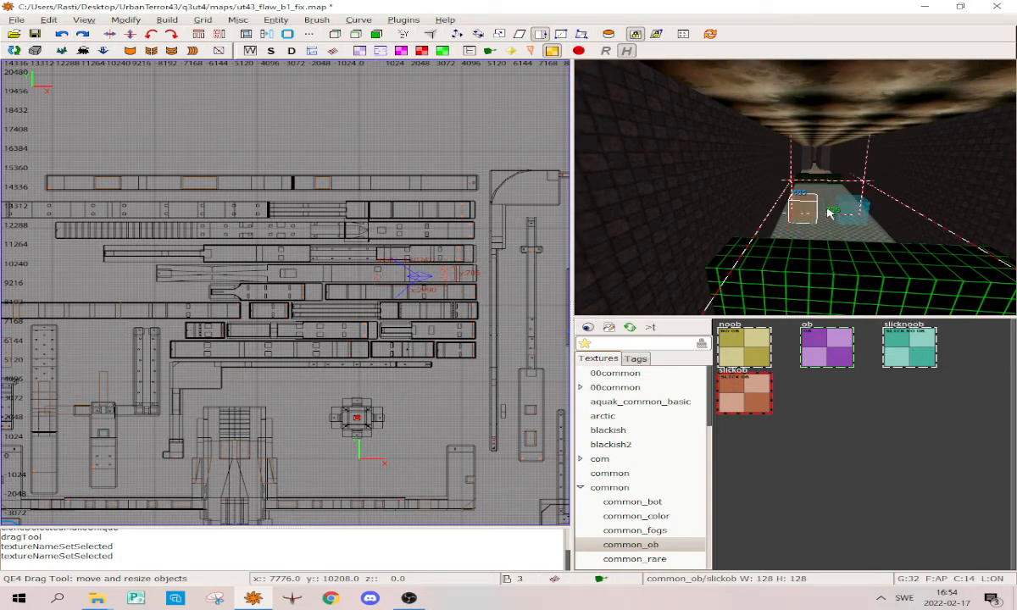
pyautogui.rightClick(794, 187)
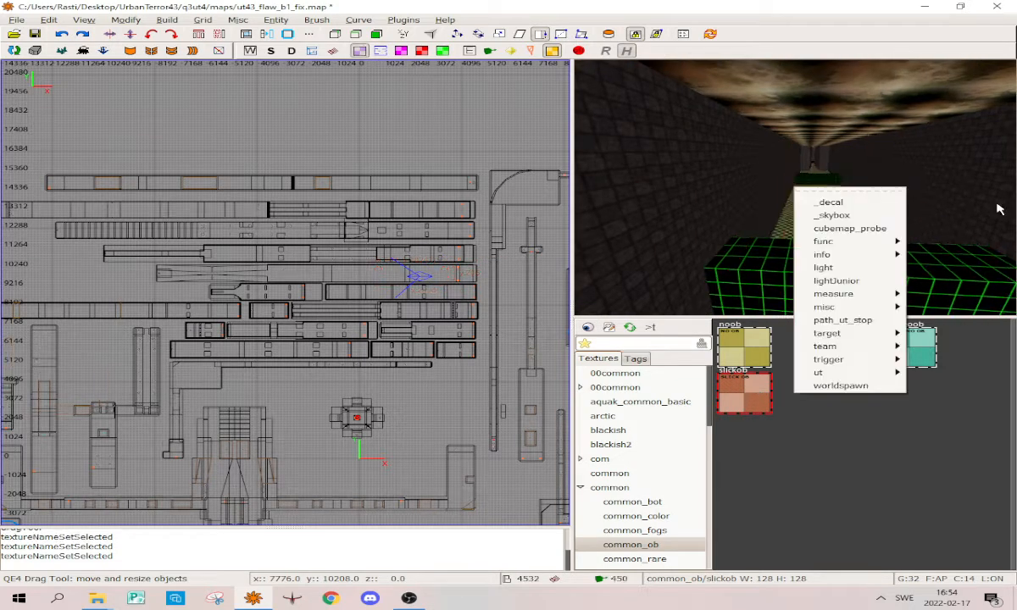
pyautogui.hotkey('alt', 'space')
pyautogui.press('Escape')
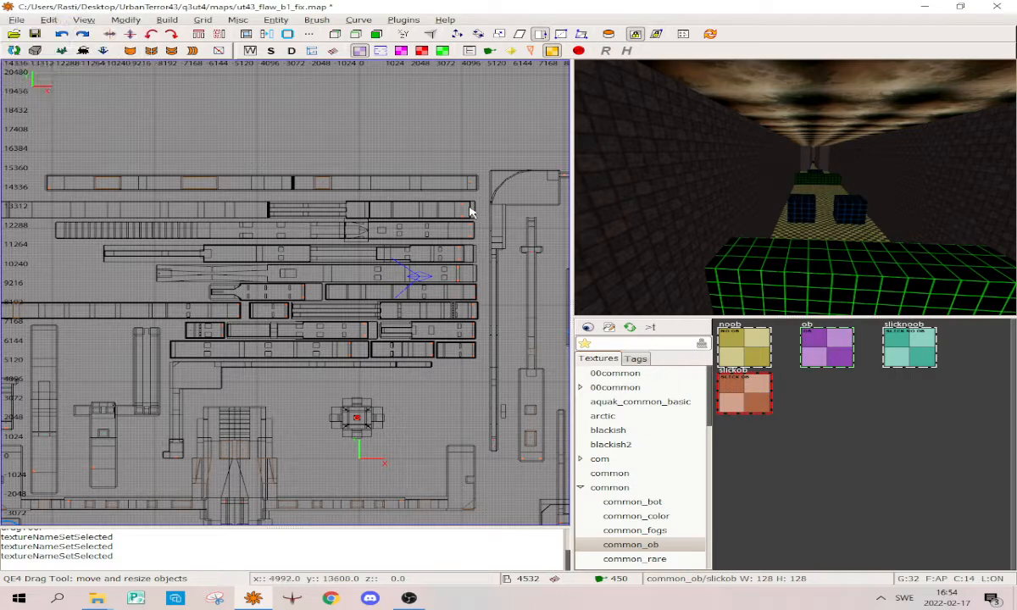
# Duplicate the two pairs of bounce blocks near the next room's blue-grid end platform, align the copies, and apply the ob texture
pyautogui.rightClick(973, 184)
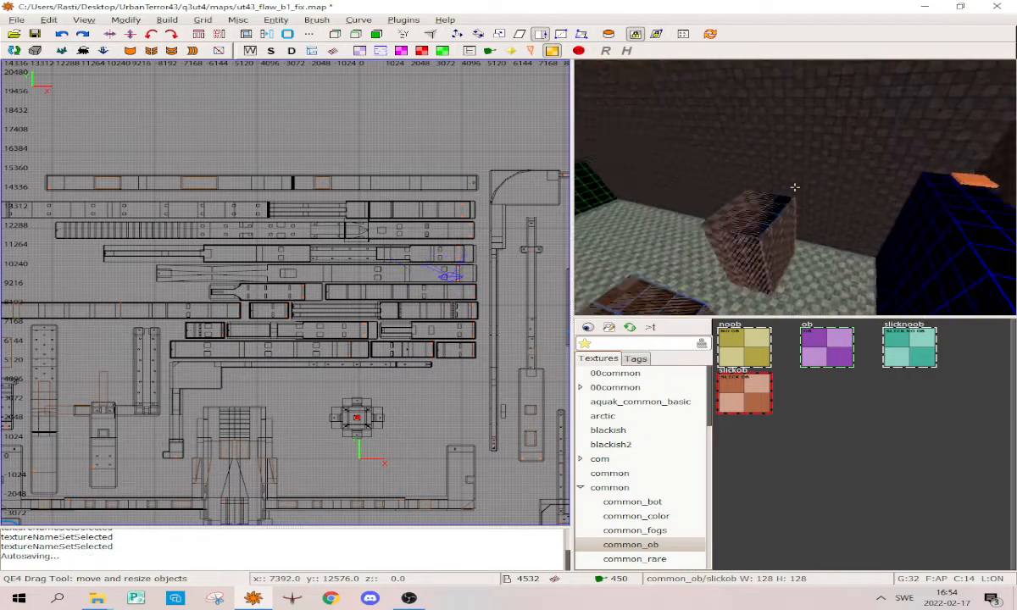
pyautogui.press('w')
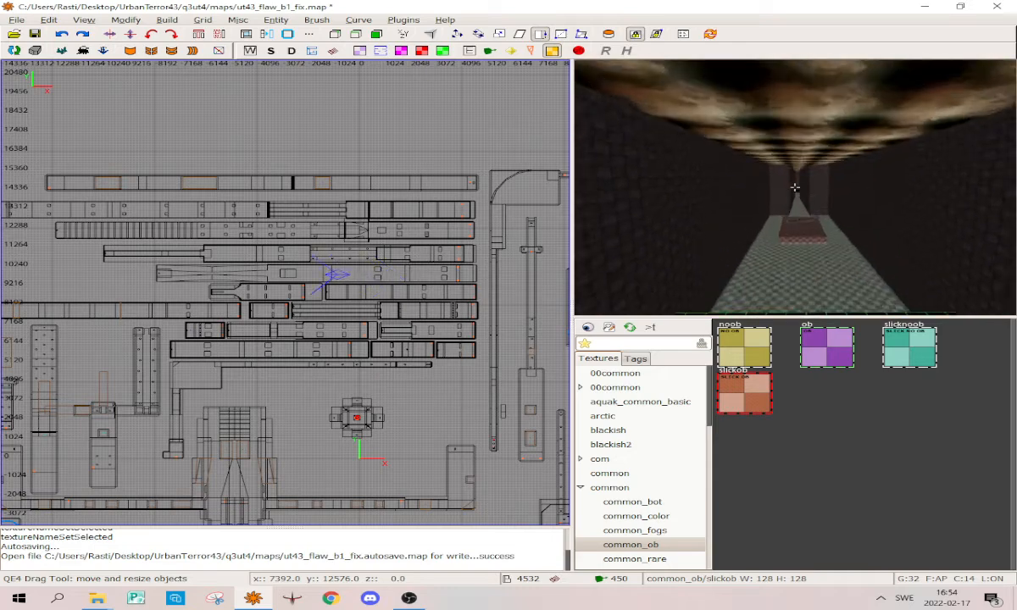
pyautogui.press('w')
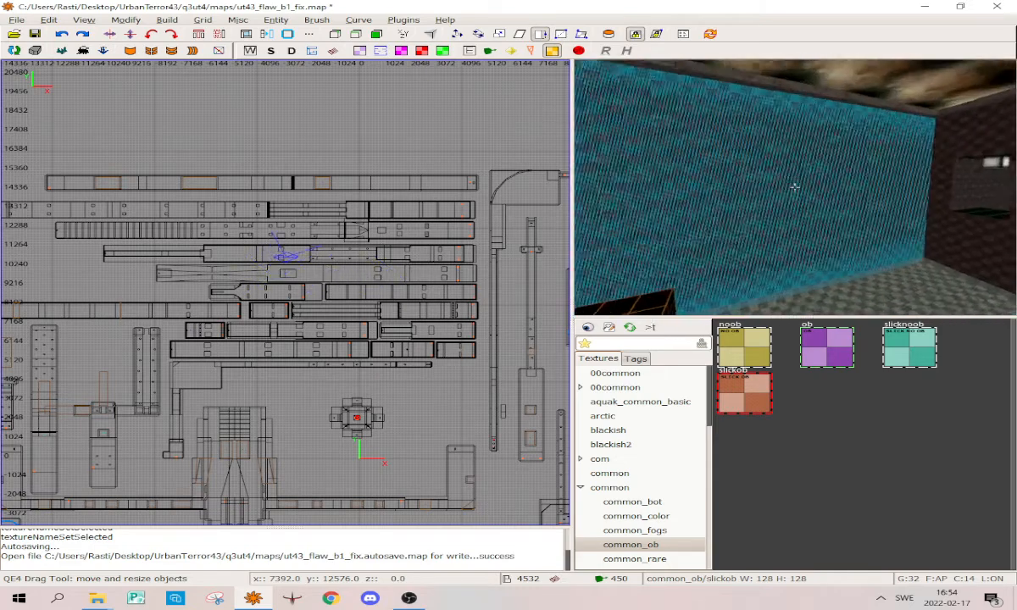
pyautogui.press('w')
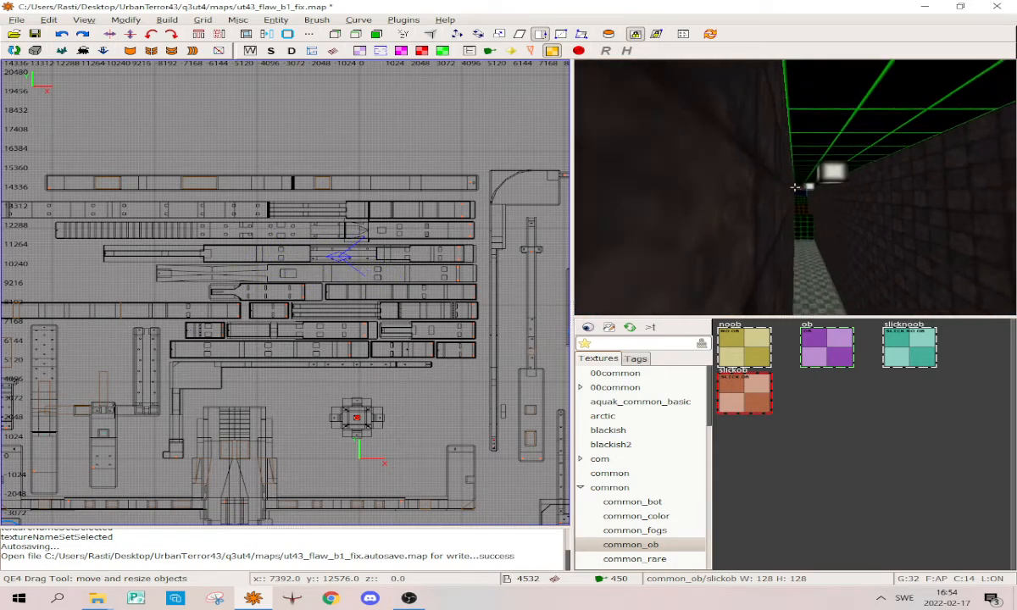
pyautogui.press('w')
pyautogui.rightClick(795, 186)
pyautogui.rightClick(833, 257)
pyautogui.press('w')
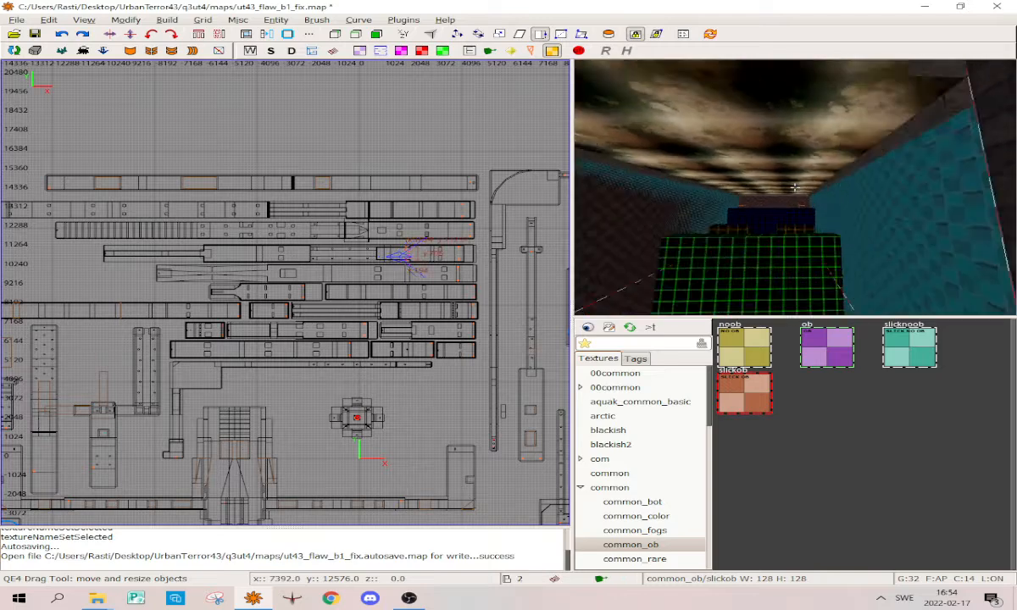
pyautogui.rightClick(812, 227)
pyautogui.scroll(6, 320, 271)
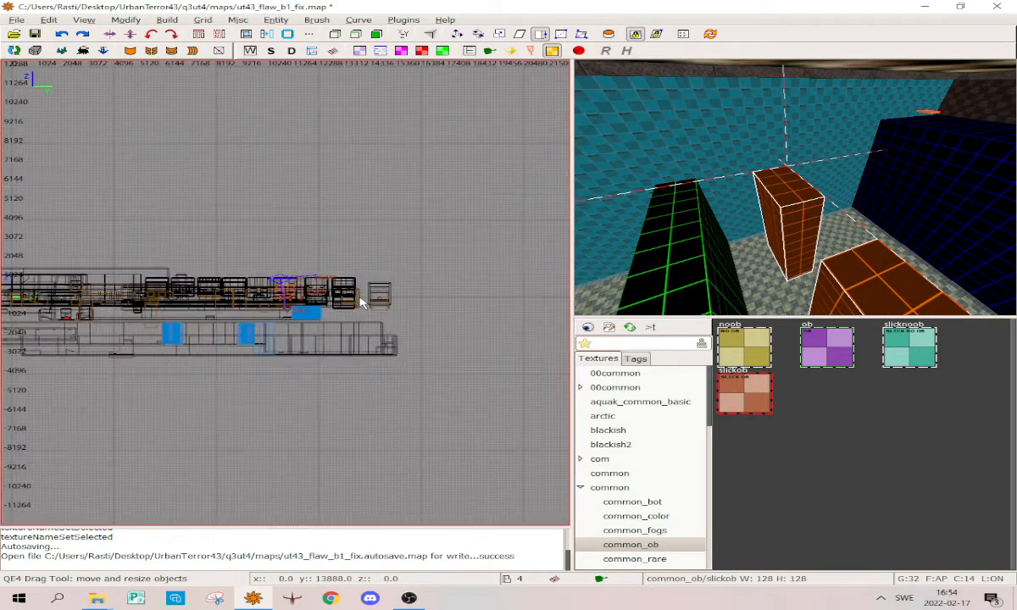
pyautogui.press('space')
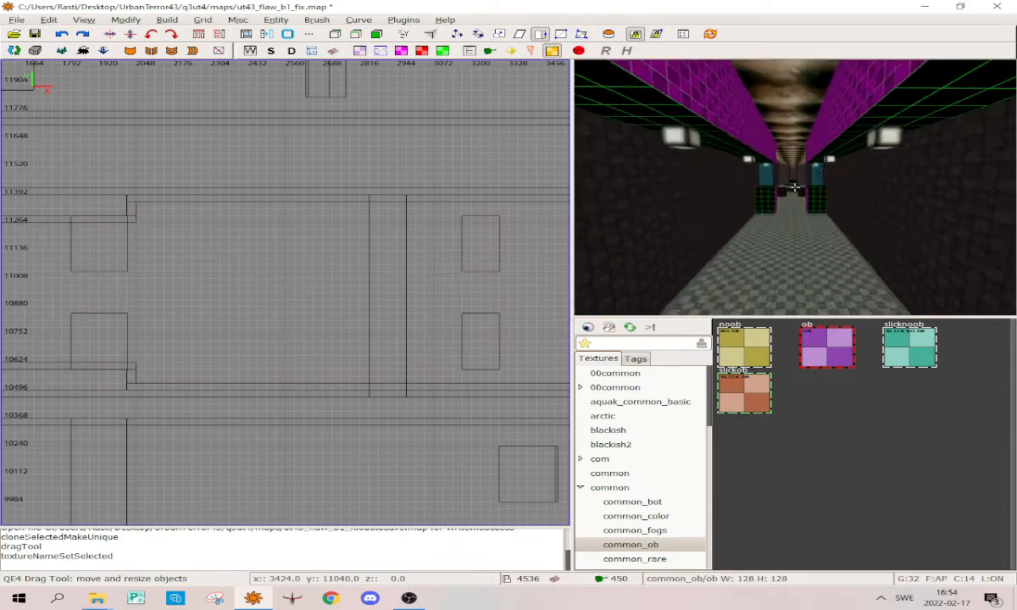
# Duplicate the remaining pair of bounce blocks at the other end of the room, align the copies, and apply the ob texture
pyautogui.keyDown('shift'); pyautogui.click(845, 262); pyautogui.keyUp('shift')
pyautogui.scroll(-5, 307, 328)
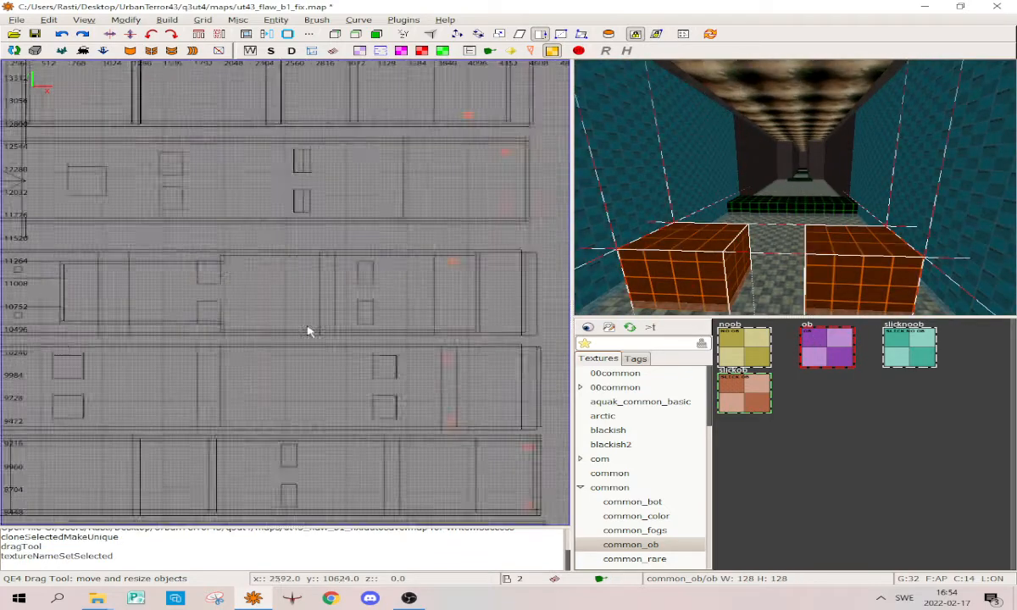
pyautogui.moveTo(307, 328); pyautogui.dragTo(551, 328, button='right')
pyautogui.scroll(7, 290, 310)
pyautogui.press('space')
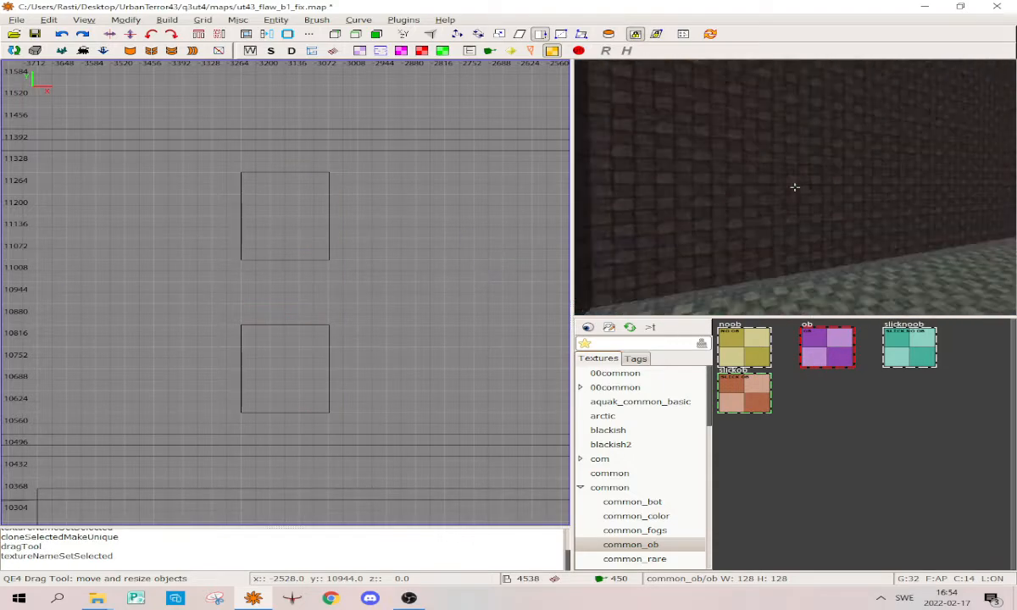
# Hide the blue-grid blocks in the following room's floor and apply the slickob texture to the slick blocks covering them
pyautogui.scroll(-9, 390, 254)
pyautogui.rightClick(678, 222)
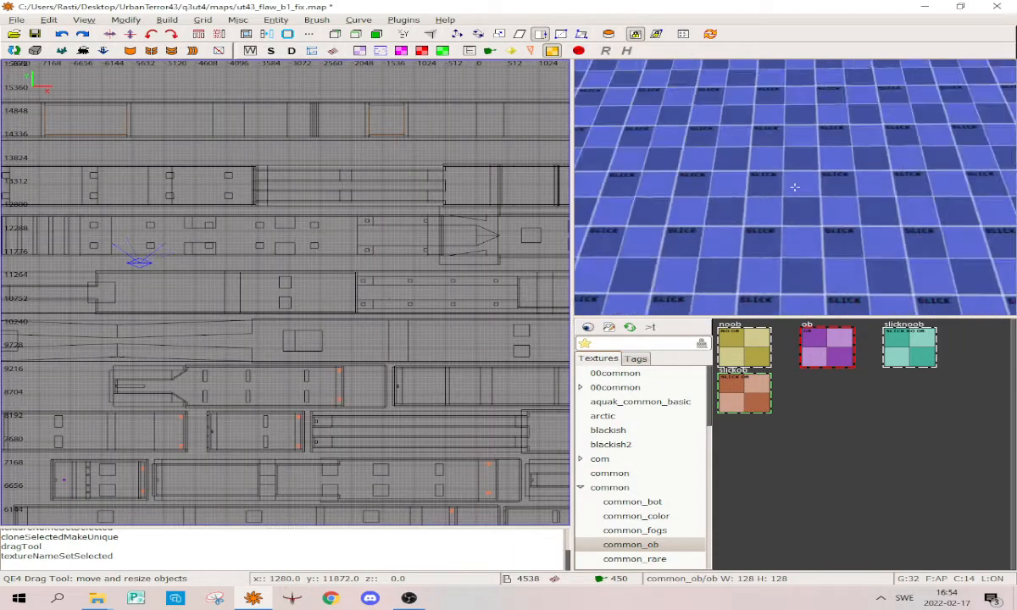
pyautogui.press('w')
pyautogui.scroll(-4, 284, 298)
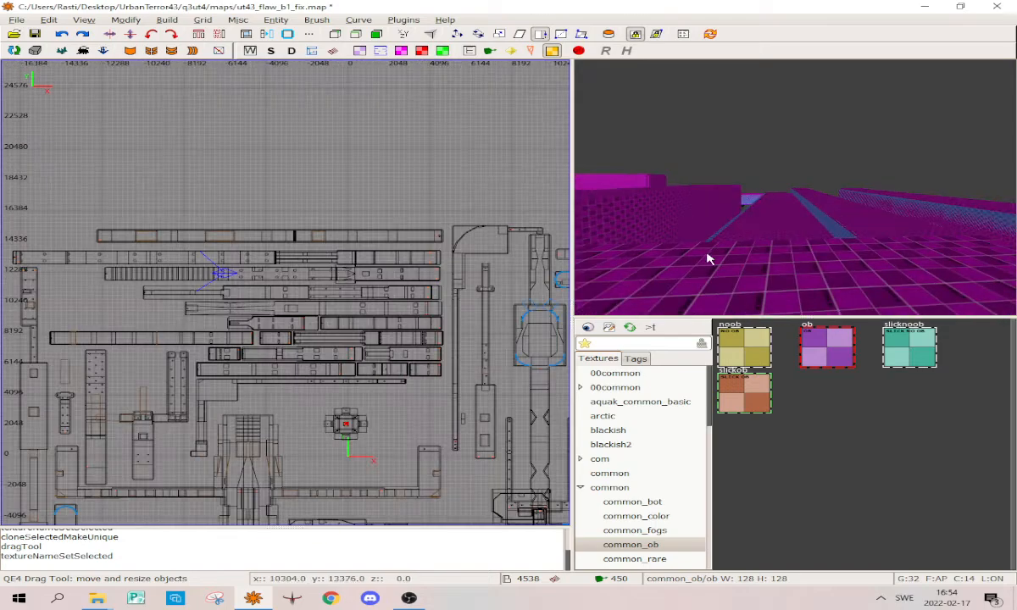
pyautogui.press('w')
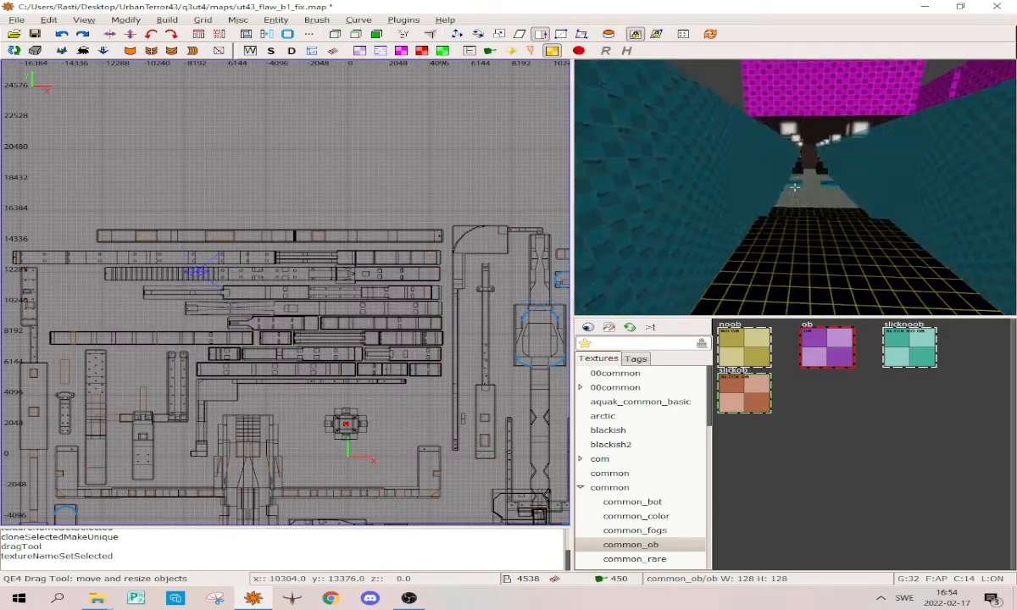
pyautogui.press('w')
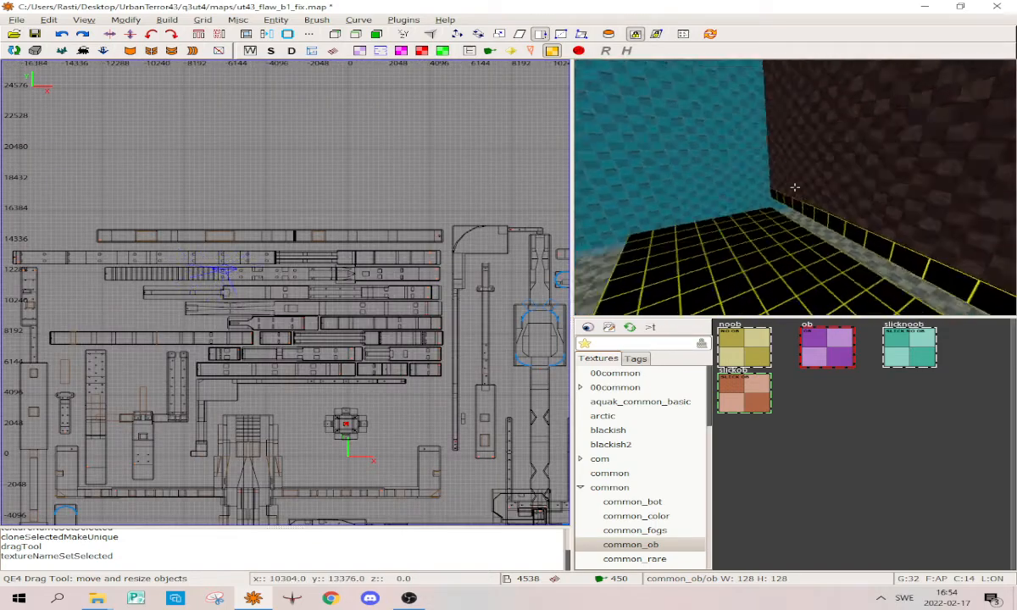
pyautogui.press('w')
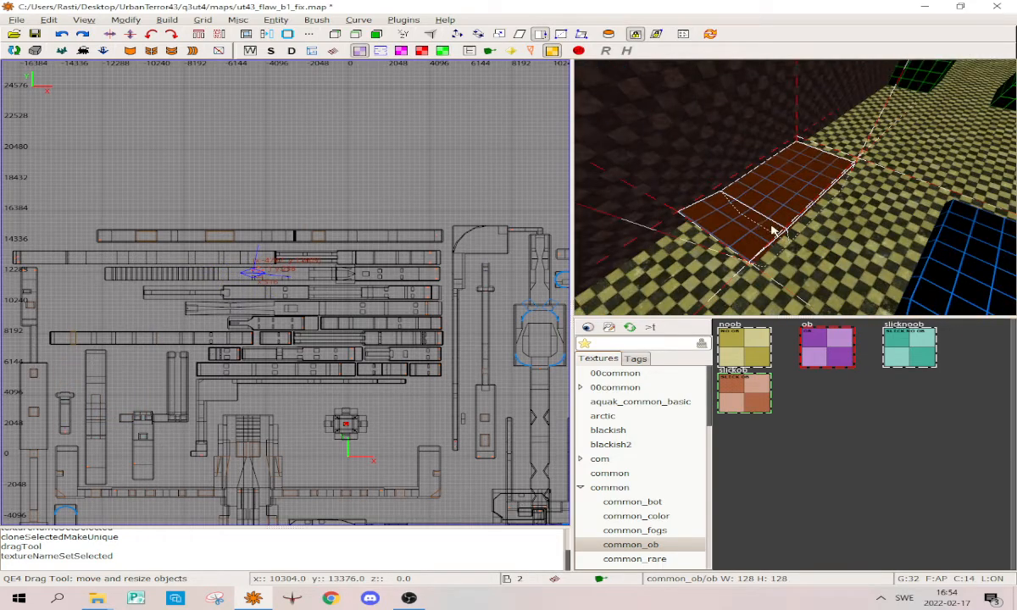
pyautogui.moveTo(773, 230); pyautogui.dragTo(812, 203, button='right')
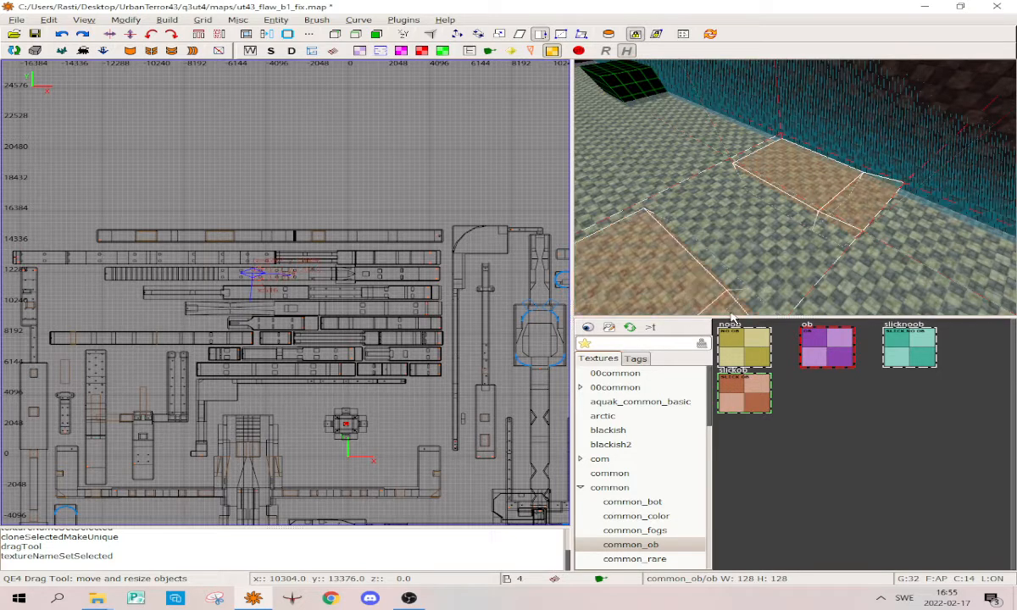
pyautogui.click(740, 397)
pyautogui.press('Escape')
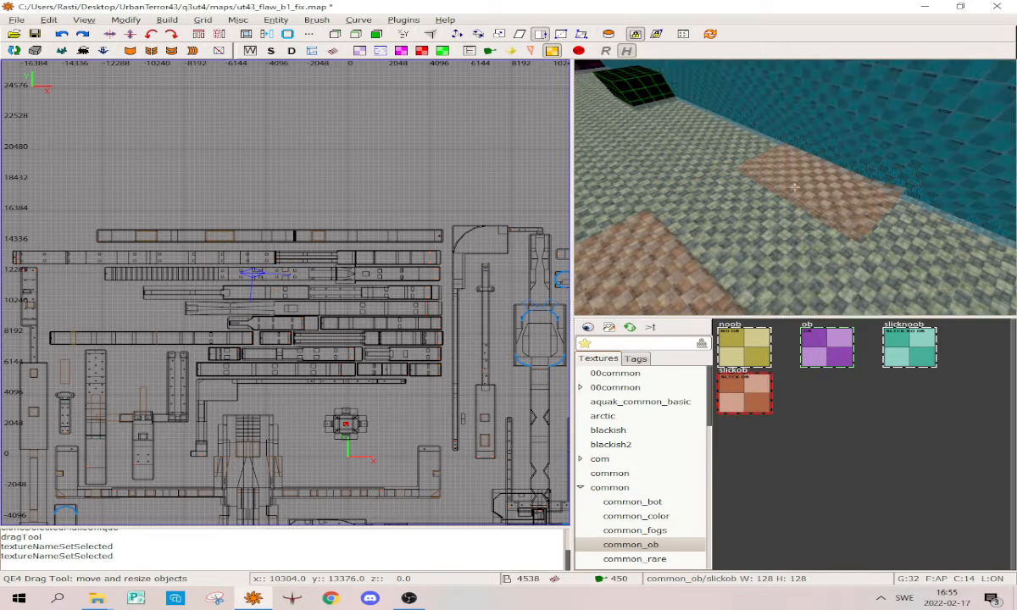
# Duplicate the pair of magenta-grid blocks beside the central brick wall, align the copies, and apply the ob texture
pyautogui.rightClick(795, 187)
pyautogui.press('w')
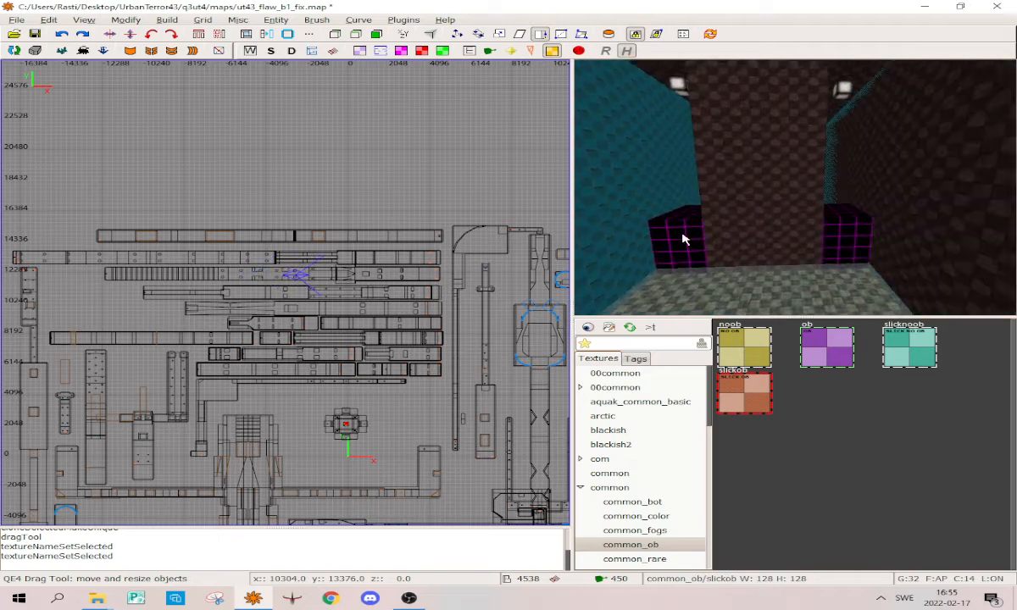
pyautogui.press('w')
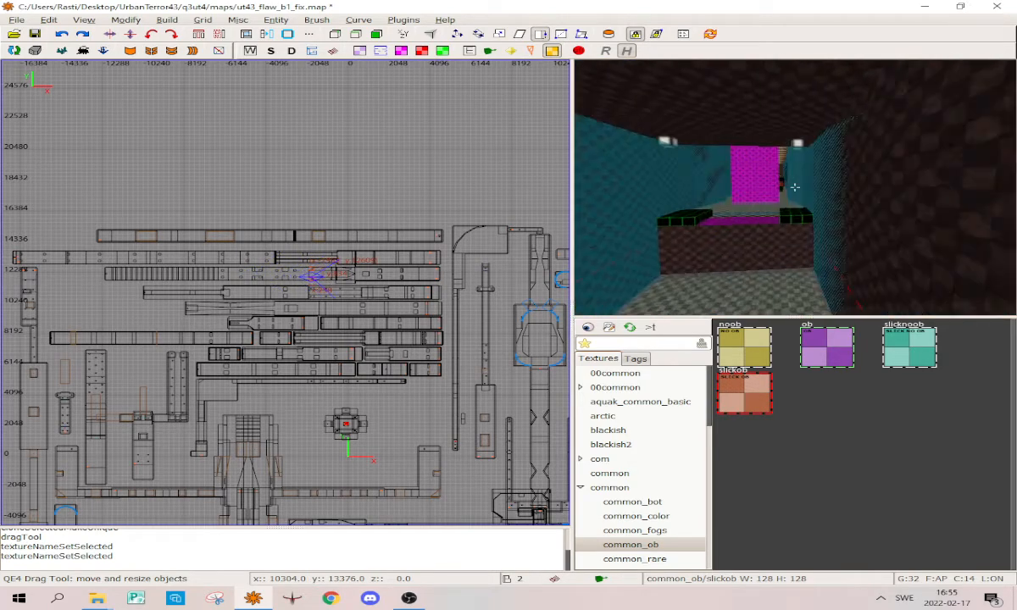
pyautogui.rightClick(795, 187)
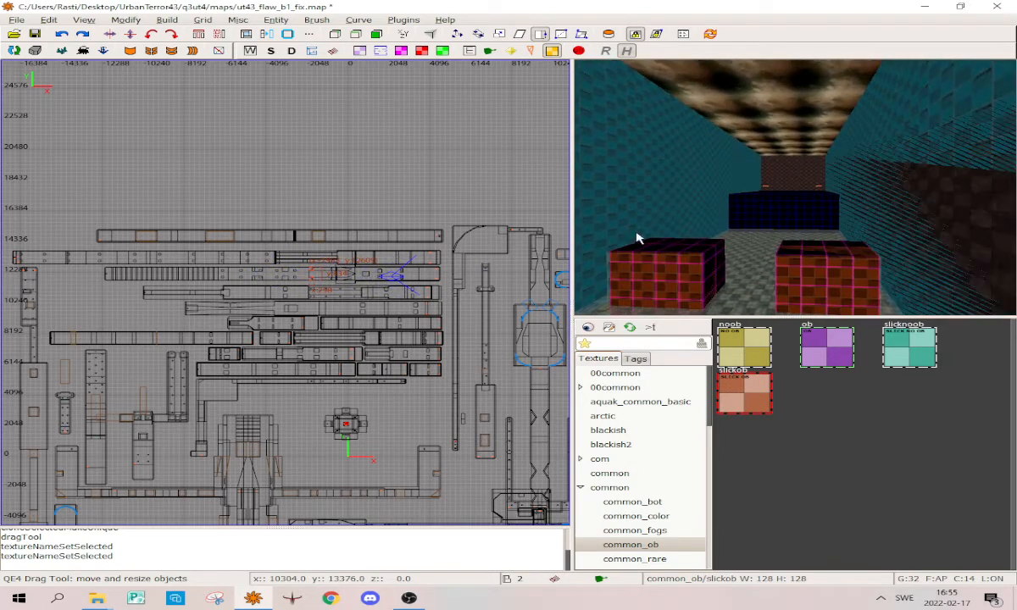
pyautogui.scroll(8, 363, 302)
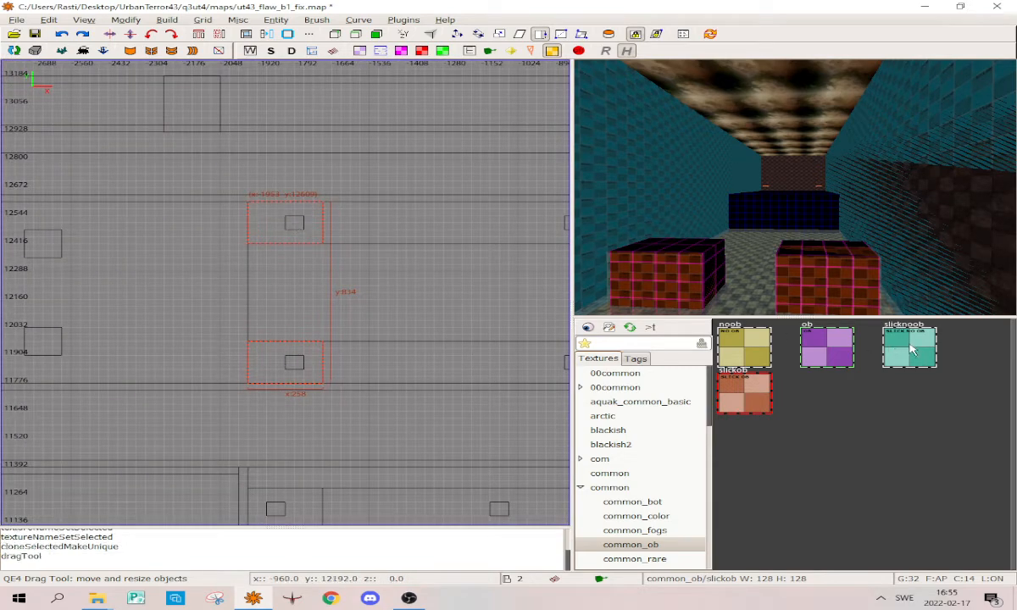
pyautogui.rightClick(795, 188)
pyautogui.press('w')
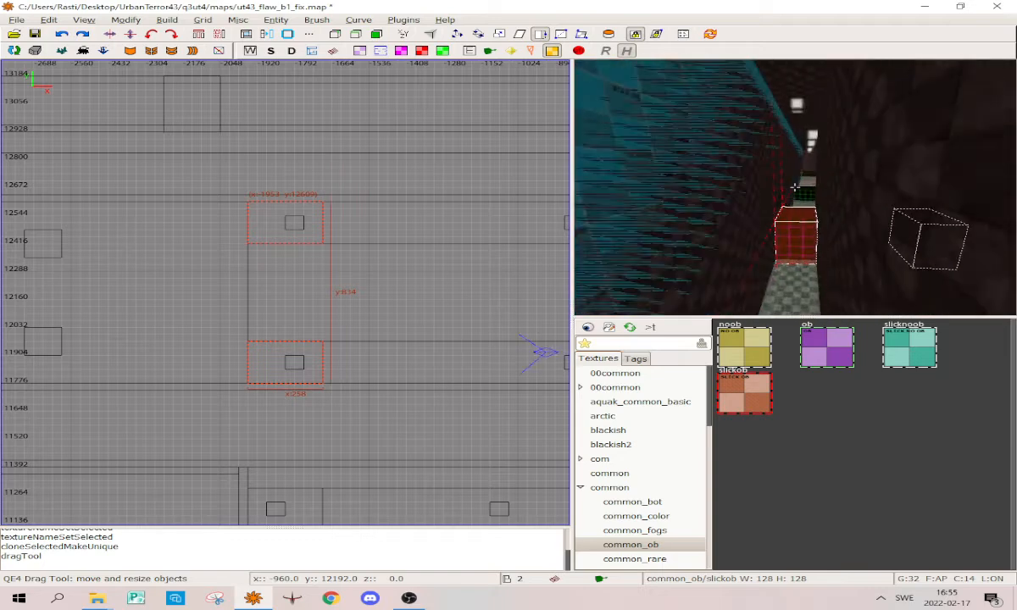
pyautogui.rightClick(795, 187)
pyautogui.click(827, 346)
# Duplicate the split pair of magenta-grid blocks before the blue-grid end platform, align the copies, and apply the ob texture
pyautogui.rightClick(795, 187)
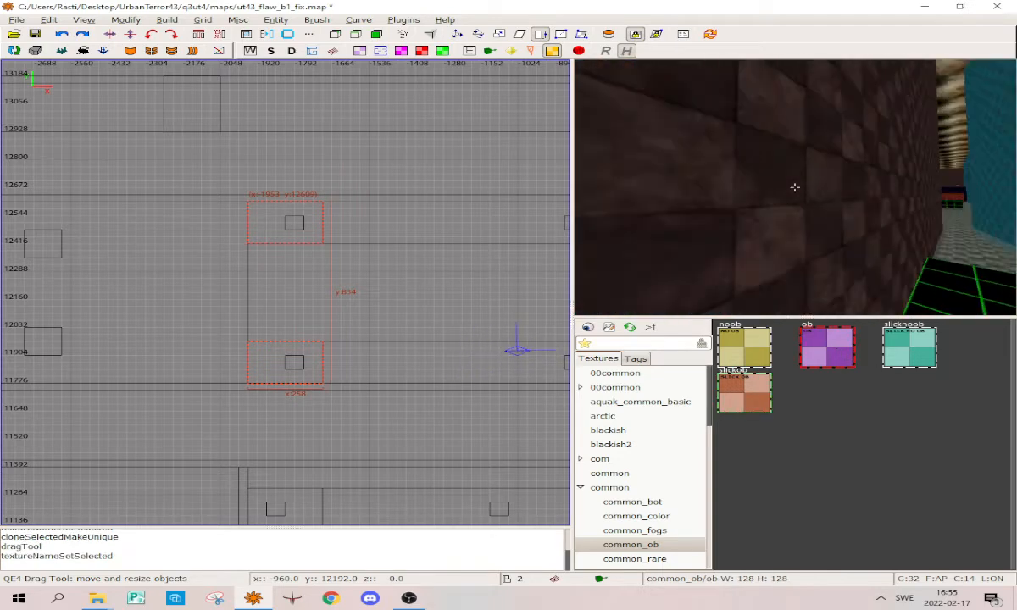
pyautogui.press('w')
pyautogui.rightClick(795, 188)
pyautogui.hotkey('ctrl', 'd')
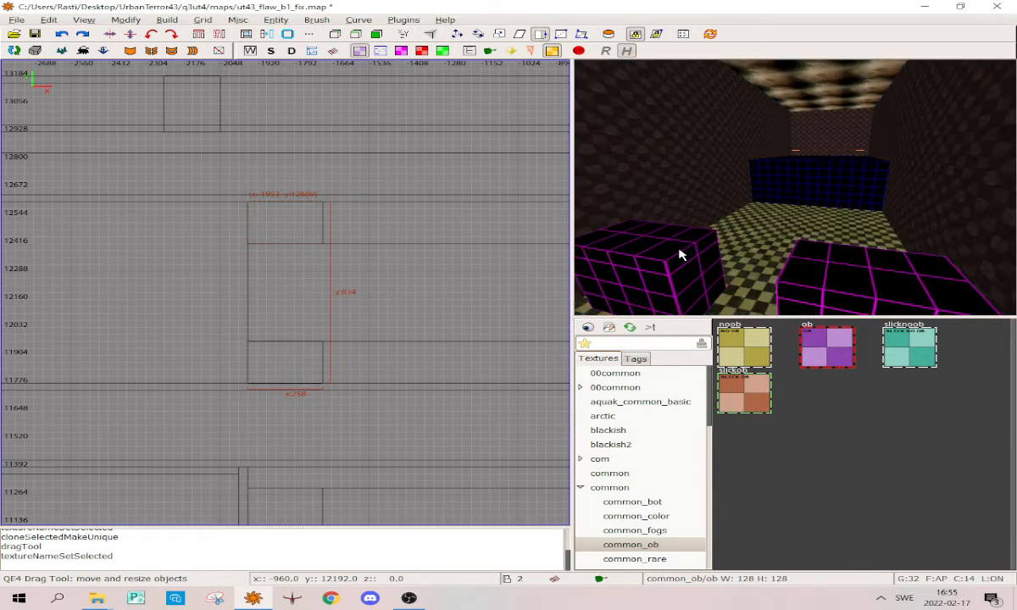
pyautogui.hotkey('ctrl', 'd')
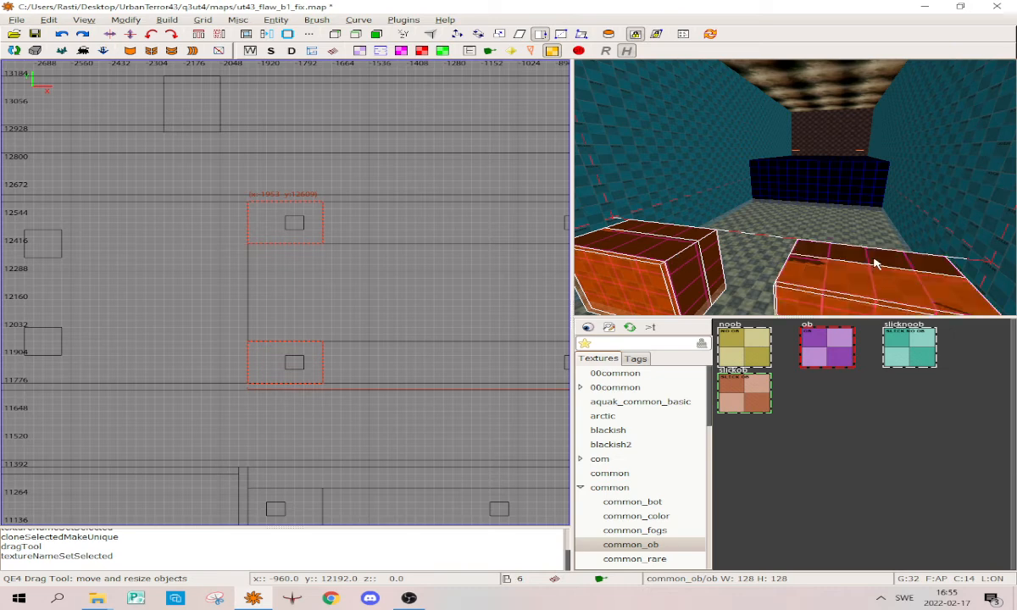
pyautogui.hotkey('ctrl', 'Tab')
pyautogui.hotkey('ctrl', 'Tab')
pyautogui.hotkey('ctrl', 'Tab')
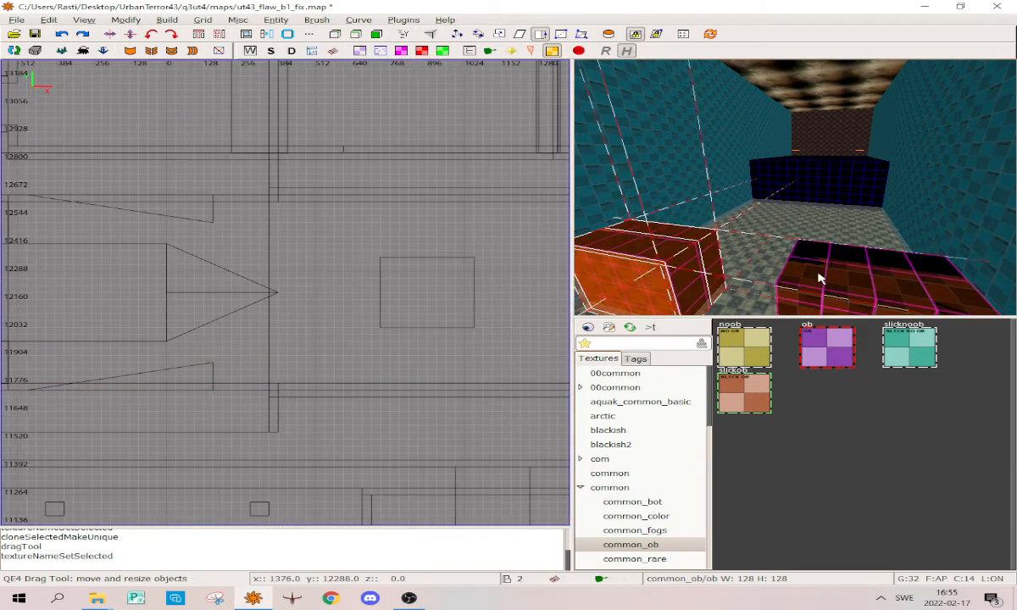
pyautogui.scroll(-8, 291, 302)
pyautogui.moveTo(291, 302); pyautogui.dragTo(204, 302, button='right')
pyautogui.scroll(9, 294, 315)
pyautogui.press('space')
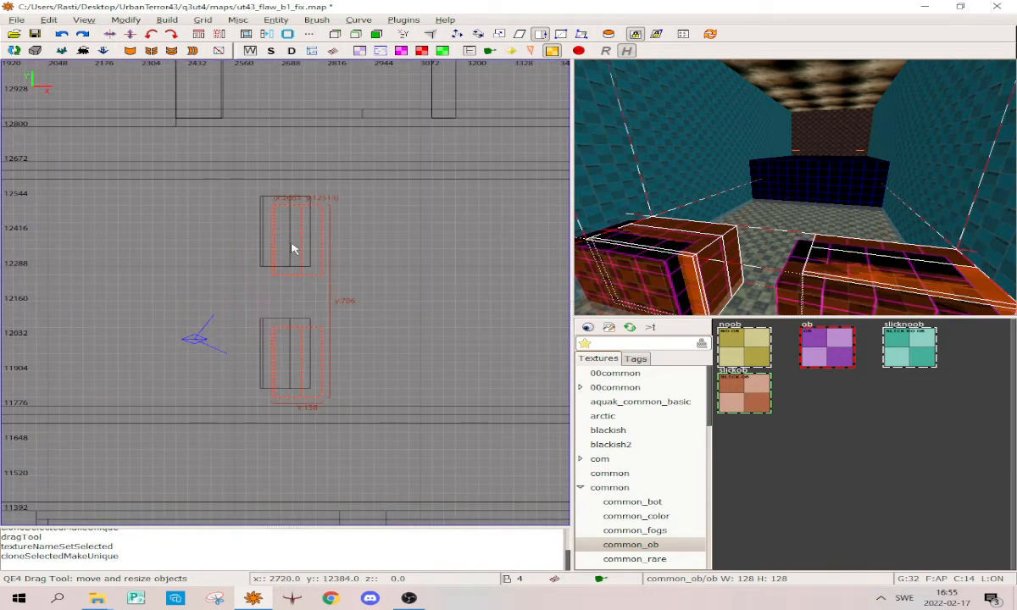
pyautogui.scroll(-8, 291, 261)
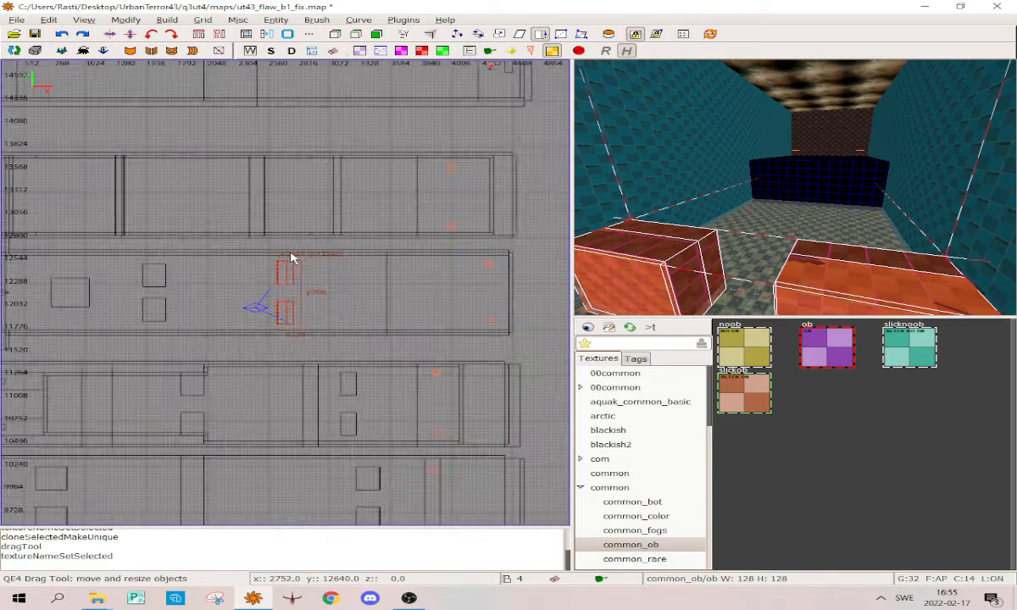
pyautogui.rightClick(699, 177)
pyautogui.rightClick(794, 187)
# Select the first wide bounce blocks spanning the floor of the next room, including the magenta-grid one
pyautogui.scroll(-4, 268, 285)
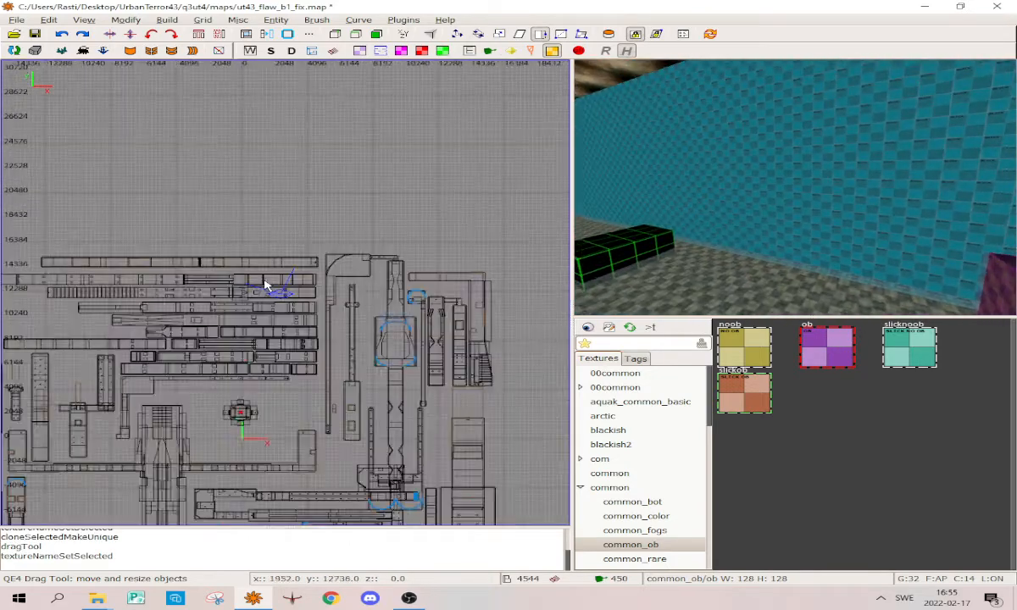
pyautogui.rightClick(699, 191)
pyautogui.press('w')
pyautogui.press('w')
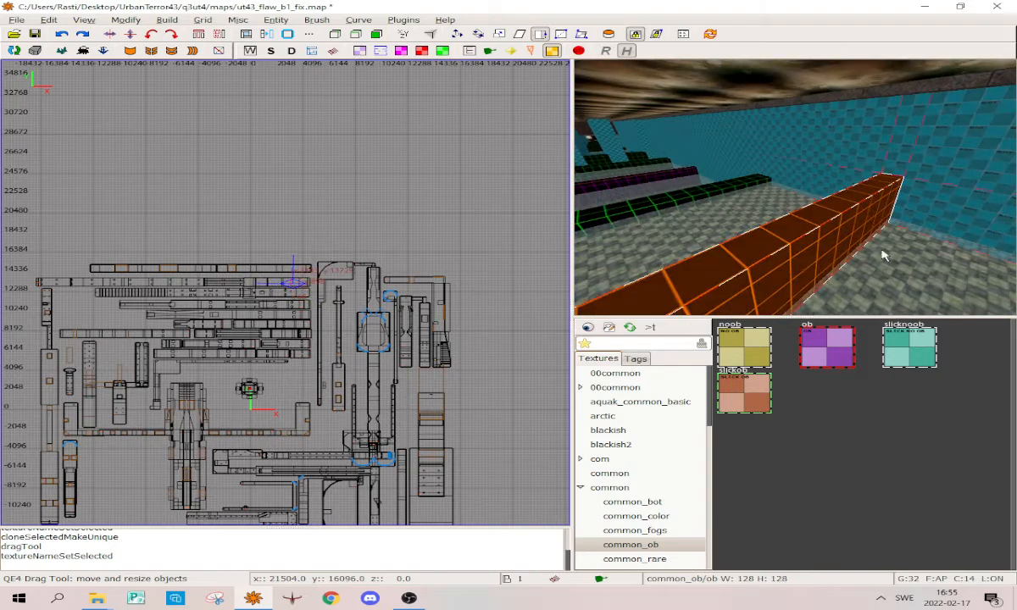
pyautogui.rightClick(882, 255)
pyautogui.press('w')
pyautogui.rightClick(794, 188)
pyautogui.keyDown('shift'); pyautogui.click(789, 220); pyautogui.keyUp('shift')
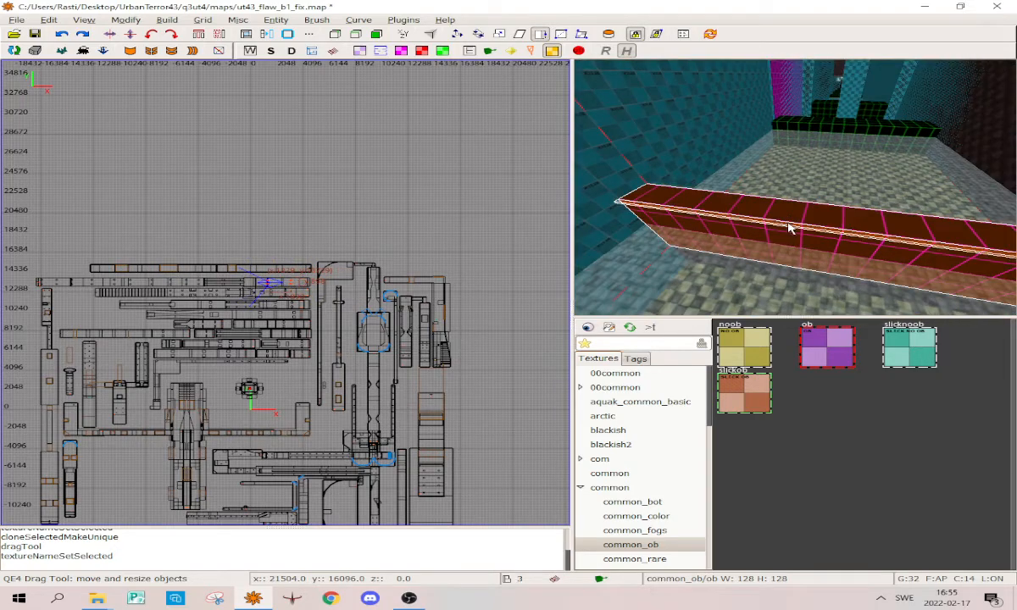
# Add the wide magenta-grid blocks and the yellow-grid floor platform further along the room to the selection
pyautogui.rightClick(789, 229)
pyautogui.press('w')
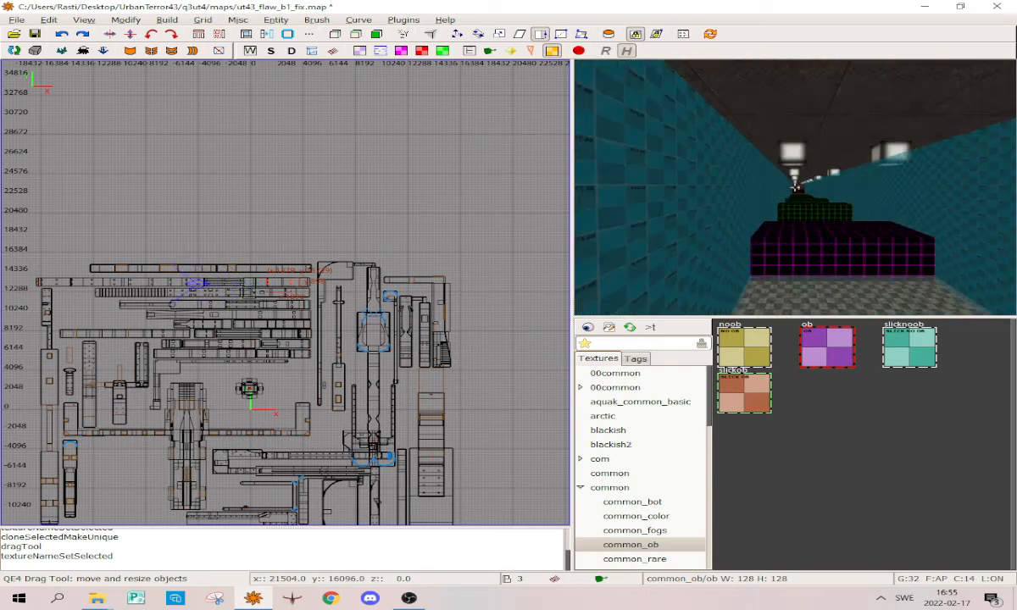
pyautogui.rightClick(795, 188)
pyautogui.keyDown('shift'); pyautogui.click(785, 246); pyautogui.keyUp('shift')
pyautogui.rightClick(786, 246)
pyautogui.press('w')
pyautogui.rightClick(795, 187)
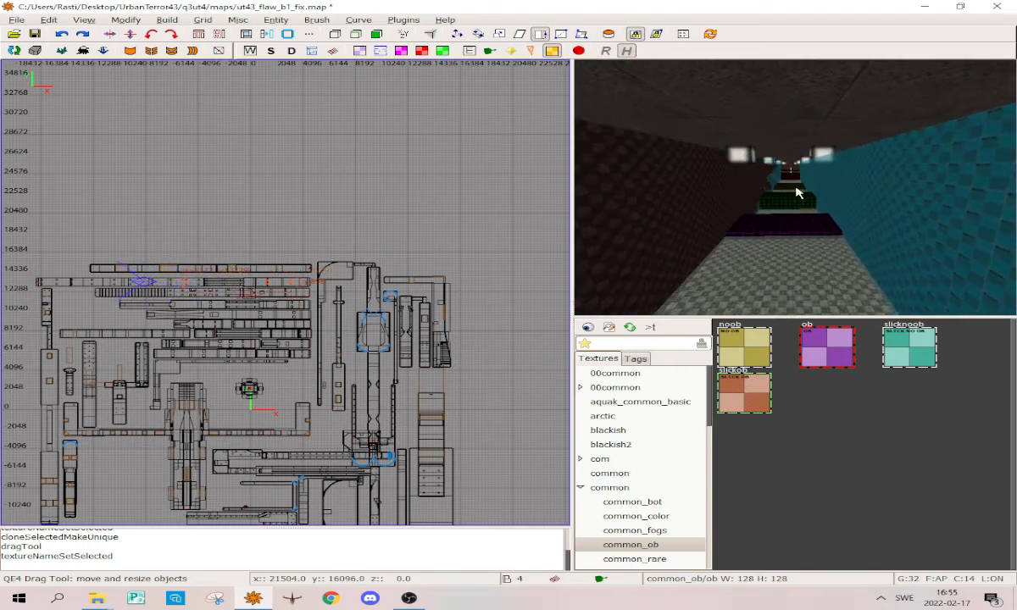
pyautogui.rightClick(810, 227)
pyautogui.press('w')
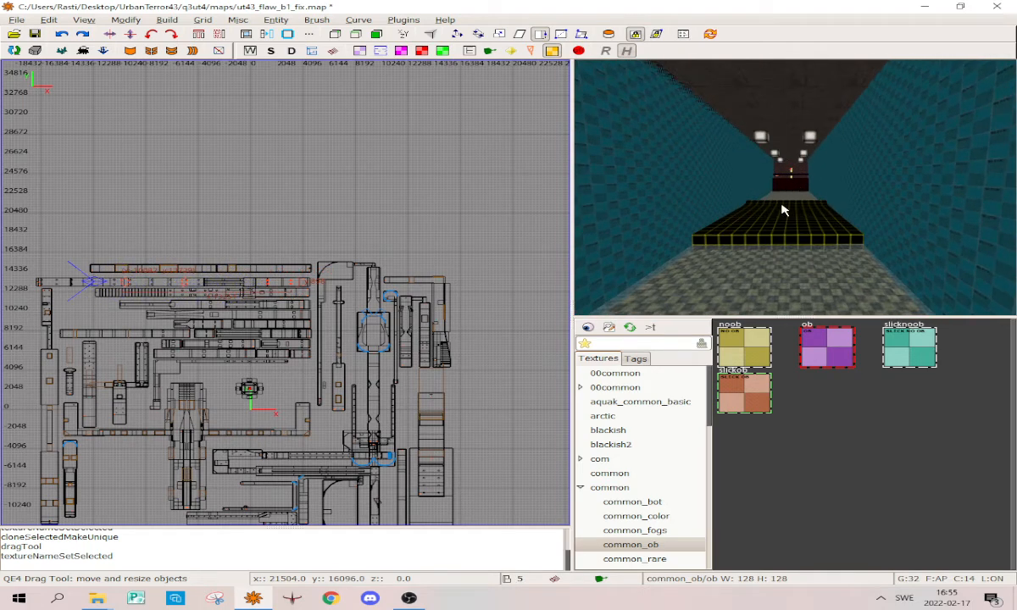
pyautogui.press('w')
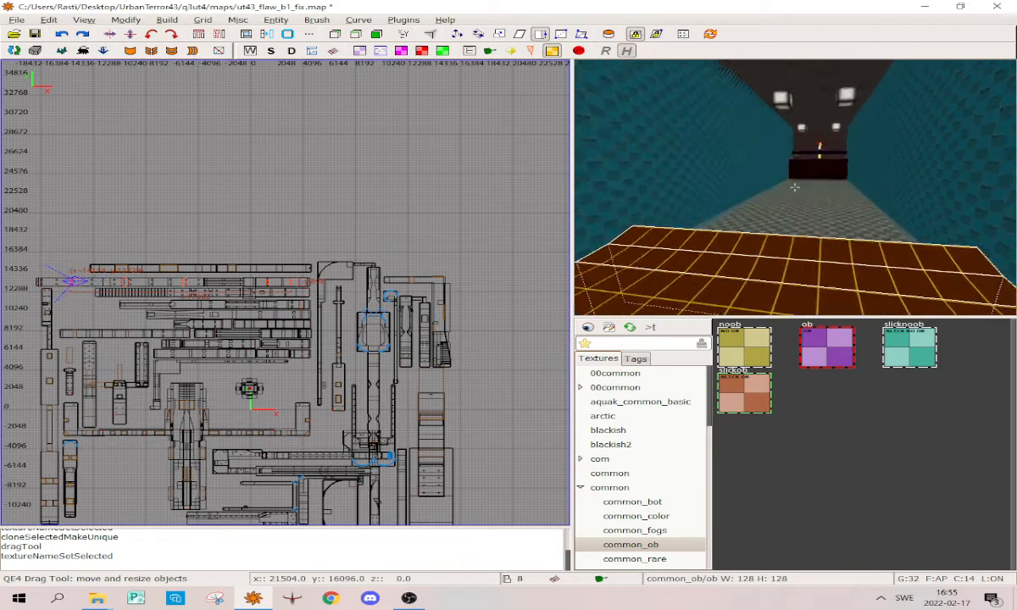
# Duplicate the selected wide bounce blocks and floor platform, align the copies with the room's edges, and apply the ob texture
pyautogui.rightClick(795, 187)
pyautogui.scroll(-5, 719, 187)
pyautogui.scroll(-2, 473, 308)
pyautogui.hotkey('ctrl', 'Tab')
pyautogui.hotkey('ctrl', 'Tab')
pyautogui.hotkey('ctrl', 'Tab')
pyautogui.scroll(15, 202, 320)
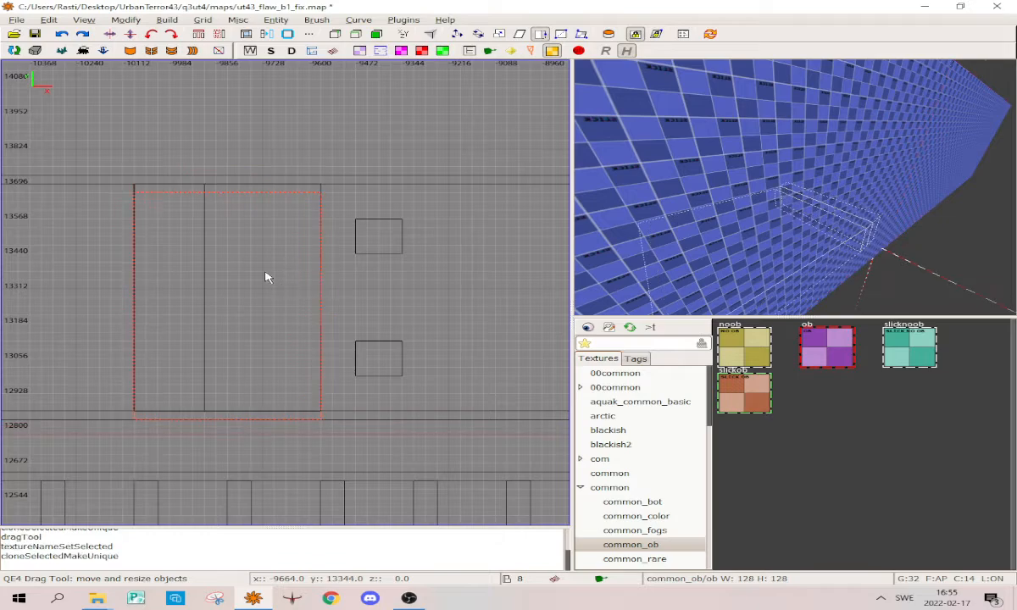
pyautogui.rightClick(874, 209)
pyautogui.press('w')
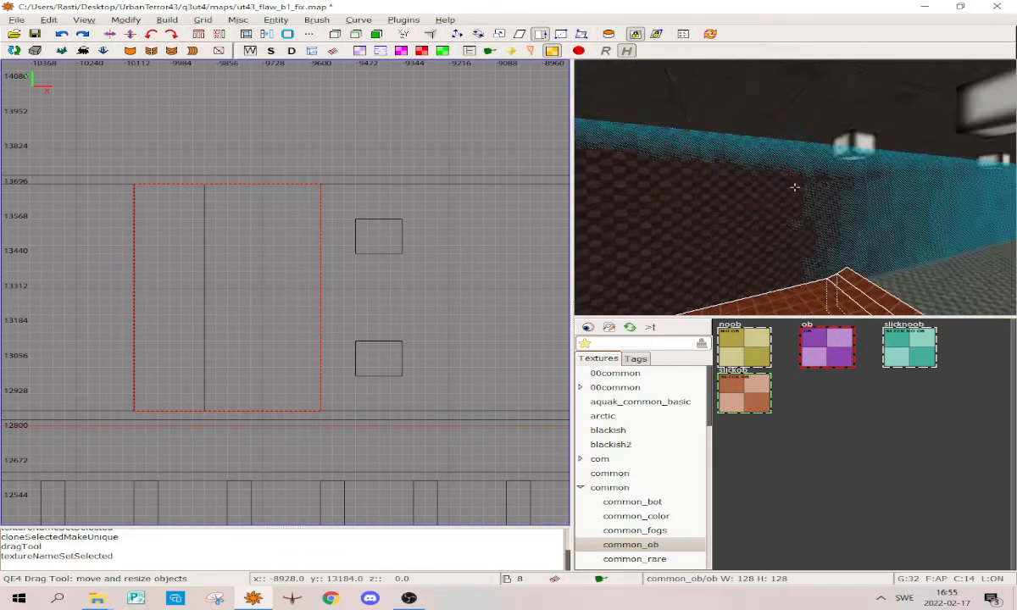
pyautogui.press('w')
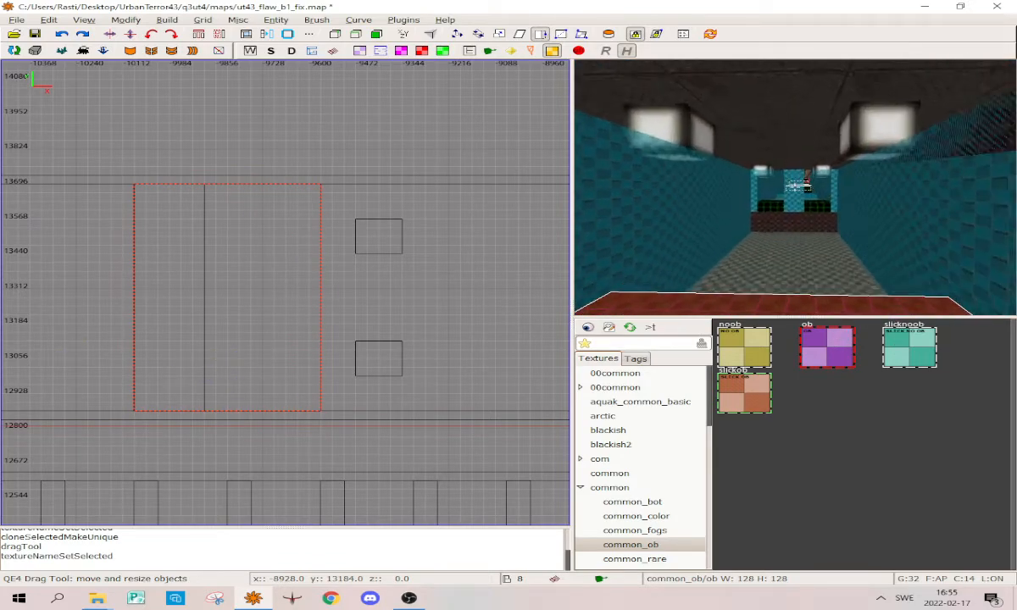
# Select the slick bounce block on the floor of the narrow brick-walled corridor and apply the slickob texture
pyautogui.rightClick(795, 188)
pyautogui.hotkey('alt', '4')
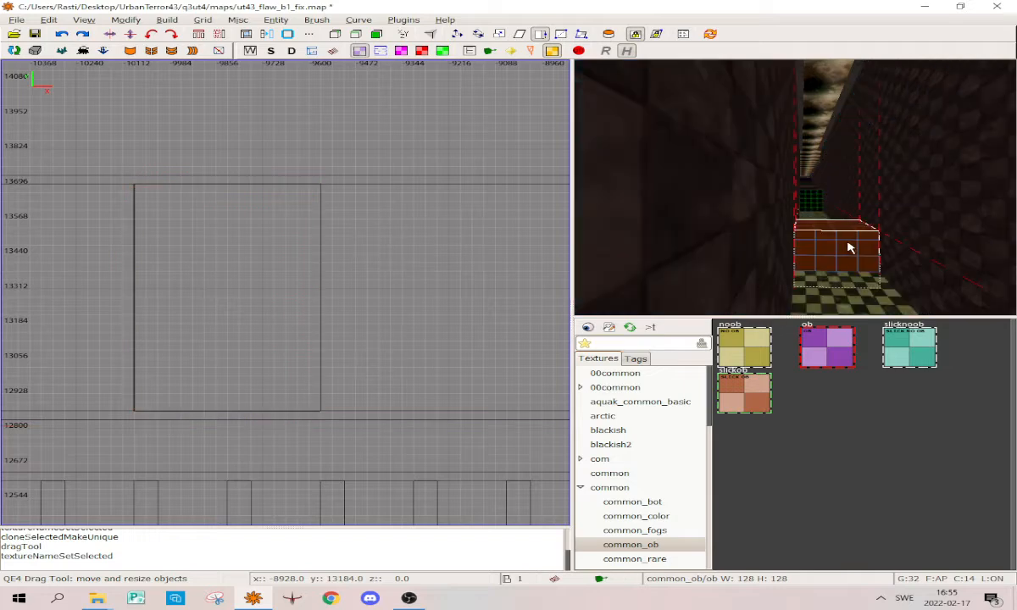
pyautogui.rightClick(850, 247)
pyautogui.press('w')
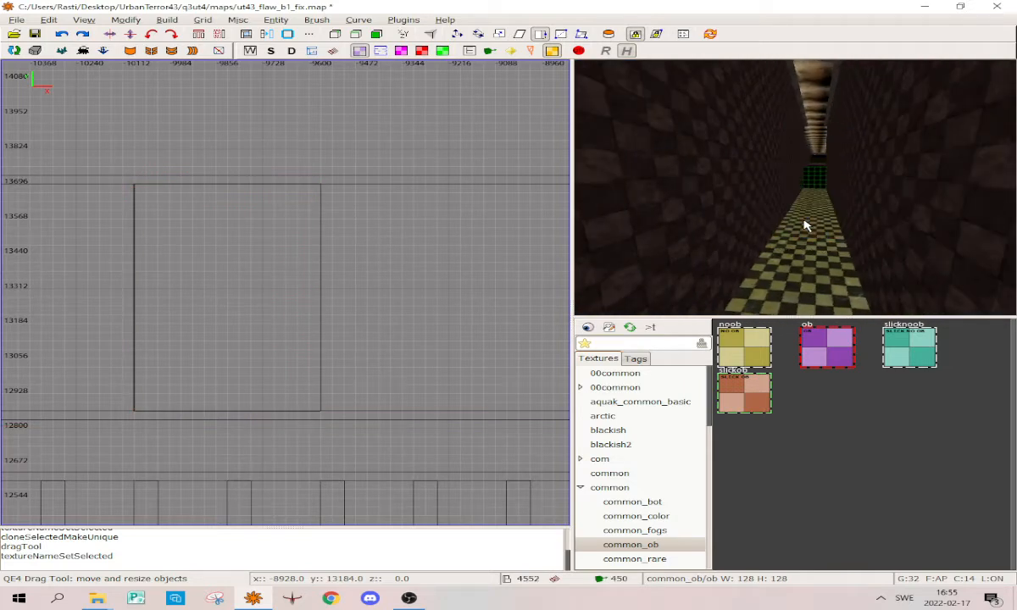
pyautogui.hotkey('alt', '4')
pyautogui.rightClick(795, 187)
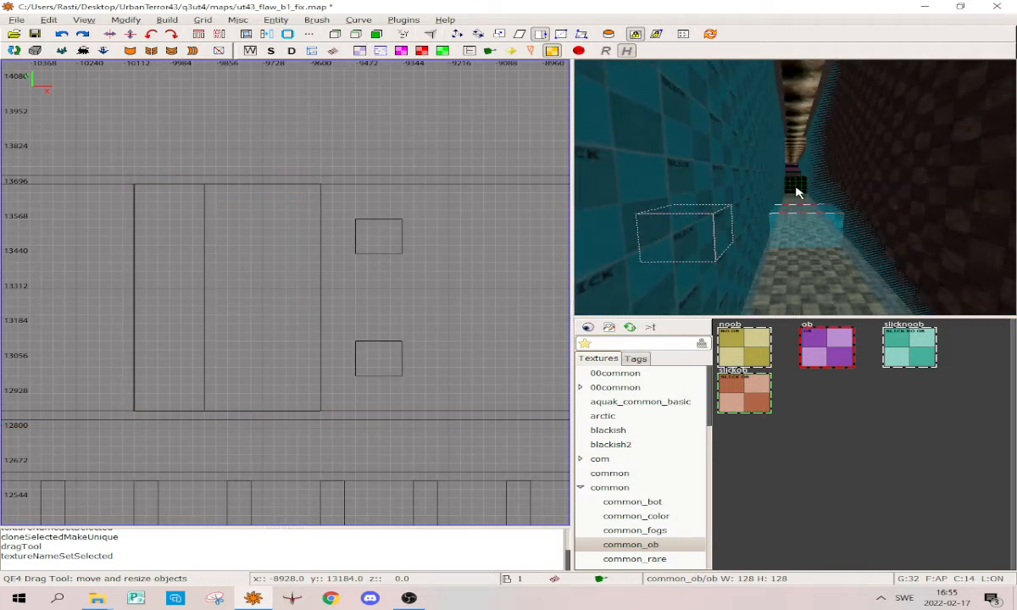
pyautogui.press('Escape')
# Inspect the remaining jump rooms and corridors for bounce blocks that still need an overbounce texture
pyautogui.rightClick(783, 276)
pyautogui.press('w')
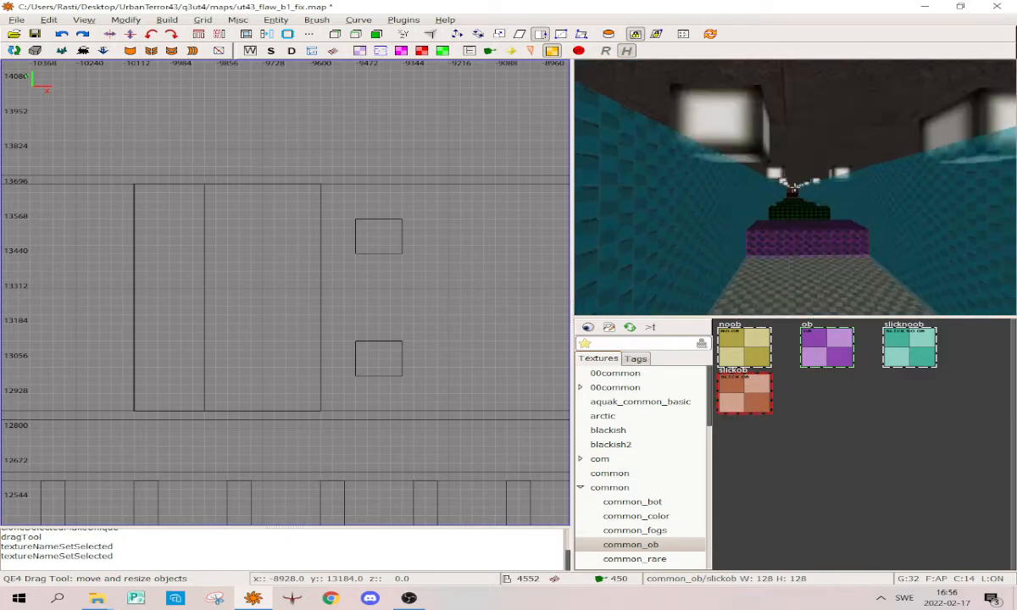
pyautogui.press('s')
pyautogui.press('w')
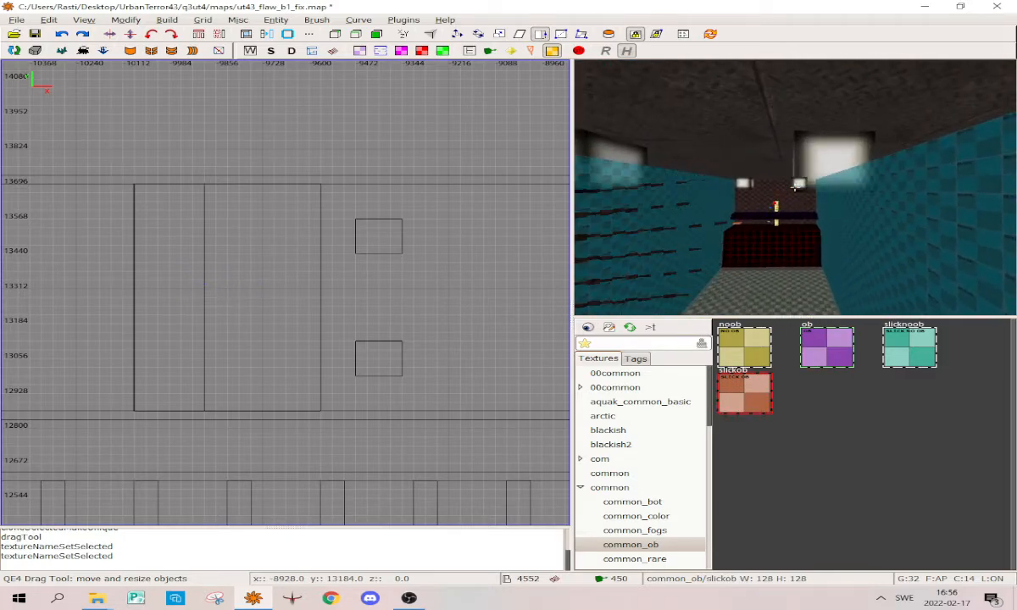
pyautogui.rightClick(795, 187)
pyautogui.scroll(-10, 252, 325)
pyautogui.scroll(-3, 284, 318)
pyautogui.rightClick(729, 220)
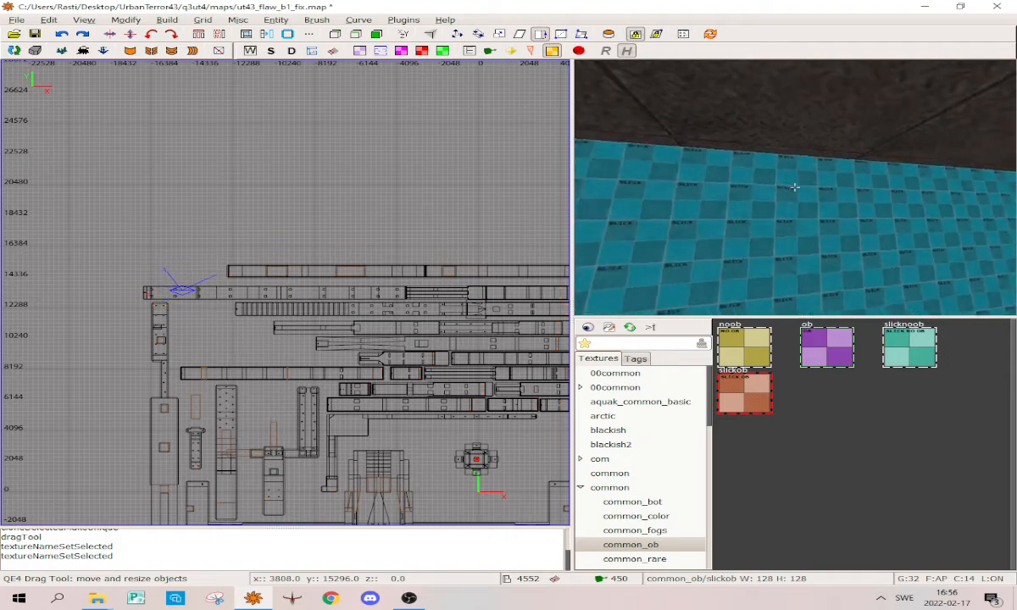
pyautogui.press('w')
pyautogui.press('w')
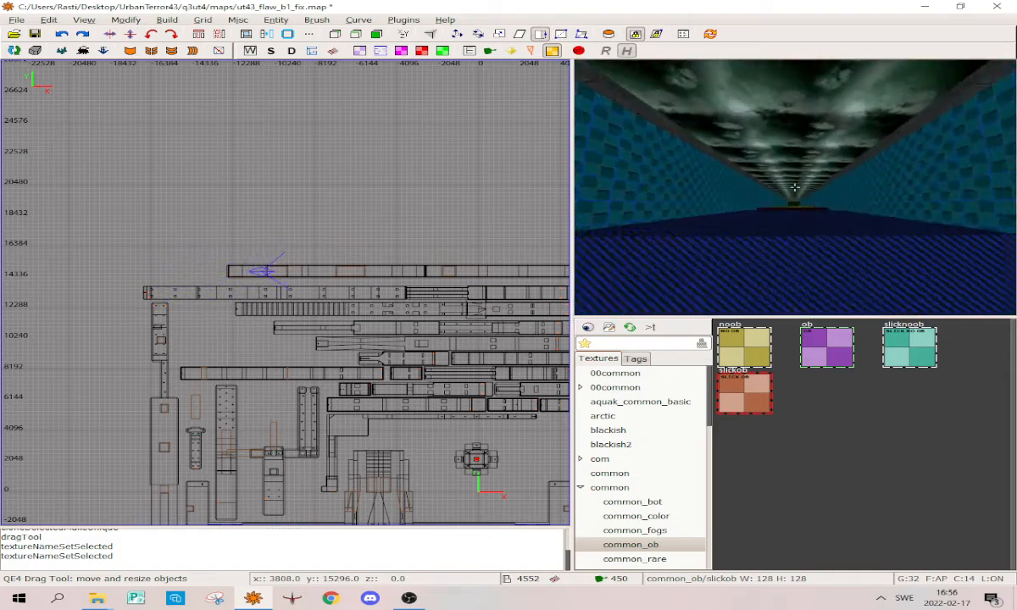
pyautogui.press('w')
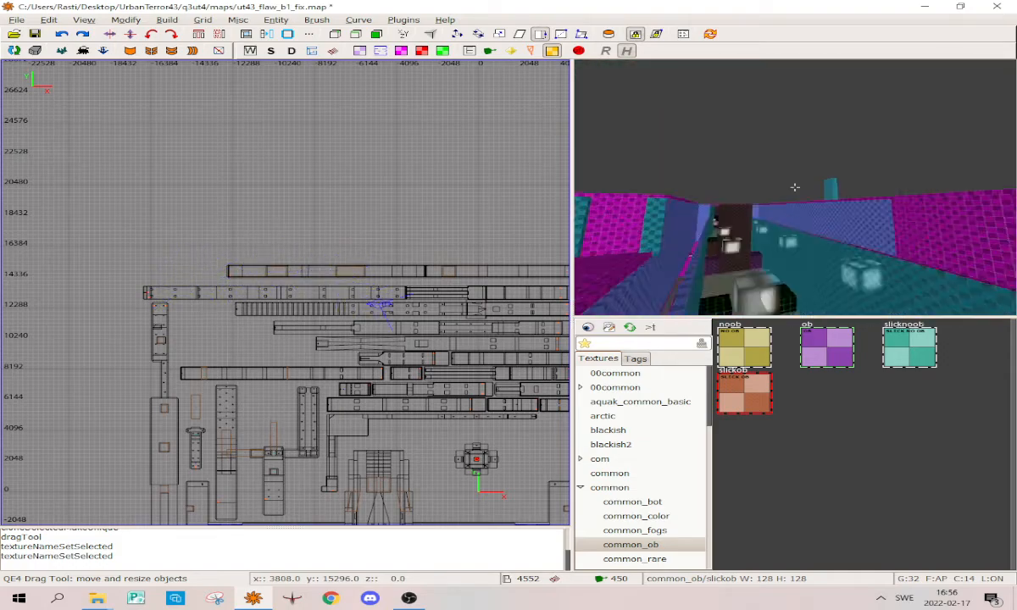
pyautogui.press('w')
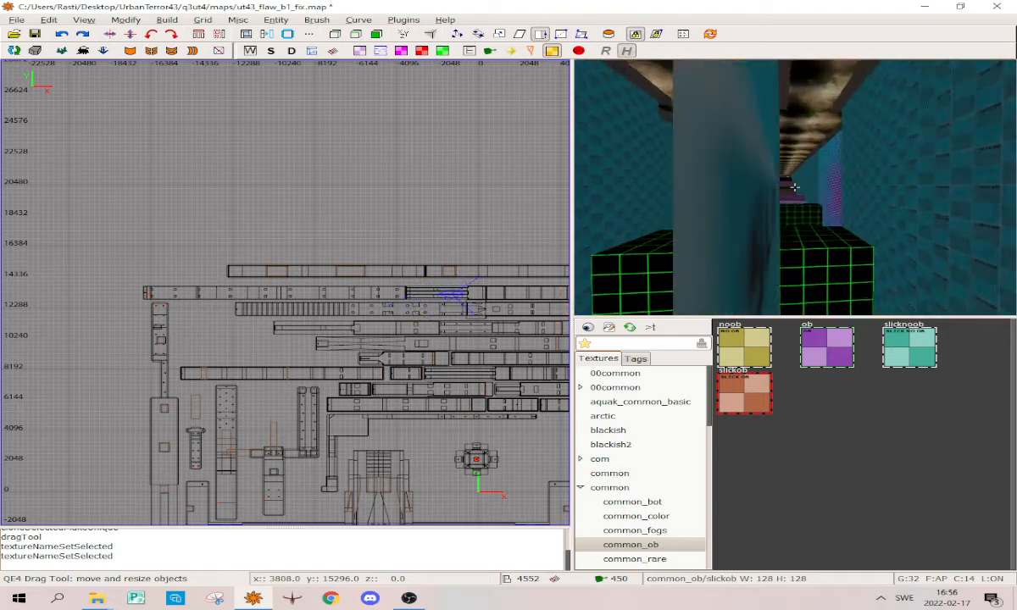
pyautogui.press('w')
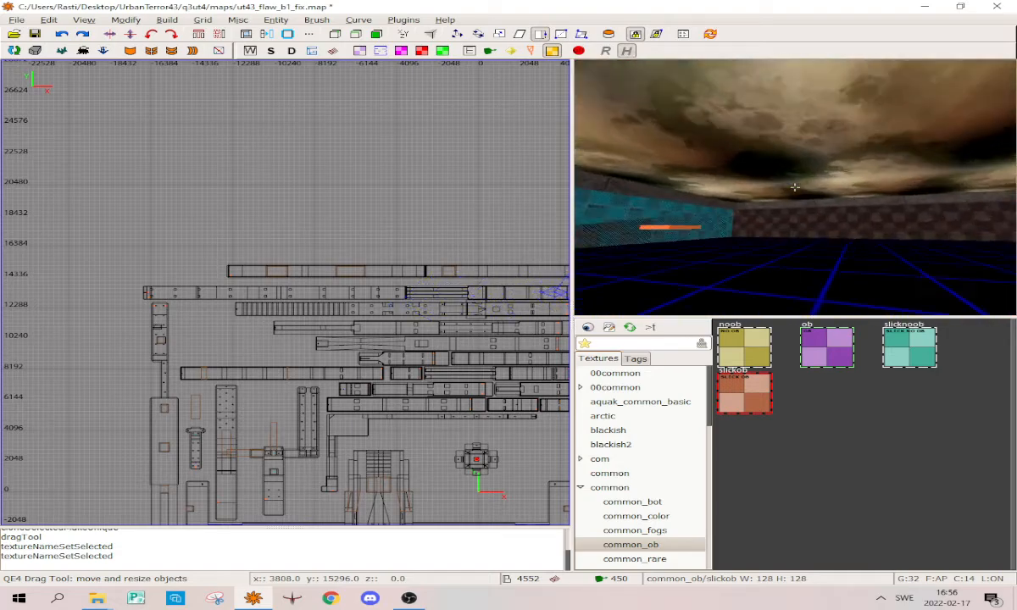
# Survey the whole map layout from above and review the available build commands, including Single: bsp -noob
pyautogui.scroll(-4, 424, 391)
pyautogui.moveTo(422, 392); pyautogui.dragTo(349, 342, button='right')
pyautogui.scroll(4, 369, 385)
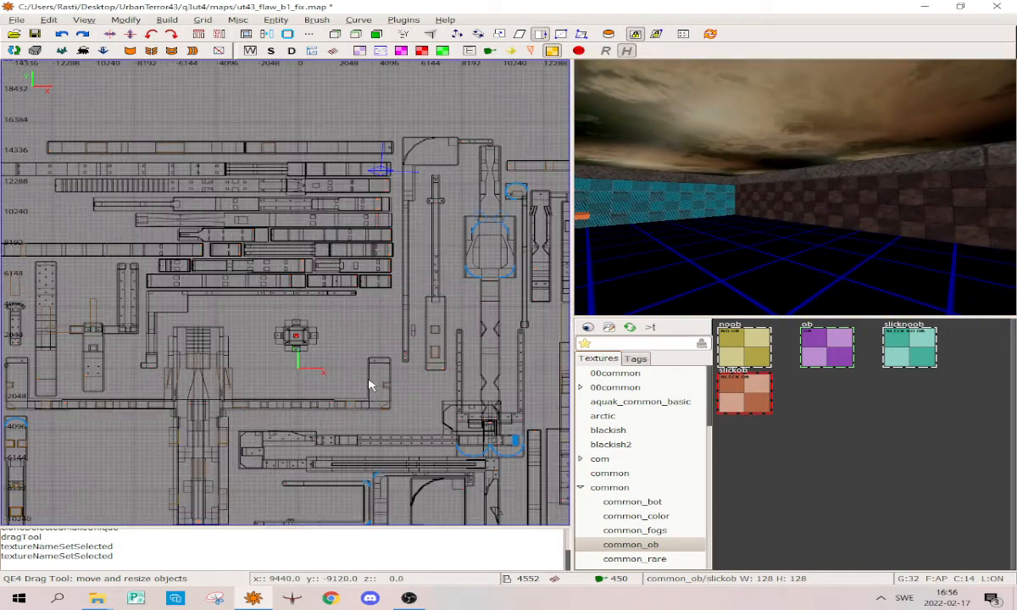
pyautogui.scroll(-7, 364, 307)
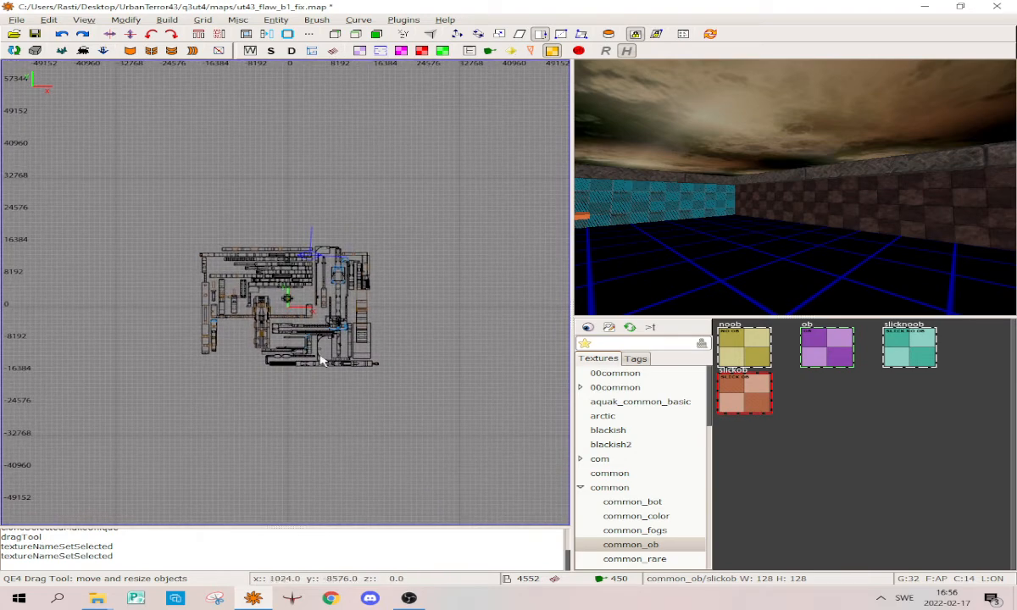
pyautogui.scroll(6, 279, 263)
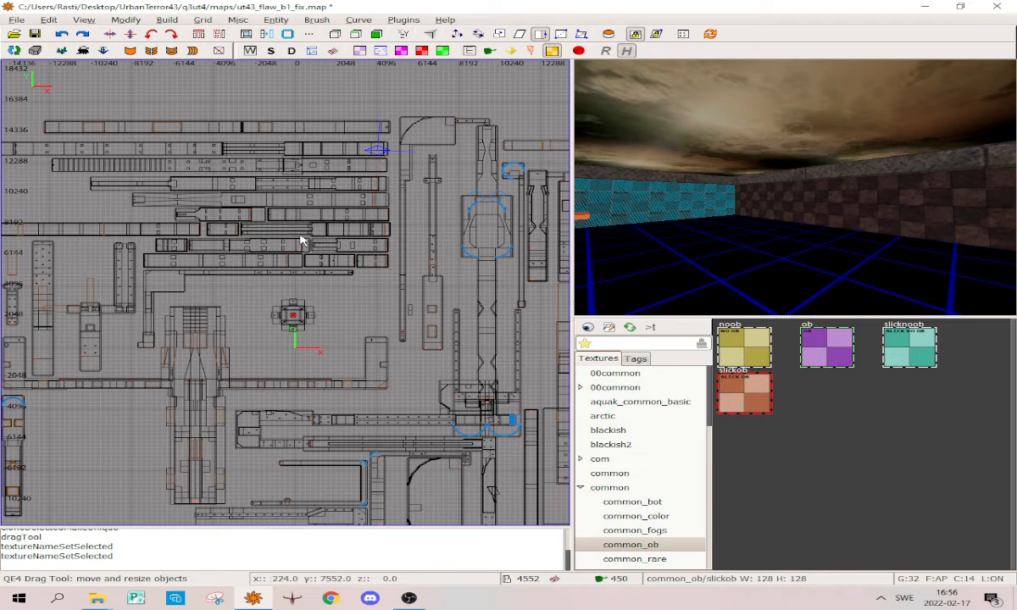
pyautogui.scroll(-6, 288, 130)
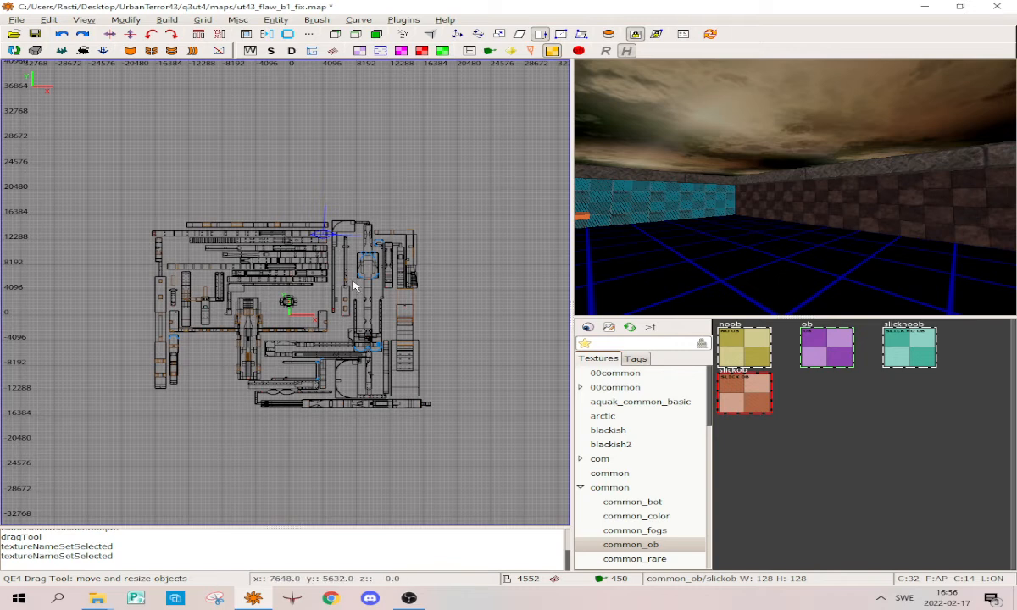
pyautogui.click(174, 21)
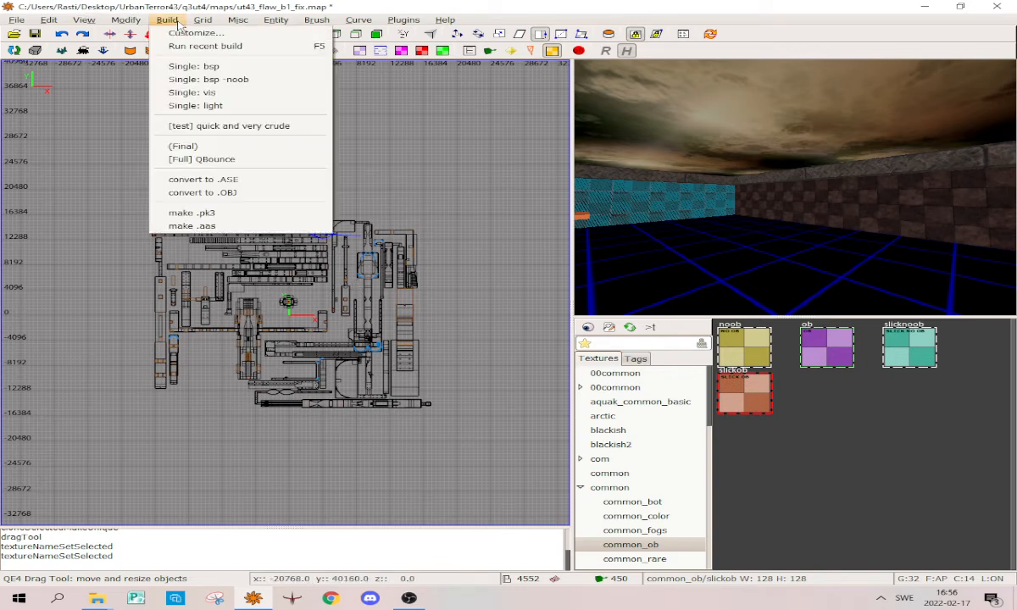
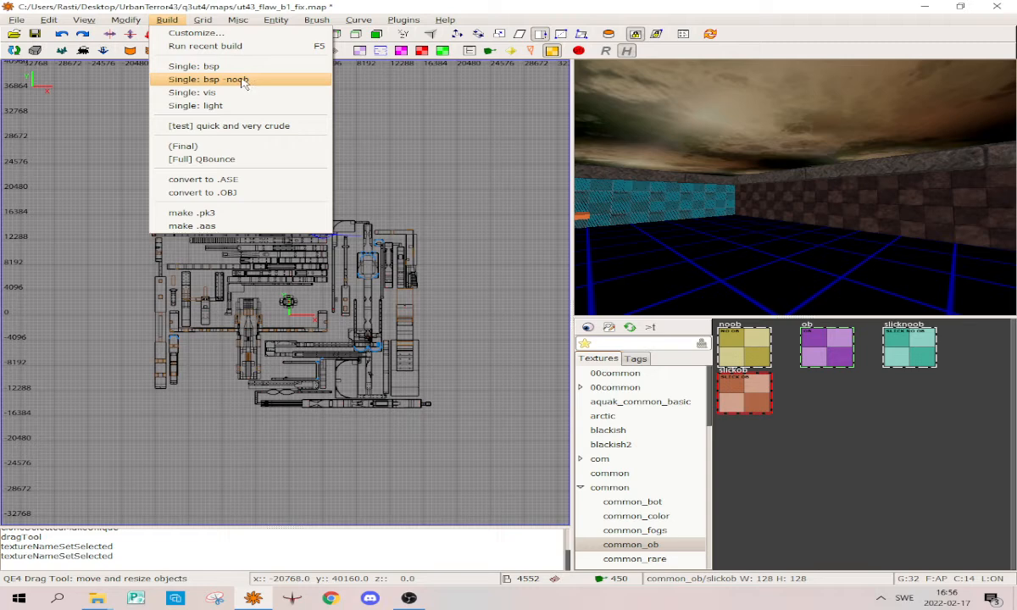
pyautogui.click(389, 341)
# Check the worldspawn properties through a world brush, toggling overbounces off and back on, and deselect the brush
pyautogui.scroll(3, 382, 153)
pyautogui.keyDown('shift'); pyautogui.click(405, 173); pyautogui.keyUp('shift')
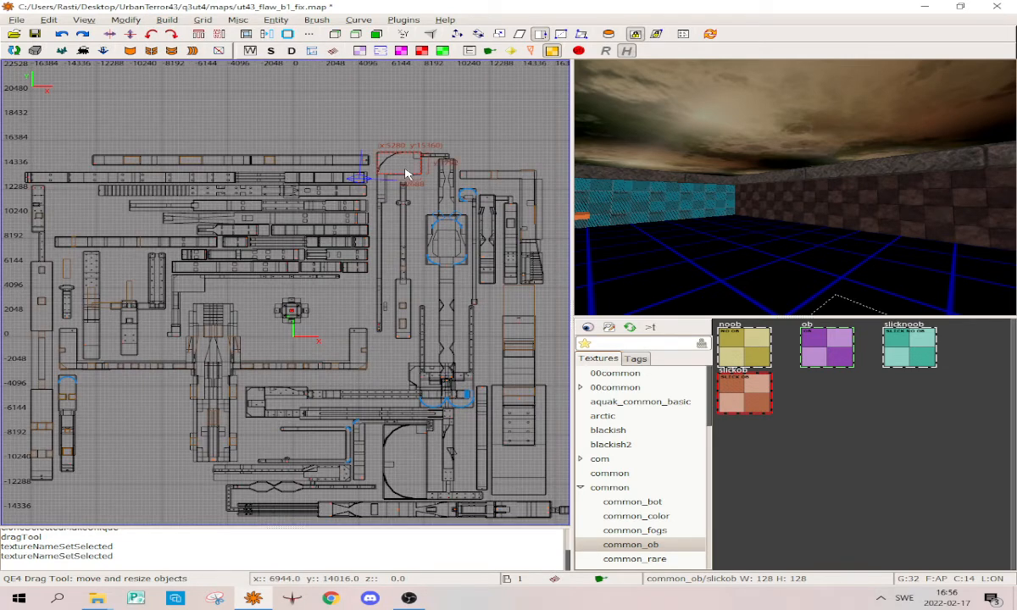
pyautogui.press('n')
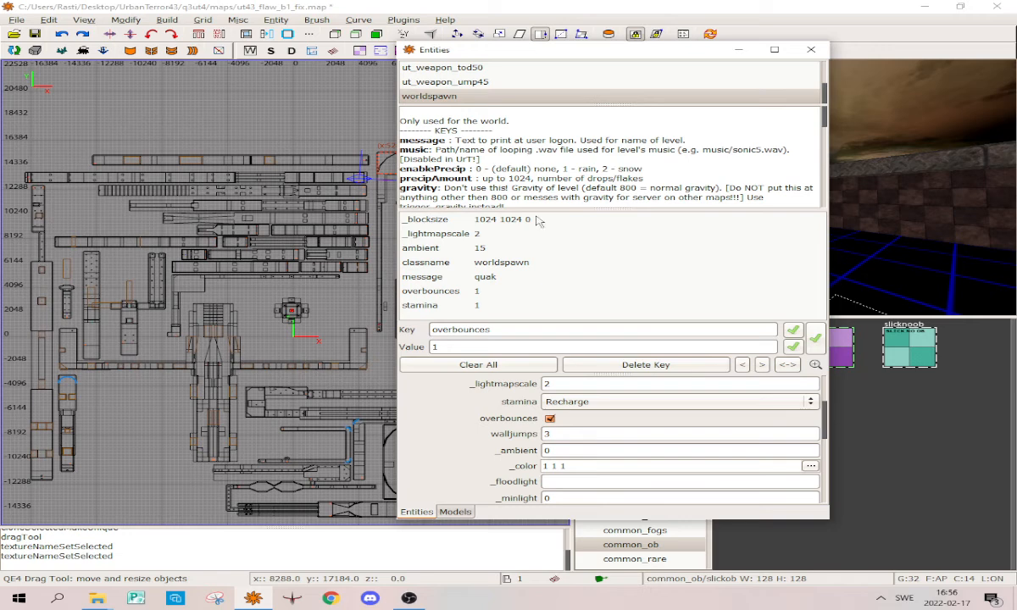
pyautogui.click(455, 291)
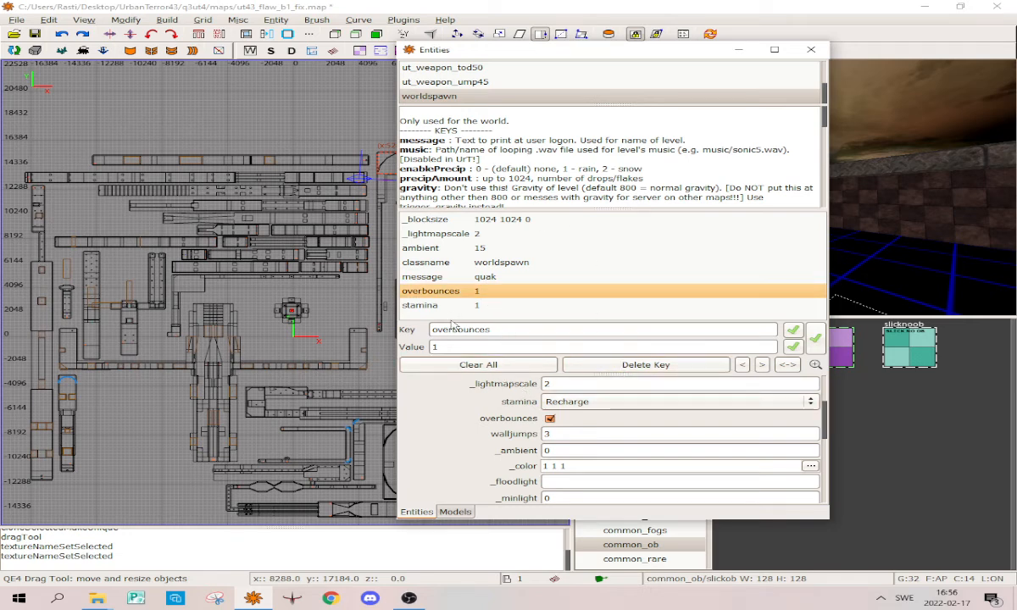
pyautogui.click(550, 418)
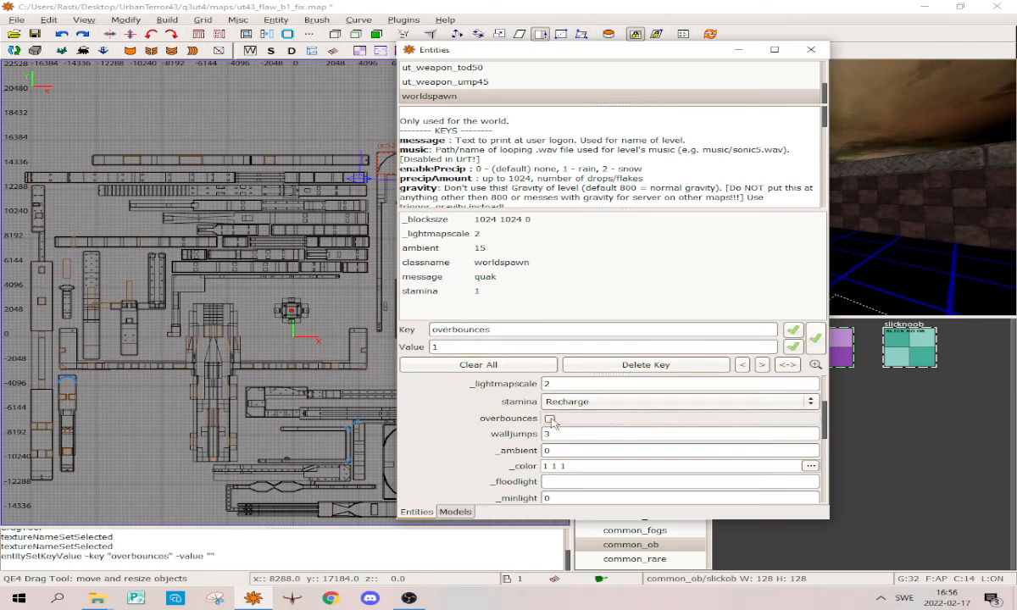
pyautogui.click(549, 419)
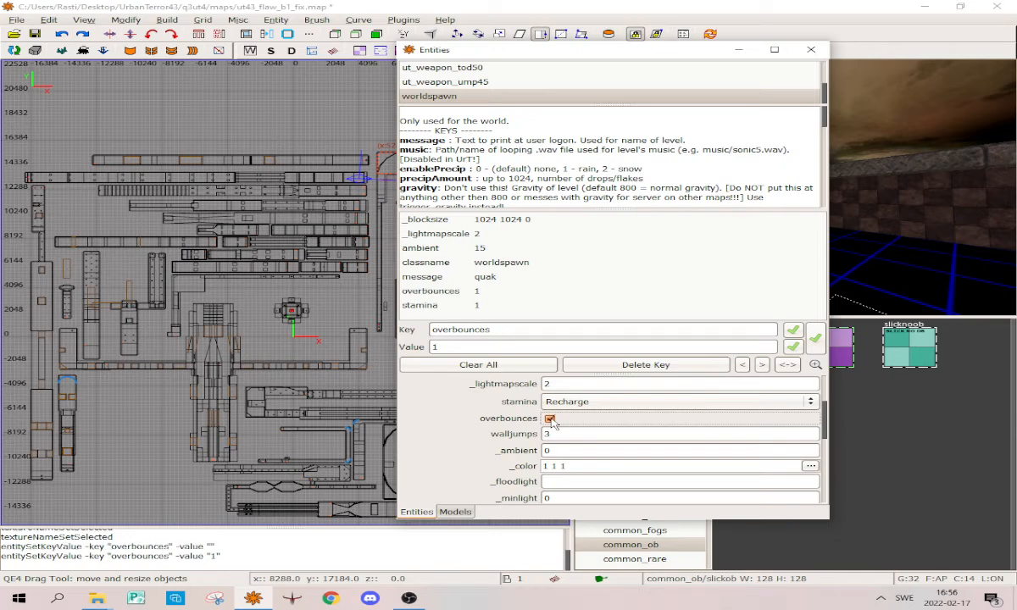
pyautogui.click(811, 51)
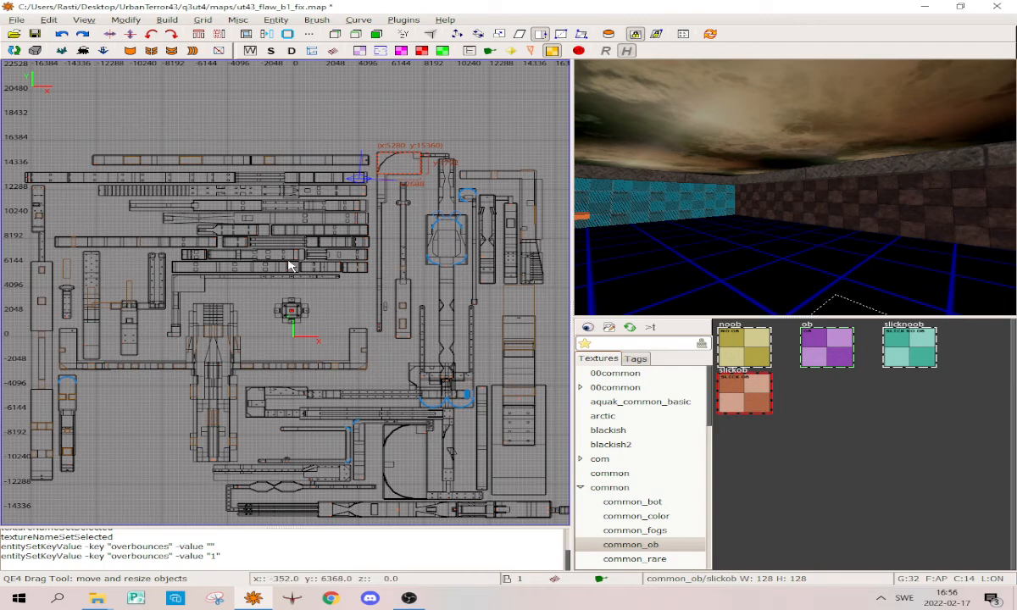
pyautogui.press('Escape')
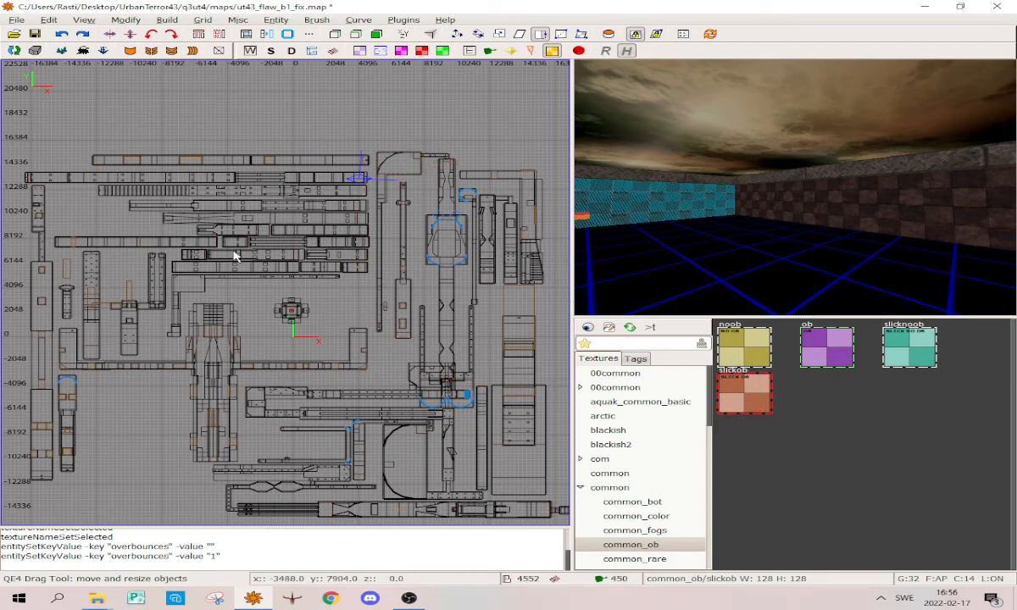
pyautogui.scroll(-2, 288, 265)
pyautogui.rightClick(287, 302)
pyautogui.click(287, 303)
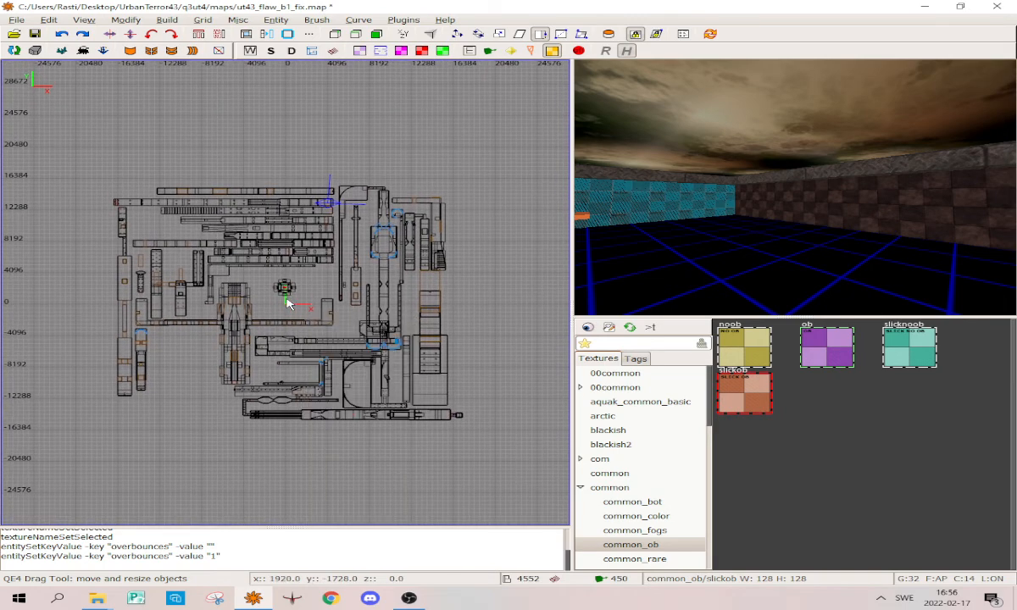
pyautogui.scroll(4, 288, 298)
pyautogui.scroll(-4, 286, 290)
pyautogui.moveTo(287, 280); pyautogui.dragTo(278, 269, button='right')
pyautogui.rightClick(281, 275)
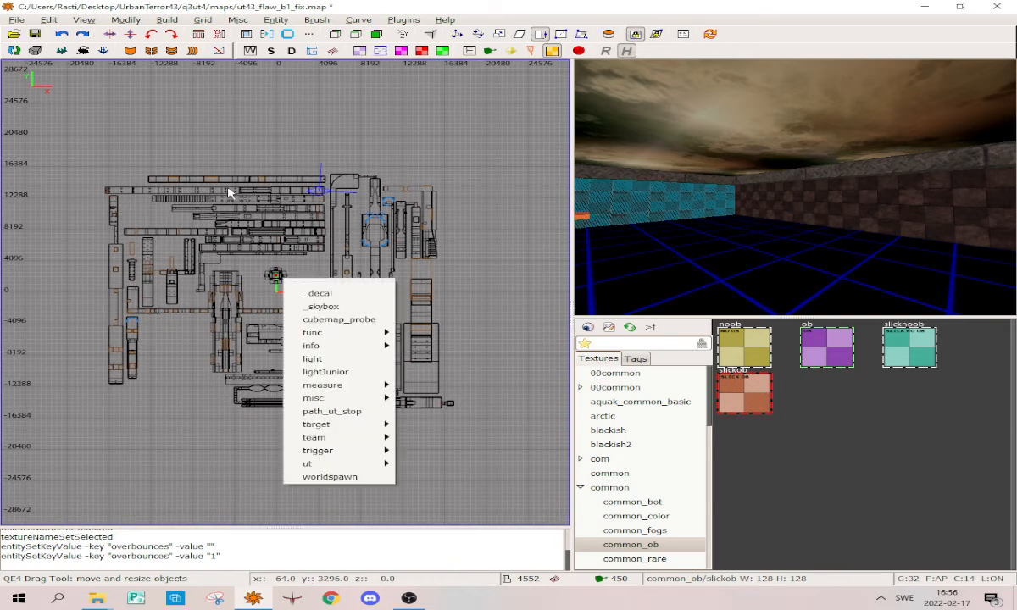
pyautogui.click(277, 259)
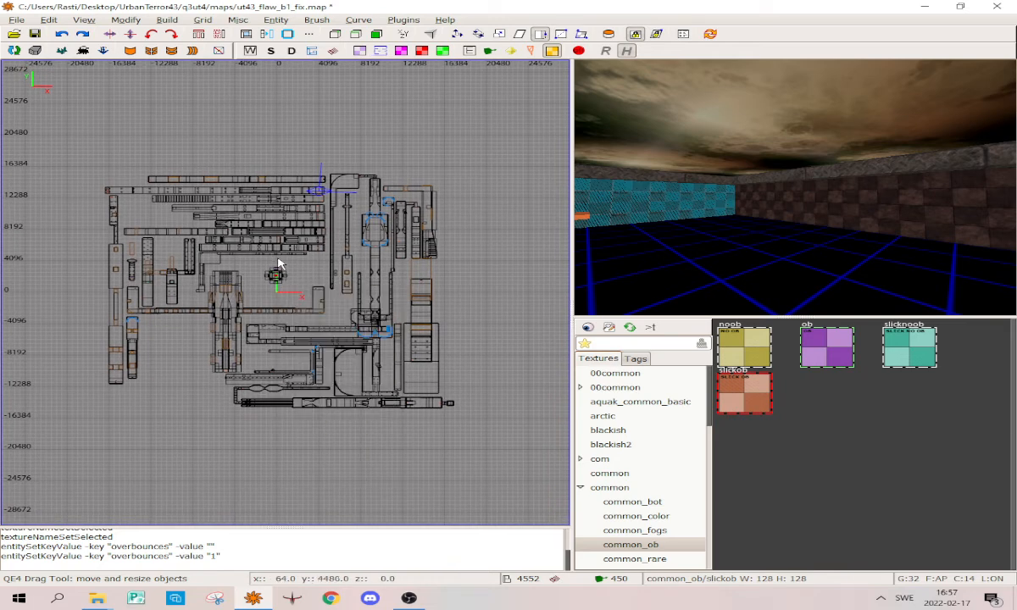
# Open the list of build commands to examine the [Full] QBounce build
pyautogui.click(166, 20)
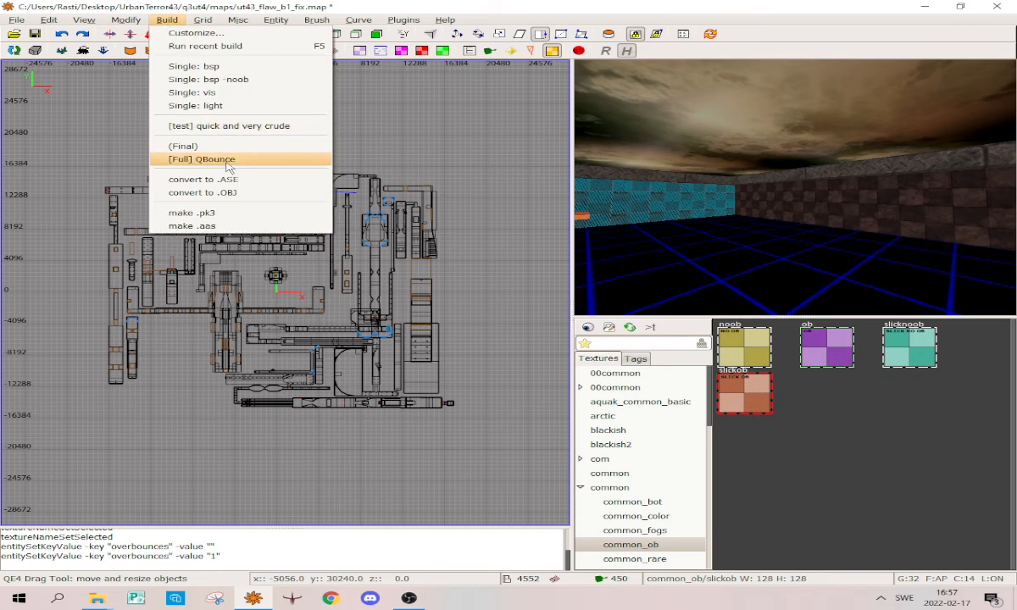